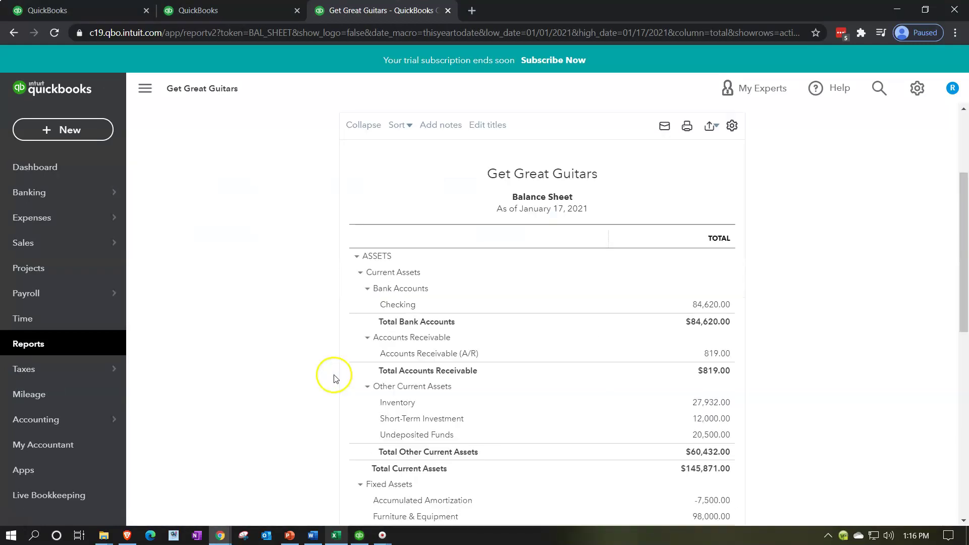
Step: Set the Balance Sheet report's end date to 12/31/2021 and run the report
click(145, 88)
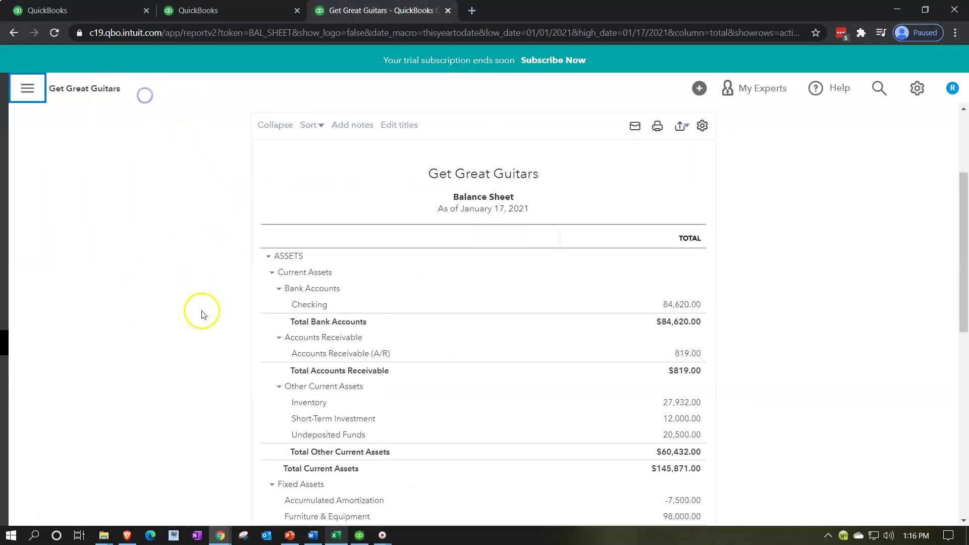
key(ctrl+plus)
key(ctrl+plus)
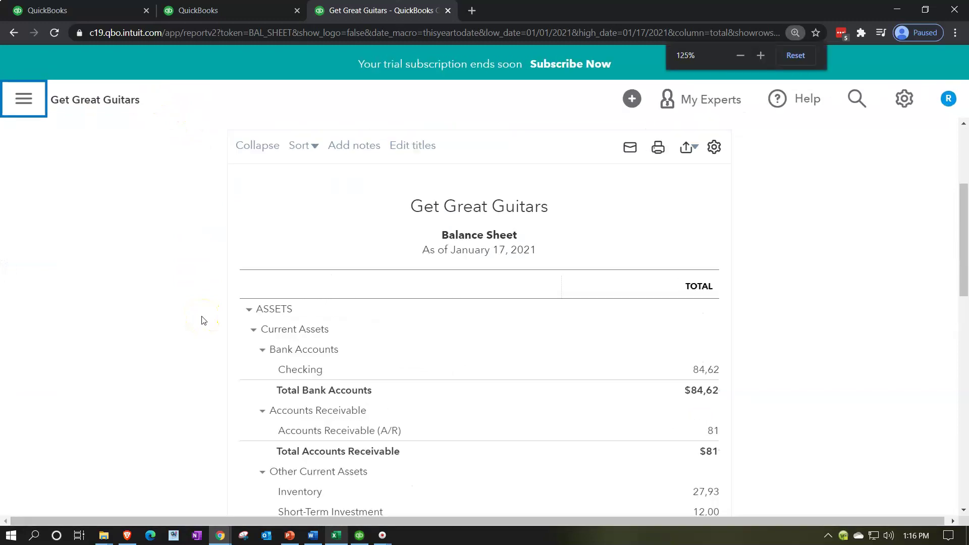
scroll(202, 320, up, 4)
click(399, 220)
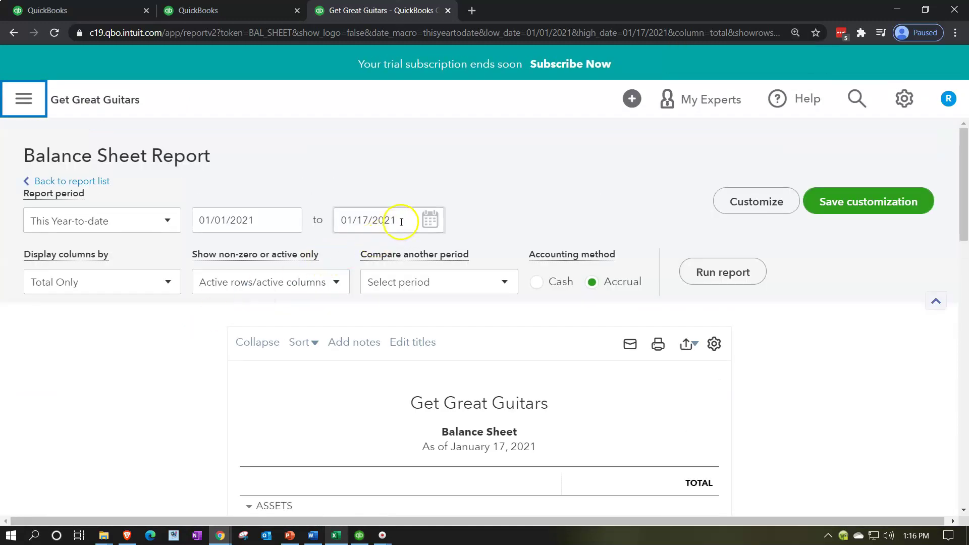
text(123121)
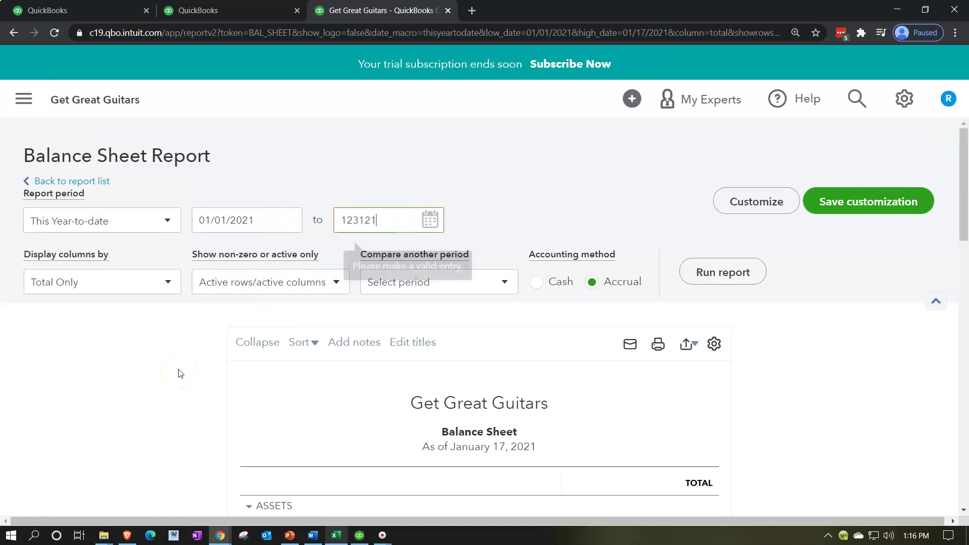
key(Tab)
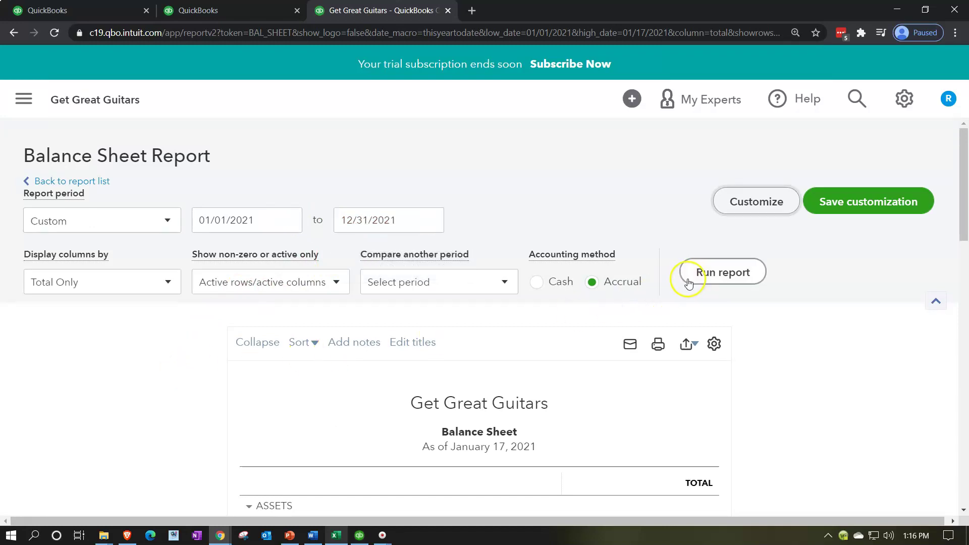
click(690, 282)
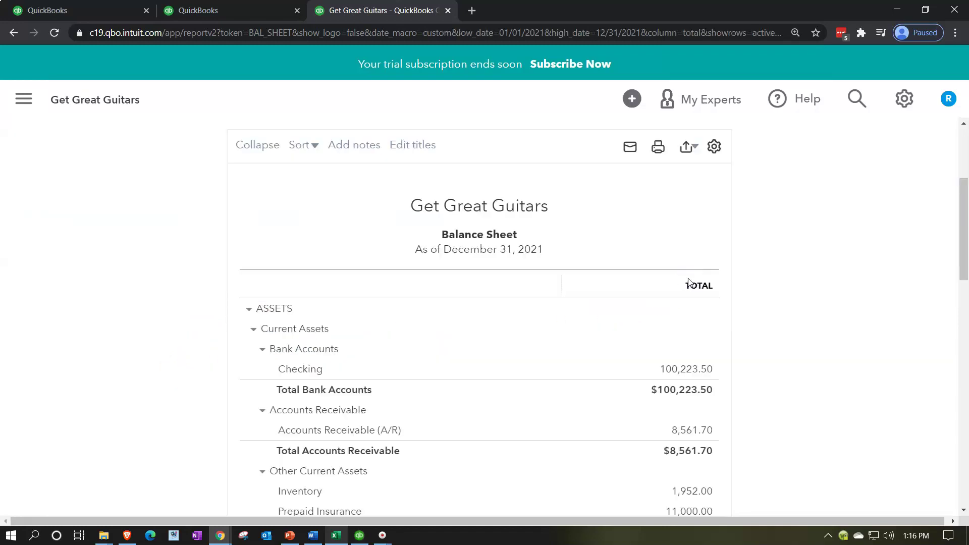
scroll(492, 349, down, 1)
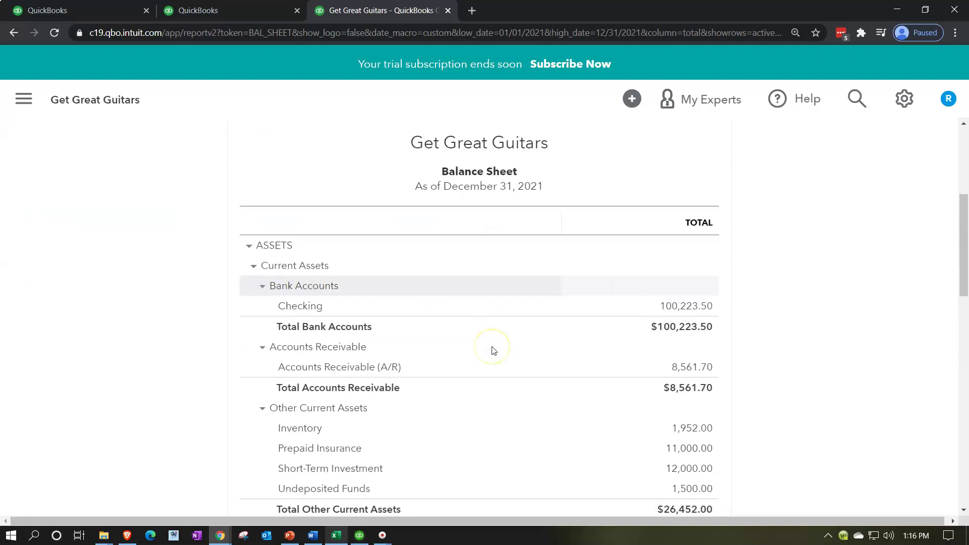
Step: Open the Profit and Loss report from the standard reports list in the second QuickBooks browser tab
click(238, 11)
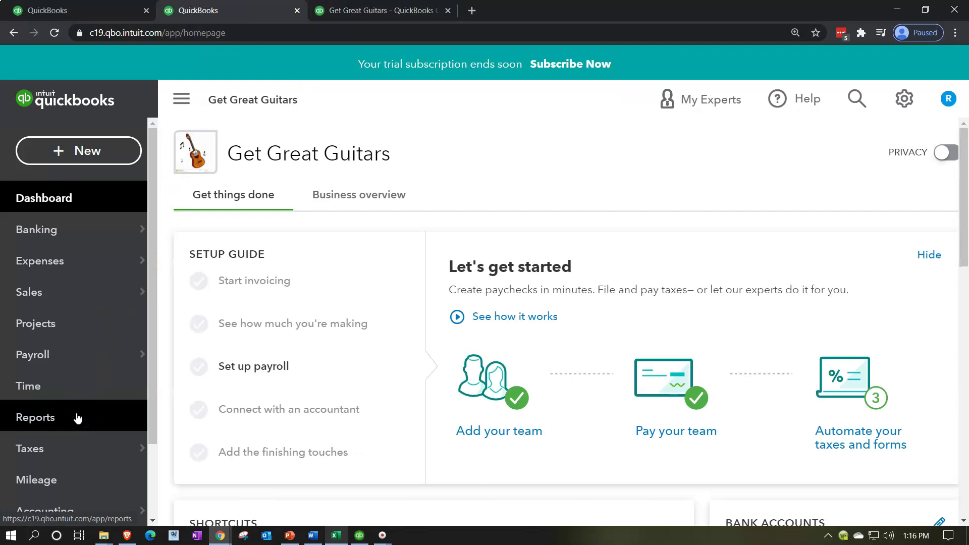
click(77, 417)
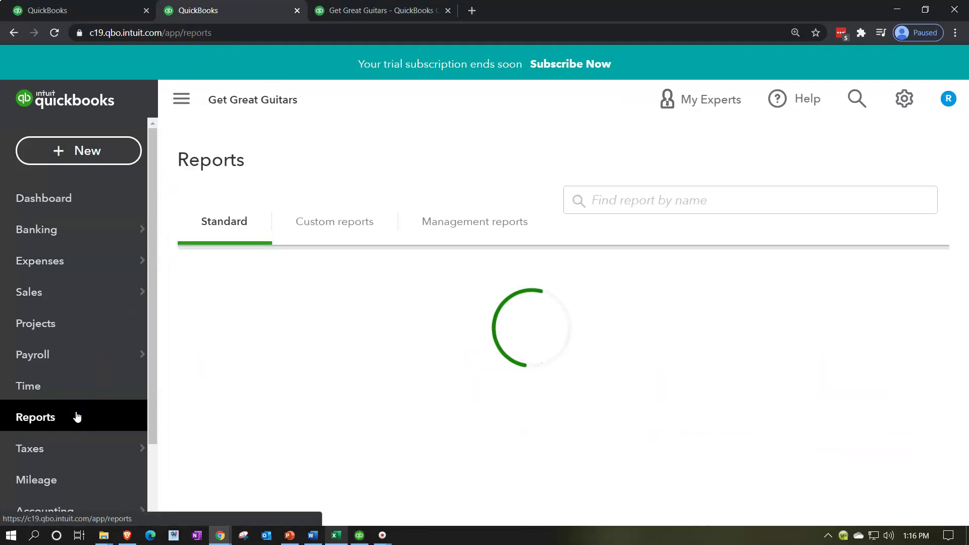
scroll(255, 402, down, 1)
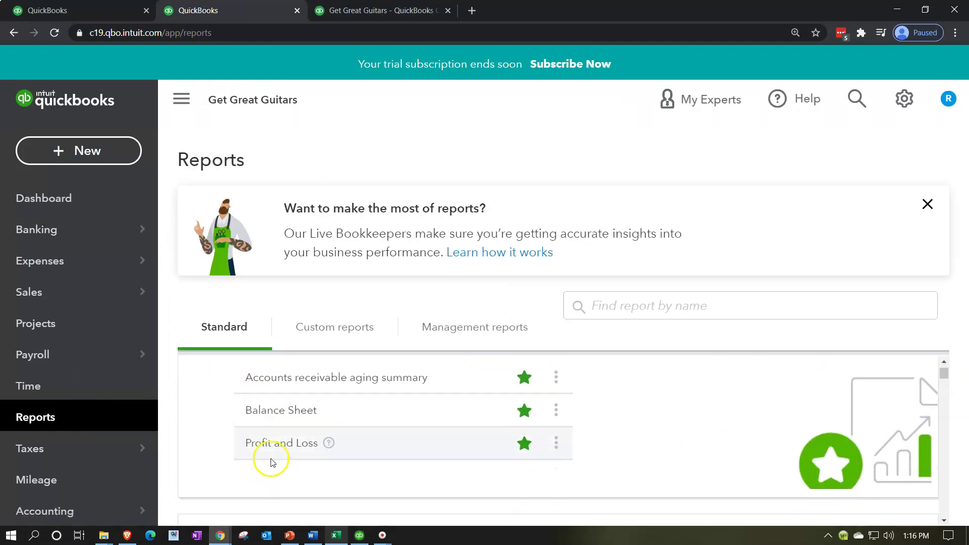
click(274, 444)
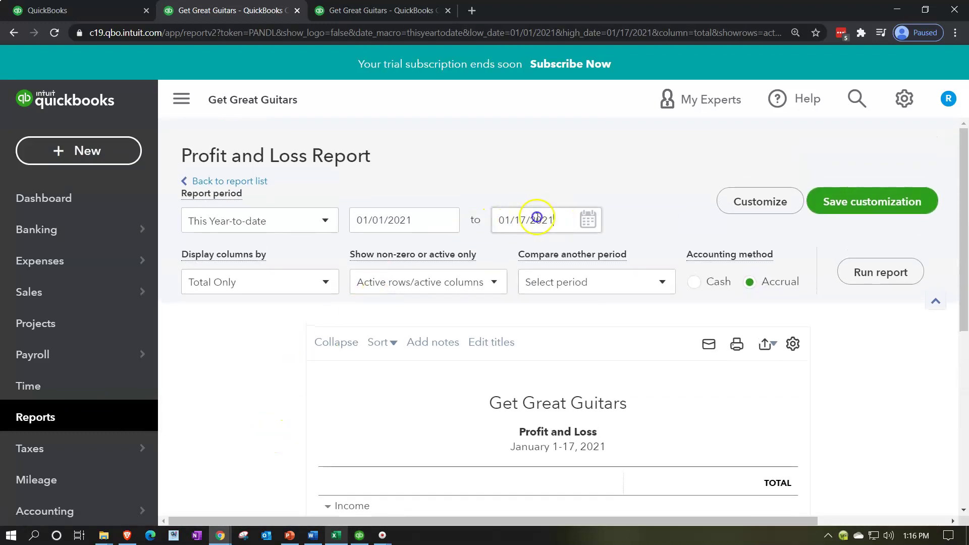
Step: Set the Profit and Loss report's end date to 12/31/2021 and run the report with the navigation menu collapsed
click(536, 219)
text(12/31/2021)
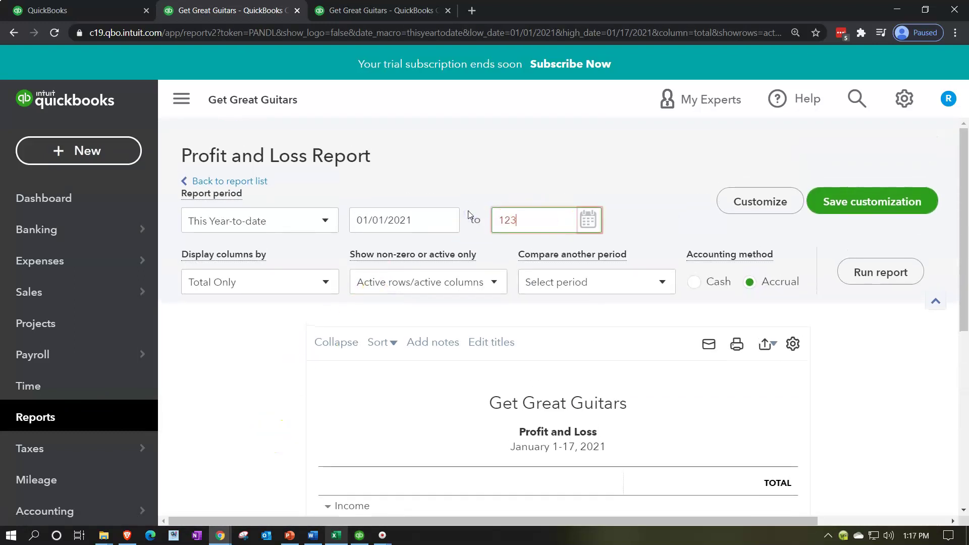
click(713, 247)
click(861, 271)
click(166, 99)
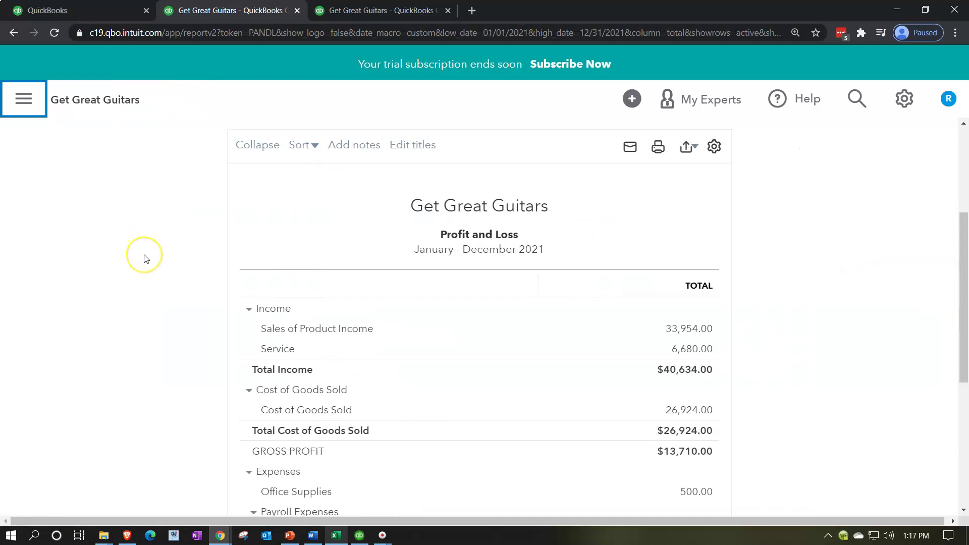
key(ctrl+plus)
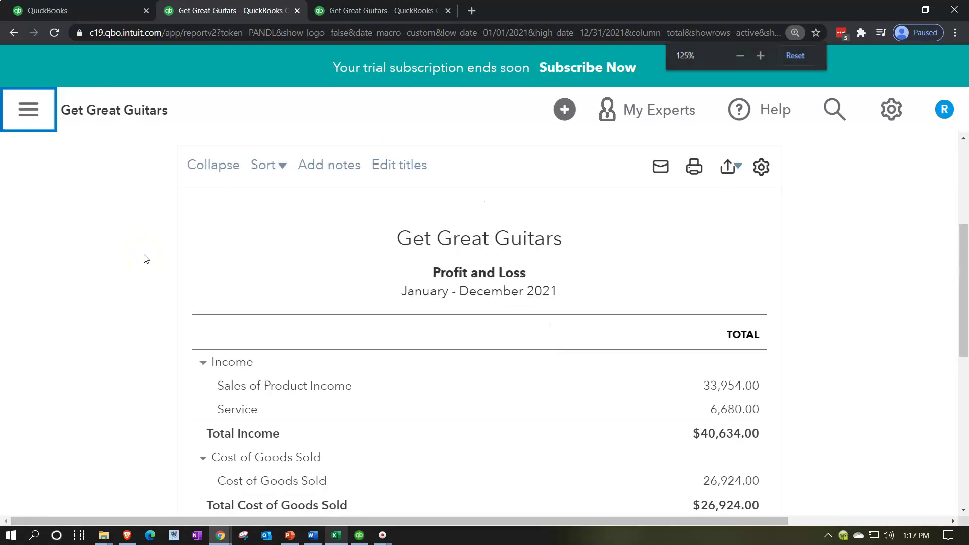
key(ctrl+minus)
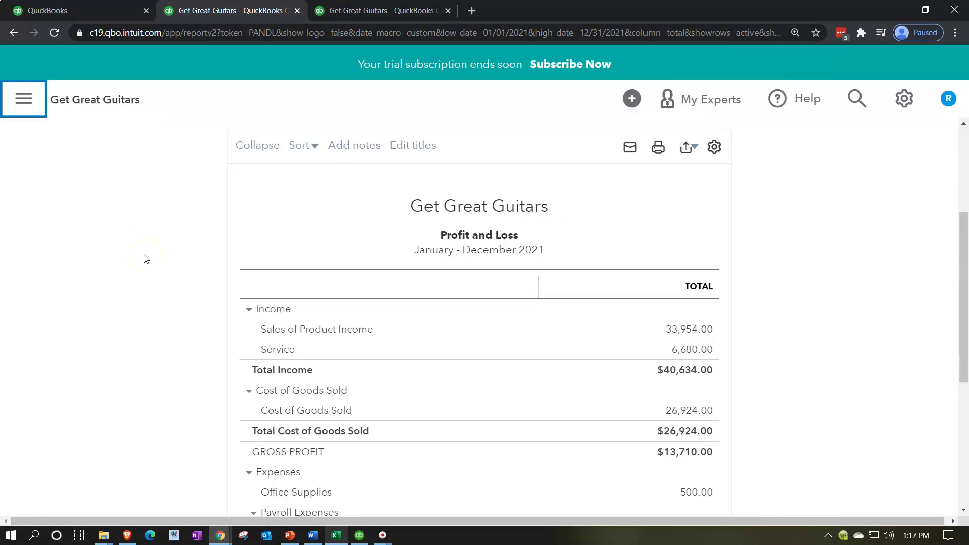
Step: Review the balance sheet down to Loan Payable, and switch to the Loan Amortization workbook in Excel
click(360, 11)
scroll(233, 356, down, 5)
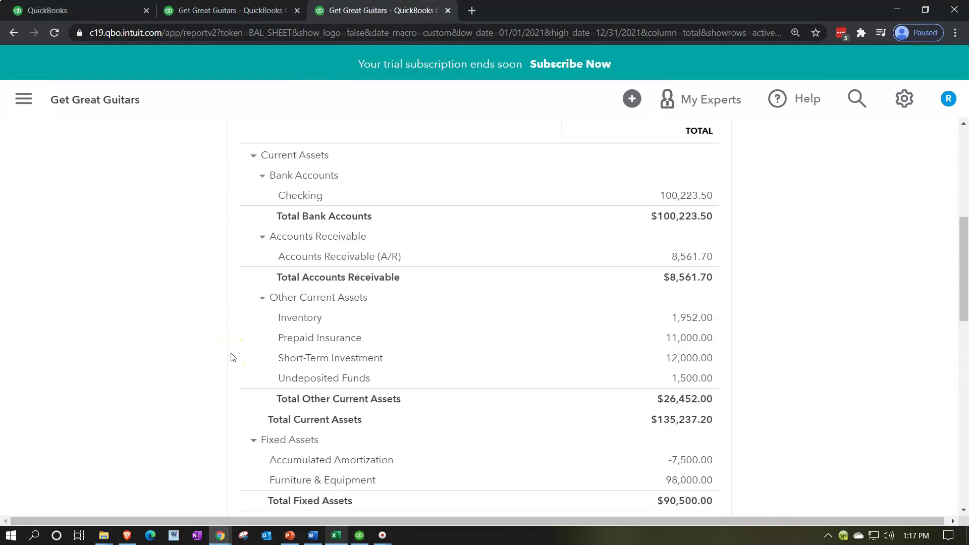
scroll(233, 357, down, 5)
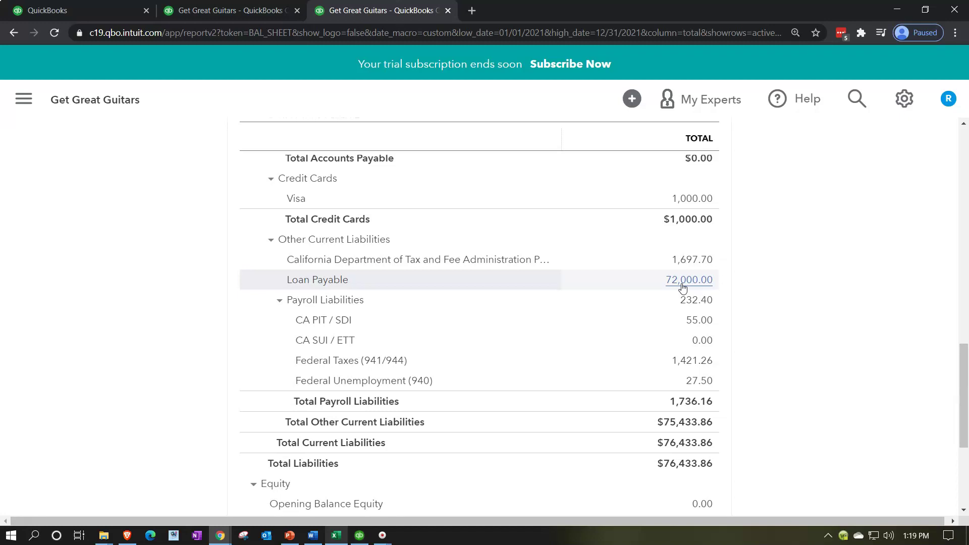
click(336, 536)
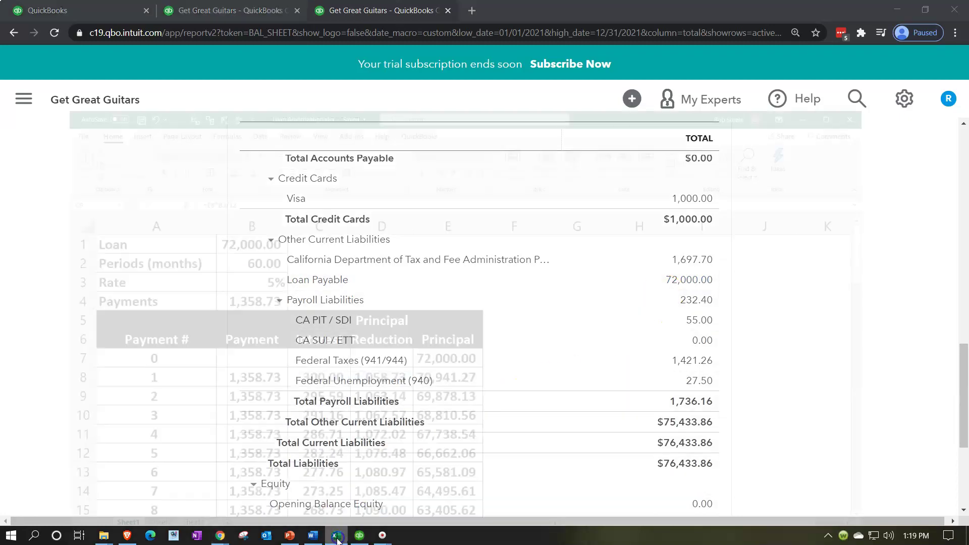
click(322, 394)
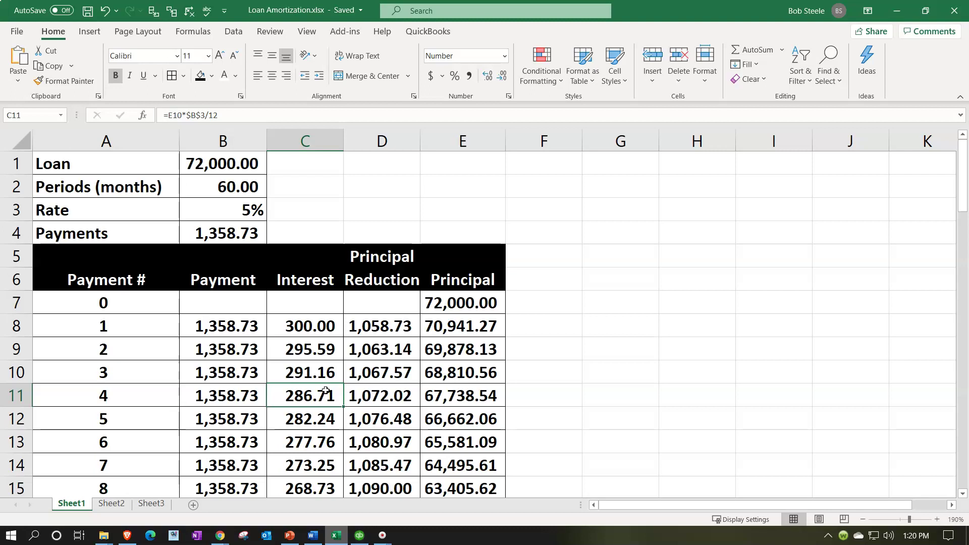
Step: Highlight the payment 1 row, A8:E8, of the amortization table with a light green fill
drag(135, 320, 437, 323)
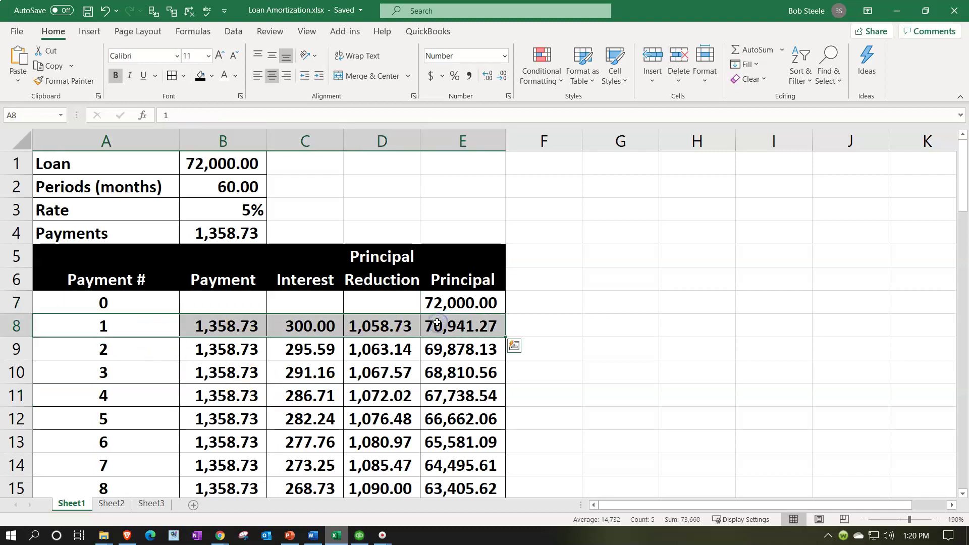
right_click(438, 323)
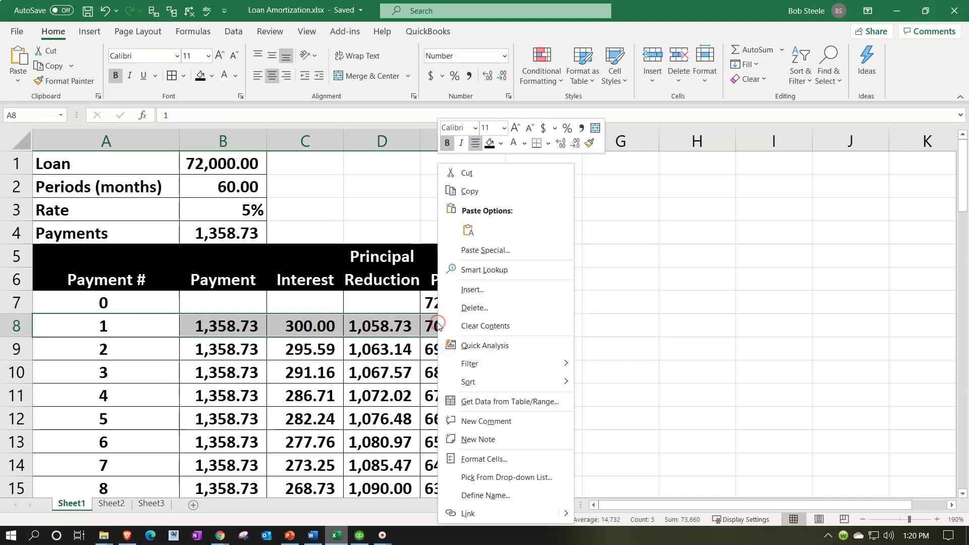
click(501, 143)
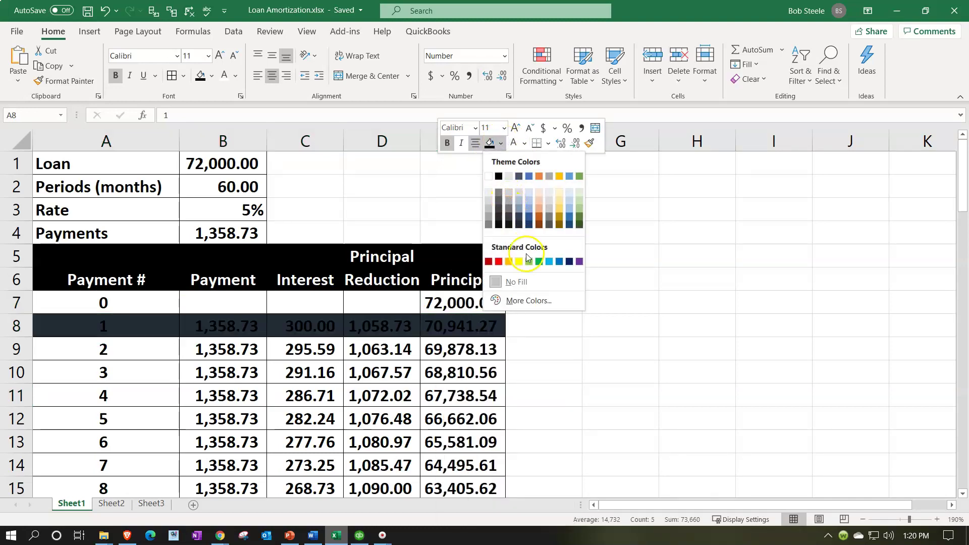
click(527, 261)
click(439, 349)
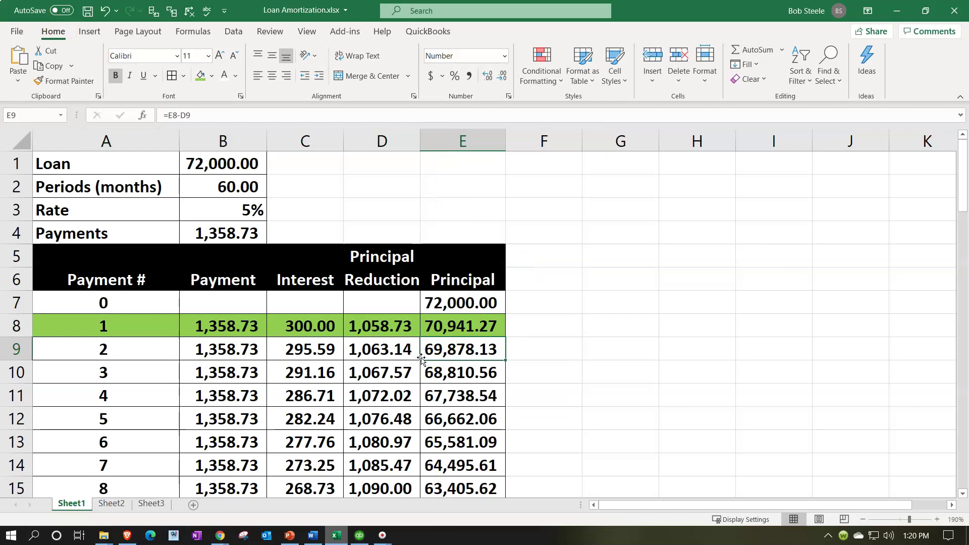
Step: Return to QuickBooks in the browser and open a new check form in the first tab
click(220, 535)
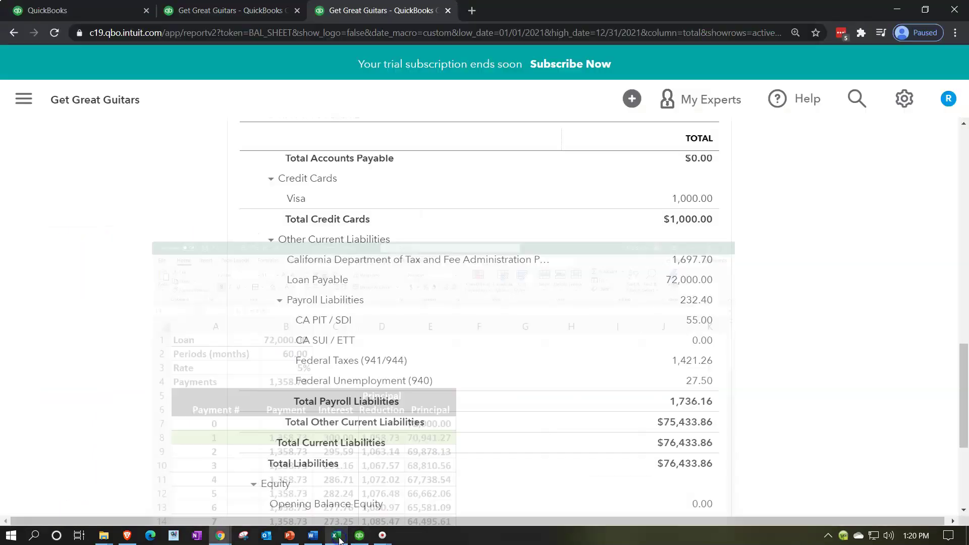
click(86, 12)
click(76, 150)
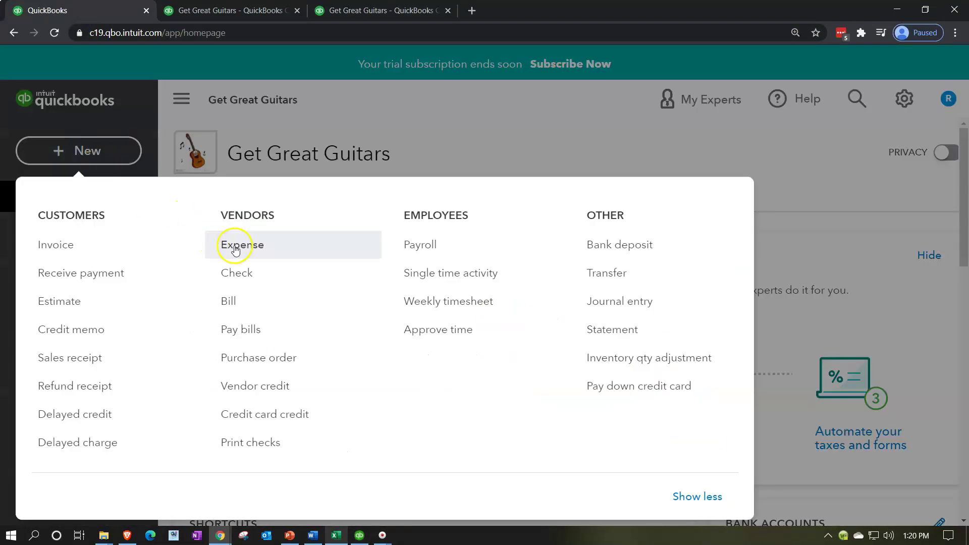
click(237, 275)
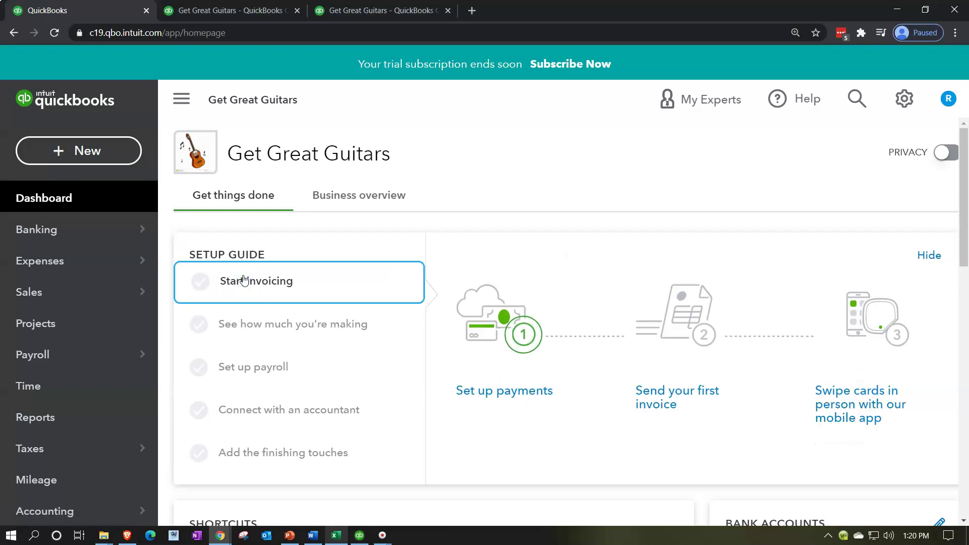
click(275, 261)
click(478, 226)
key(ctrl+minus)
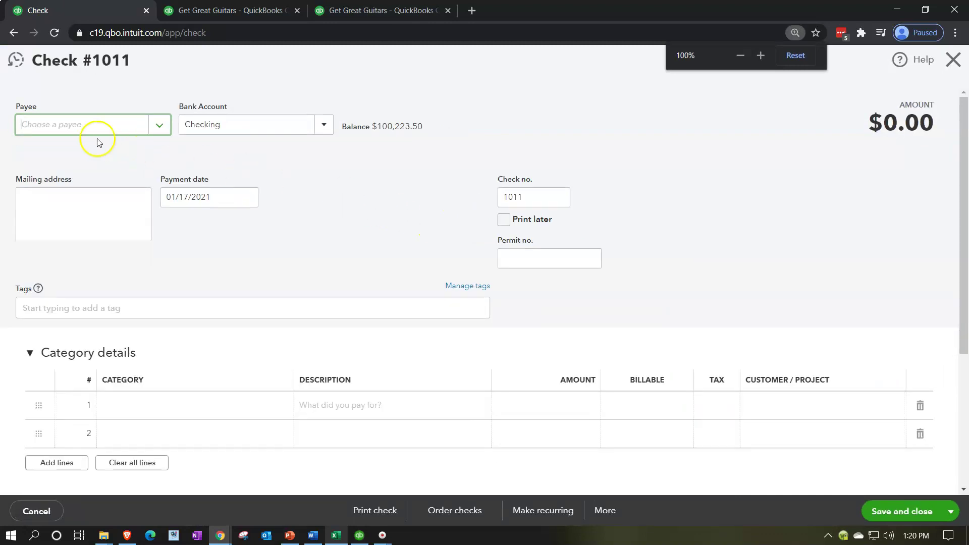
Step: Add "Chase Vendor" as a new payee of type Vendor and save it on the check
click(79, 124)
text(Chase)
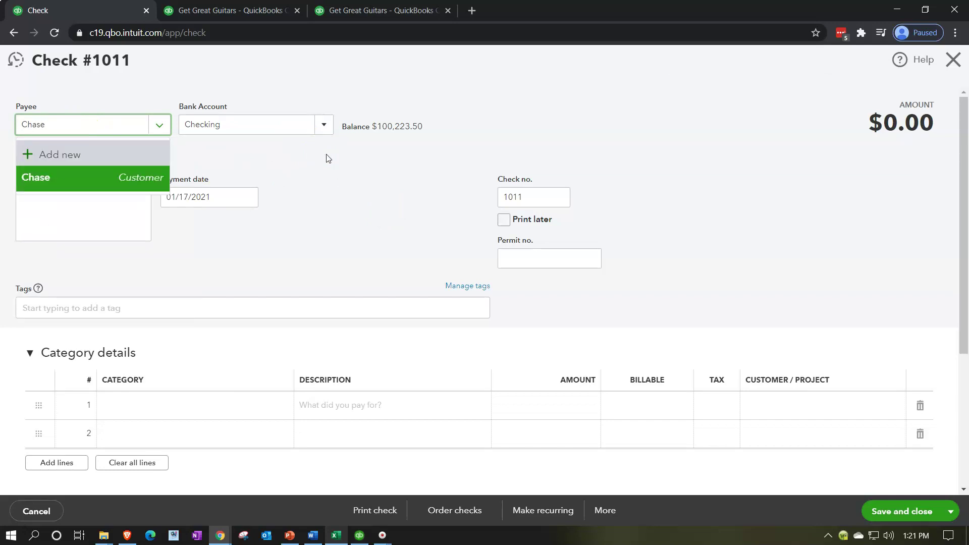
click(160, 124)
text(Chase)
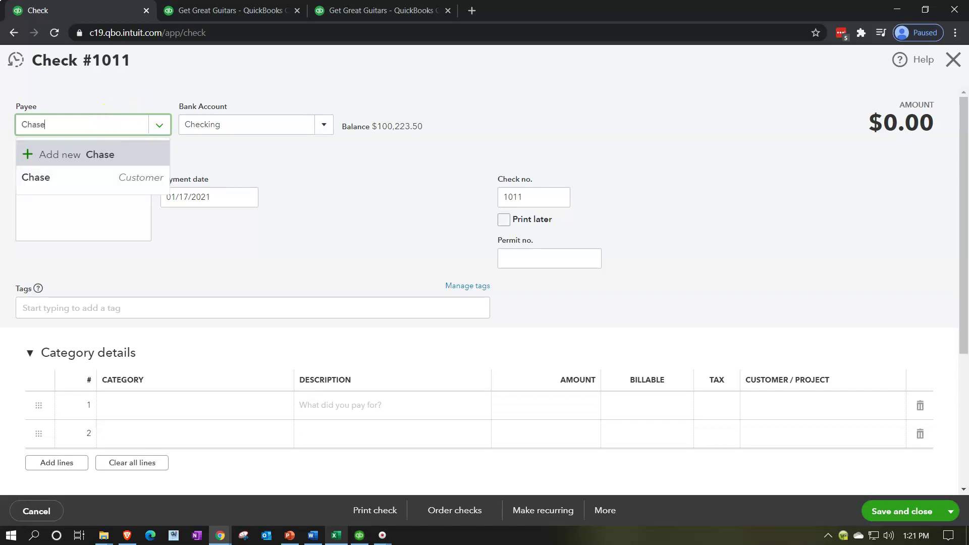
text( Vendor)
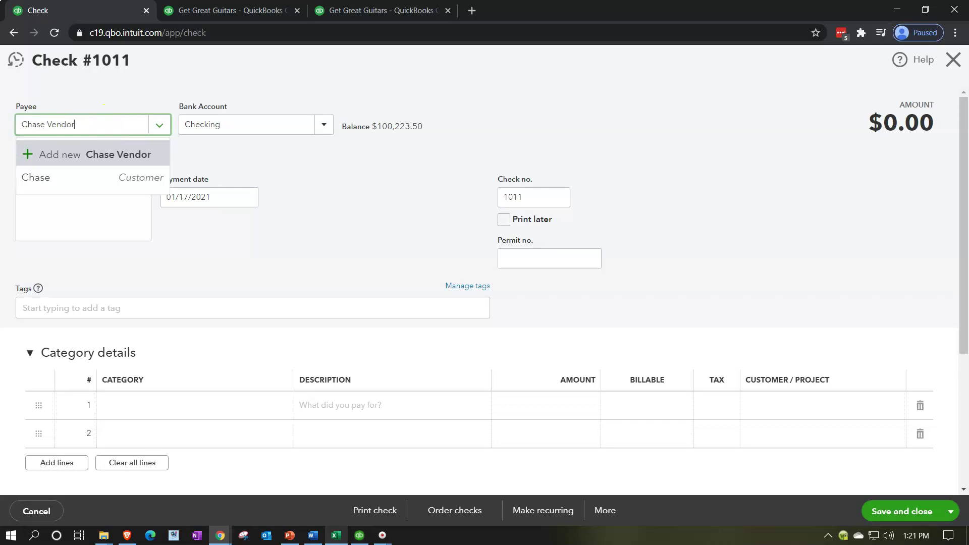
key(Tab)
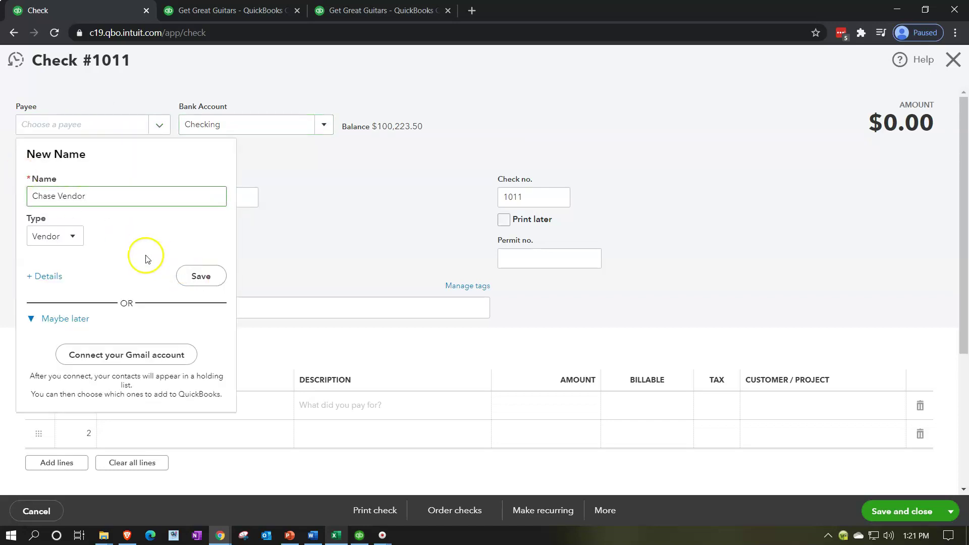
click(199, 276)
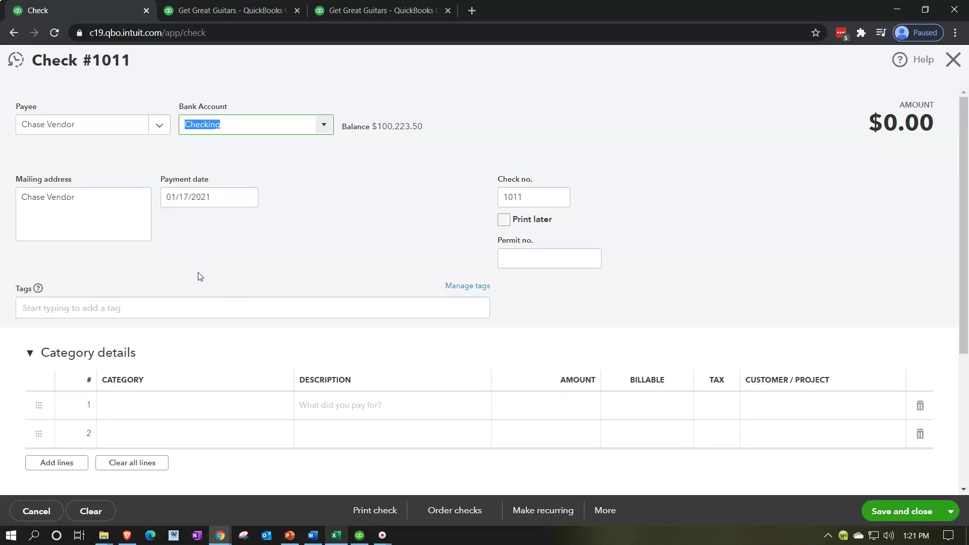
Step: Keep the Checking bank account and set the check's payment date to 02/01/2021
key(Tab)
key(Tab)
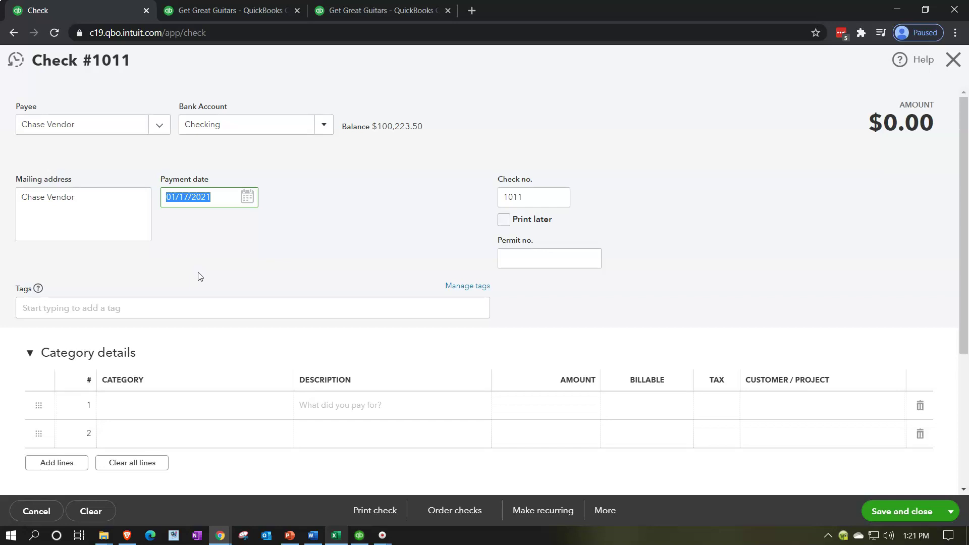
text(02012021)
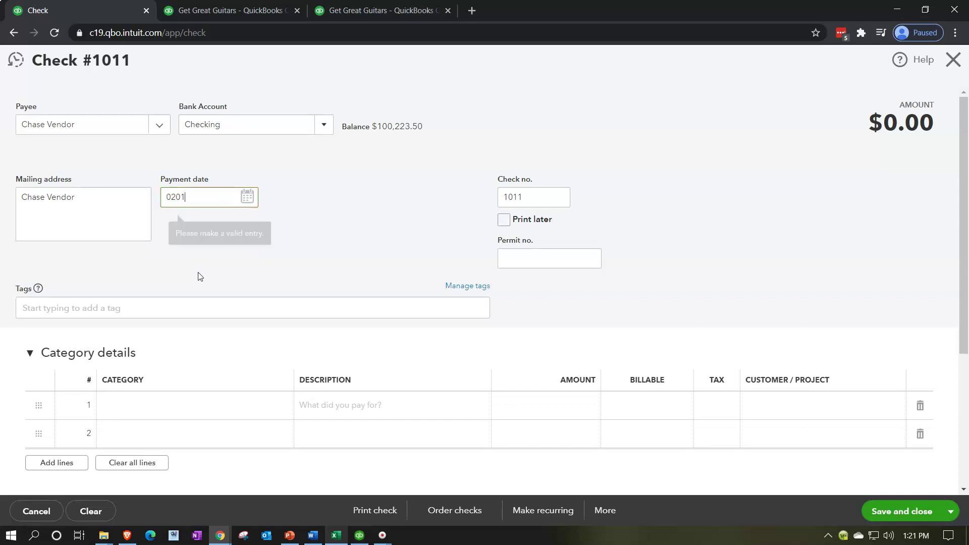
key(Tab)
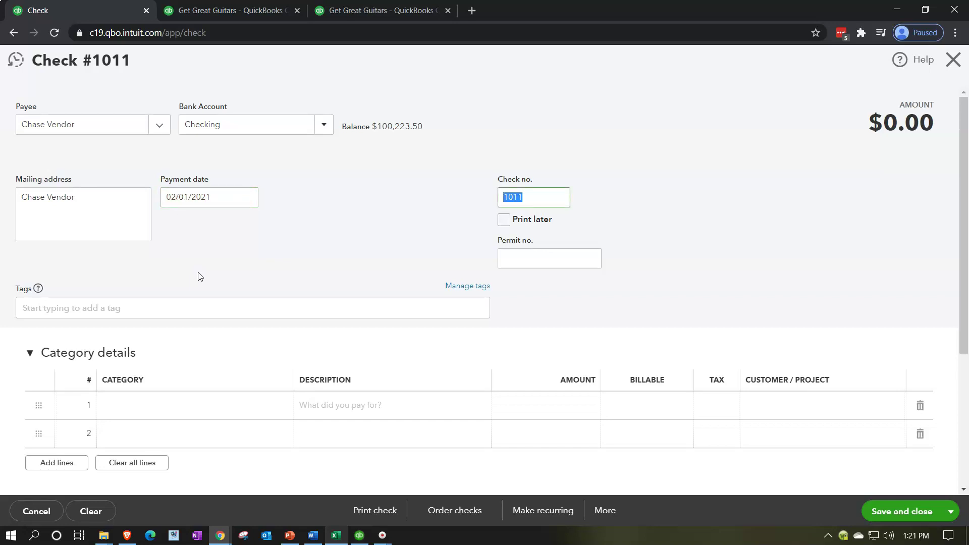
Step: Keep the check number, leave the permit number and tags empty, and choose Interest Paid as the first line's category
key(Tab)
key(Tab)
key(Tab)
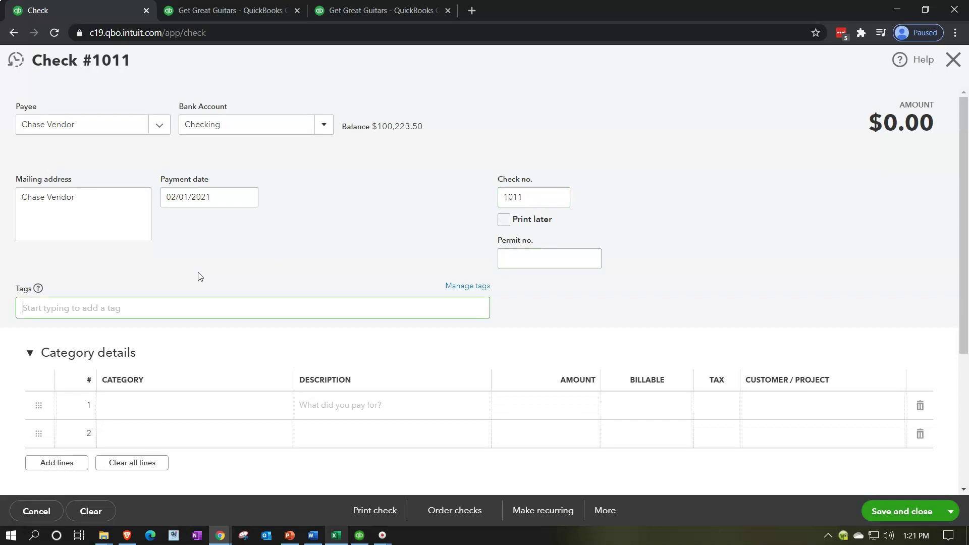
key(Tab)
key(Tab)
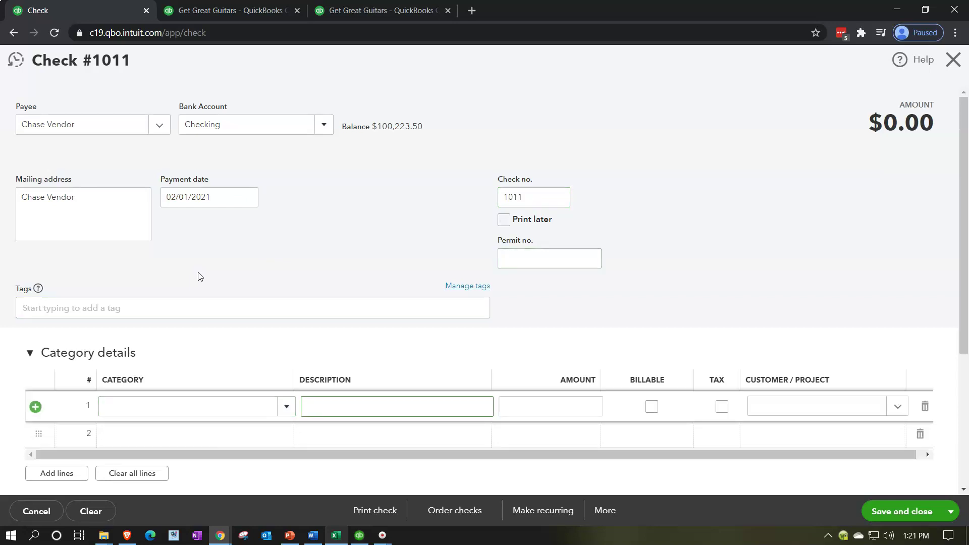
click(159, 407)
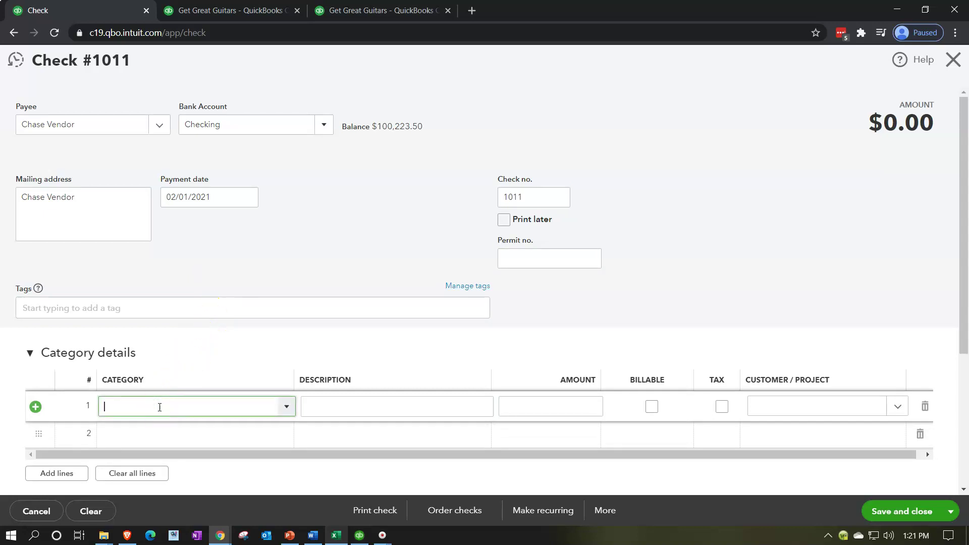
click(556, 293)
text(Interest Paid)
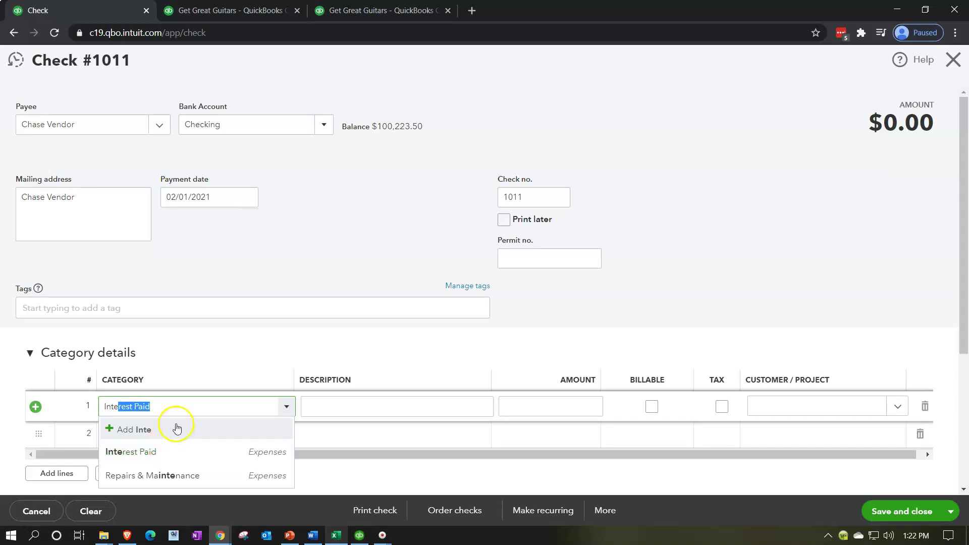
click(226, 364)
click(29, 353)
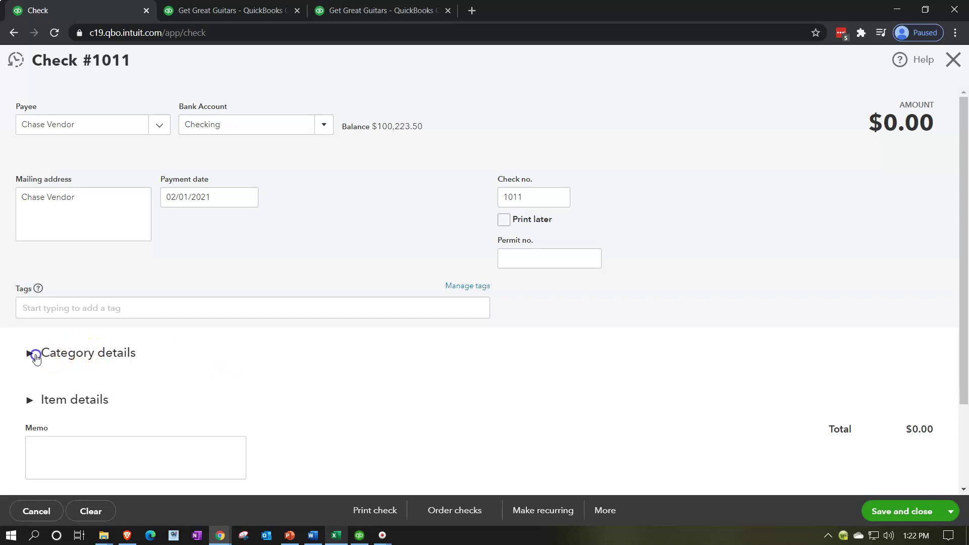
Step: Duplicate the browser tab holding the balance sheet report and open the Chart of Accounts in the duplicate
right_click(388, 9)
click(438, 86)
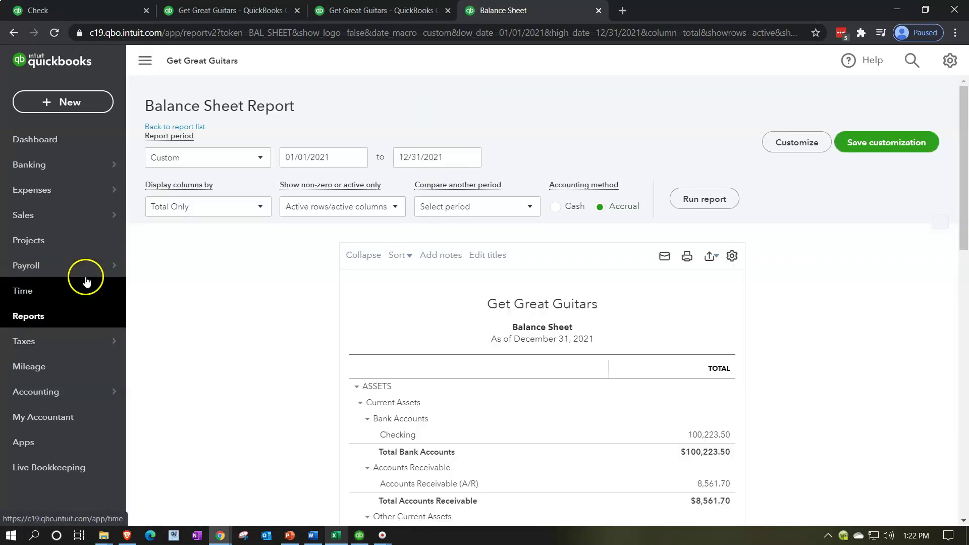
scroll(86, 281, down, 3)
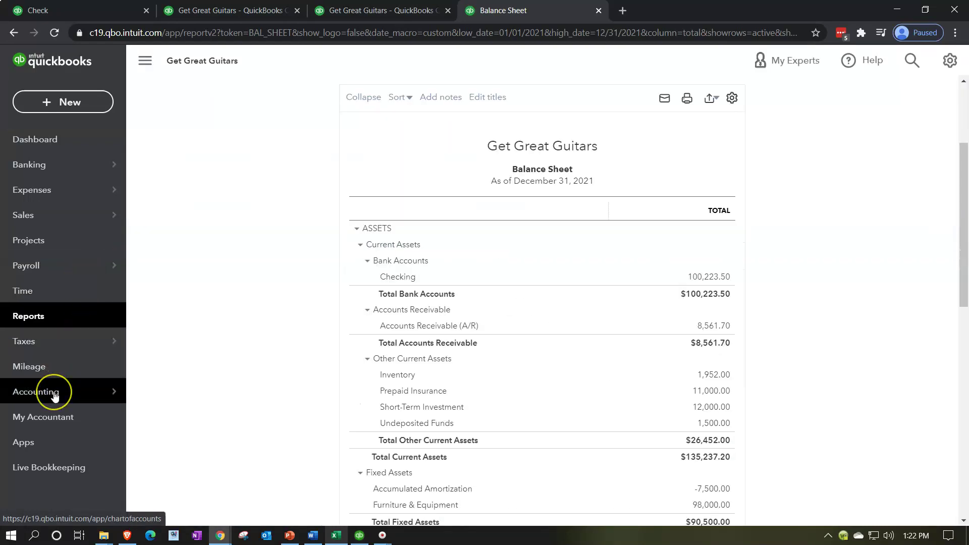
mouse_move(54, 396)
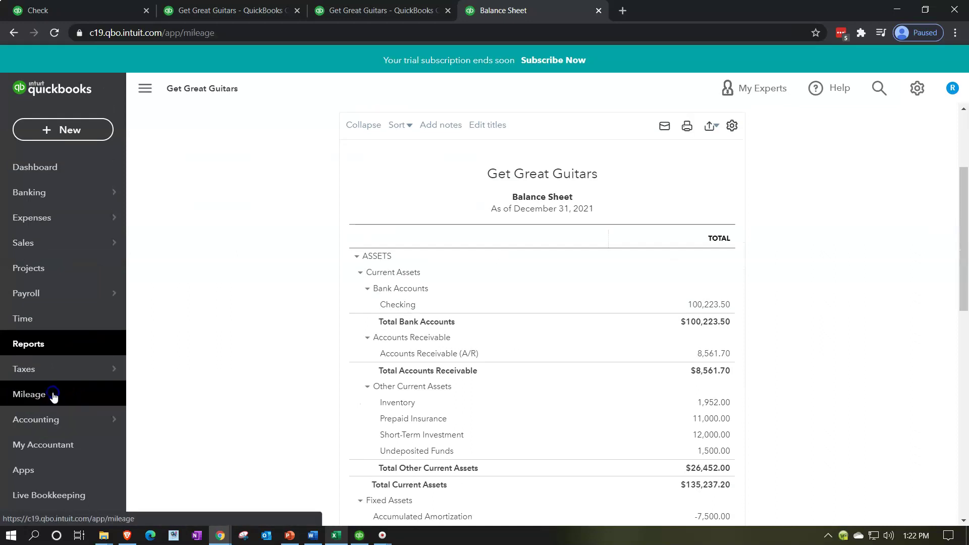
click(55, 426)
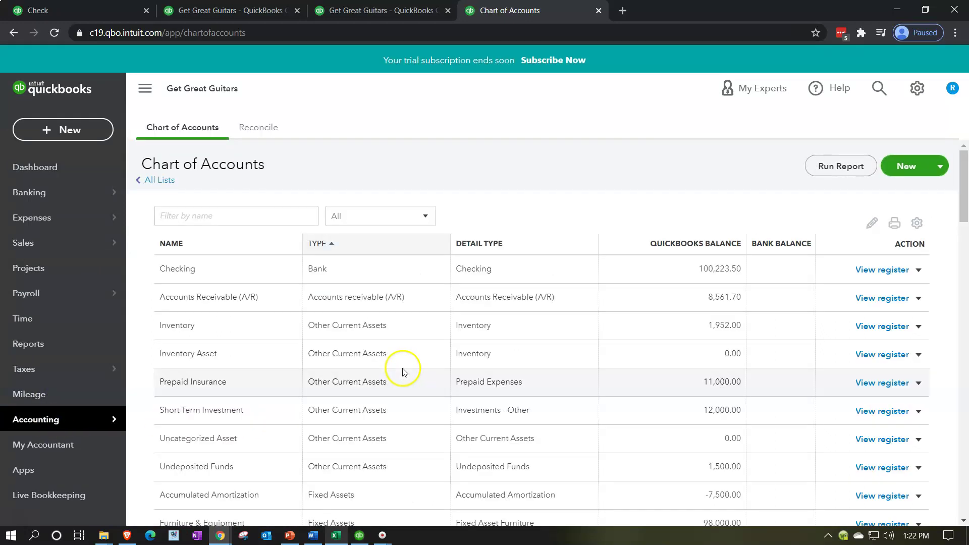
Step: Look through the Chart of Accounts for the Interest Paid account and compare the Expenses and Other Expense account types
scroll(402, 372, down, 5)
scroll(403, 372, down, 5)
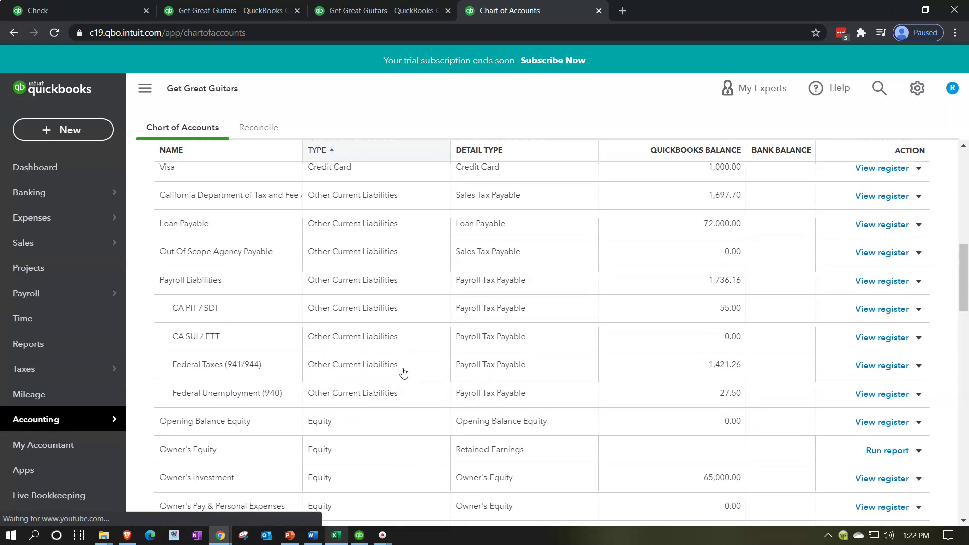
scroll(403, 372, down, 5)
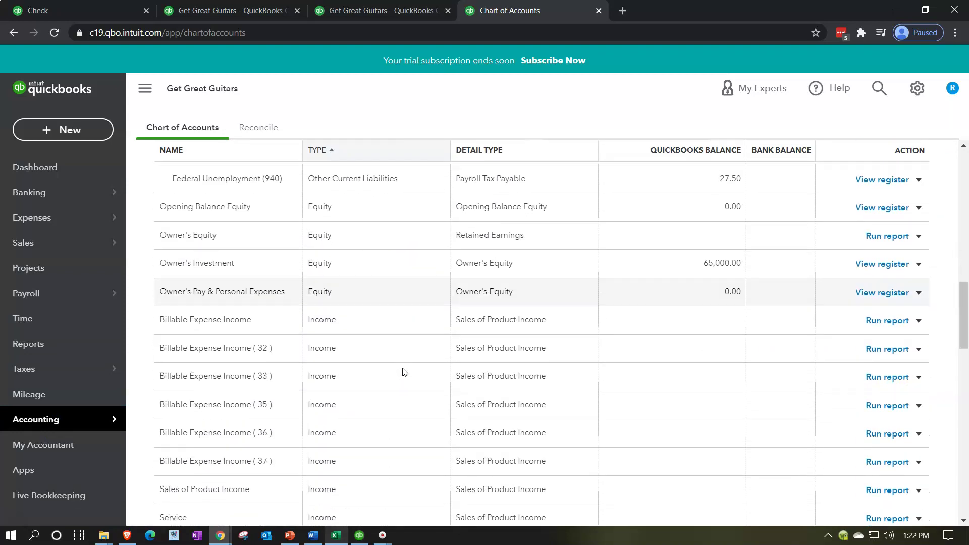
scroll(403, 373, down, 5)
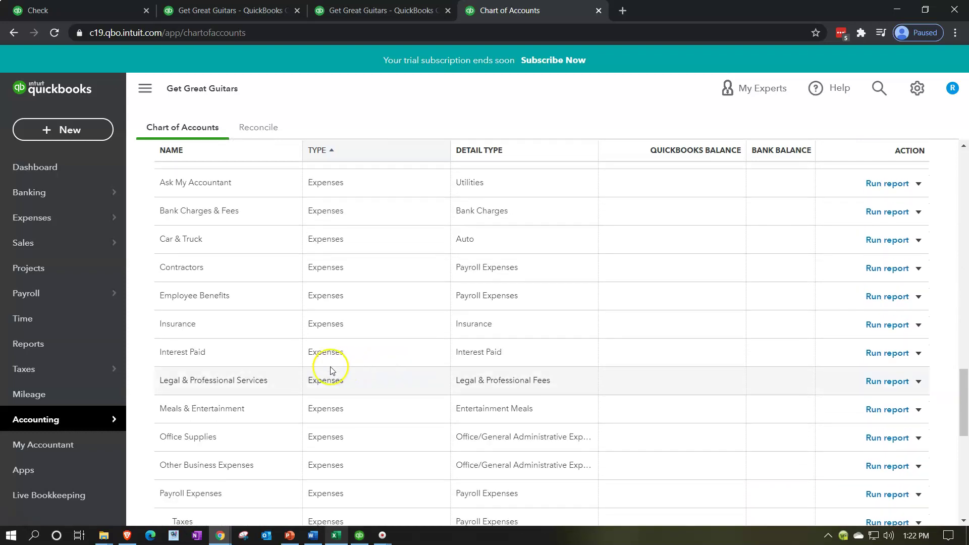
scroll(325, 367, down, 1)
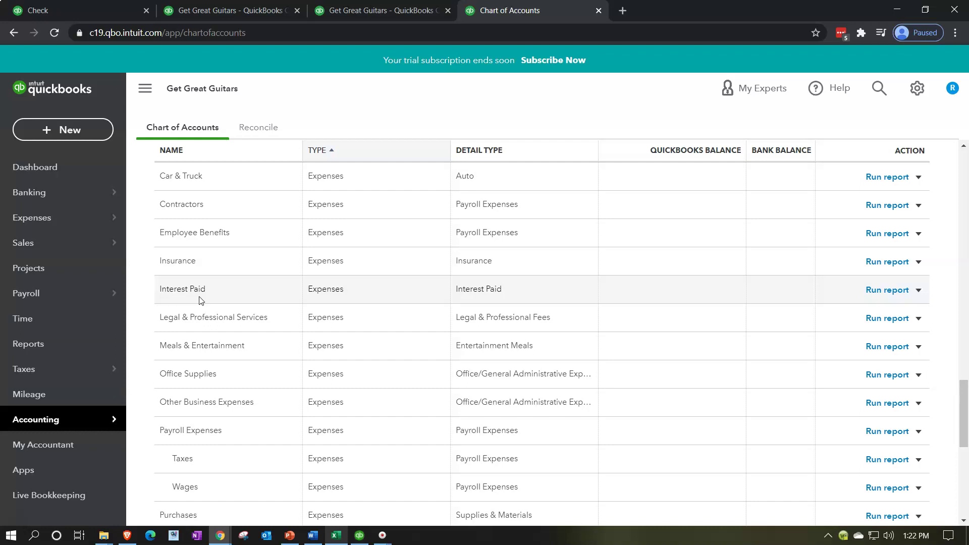
scroll(201, 300, down, 8)
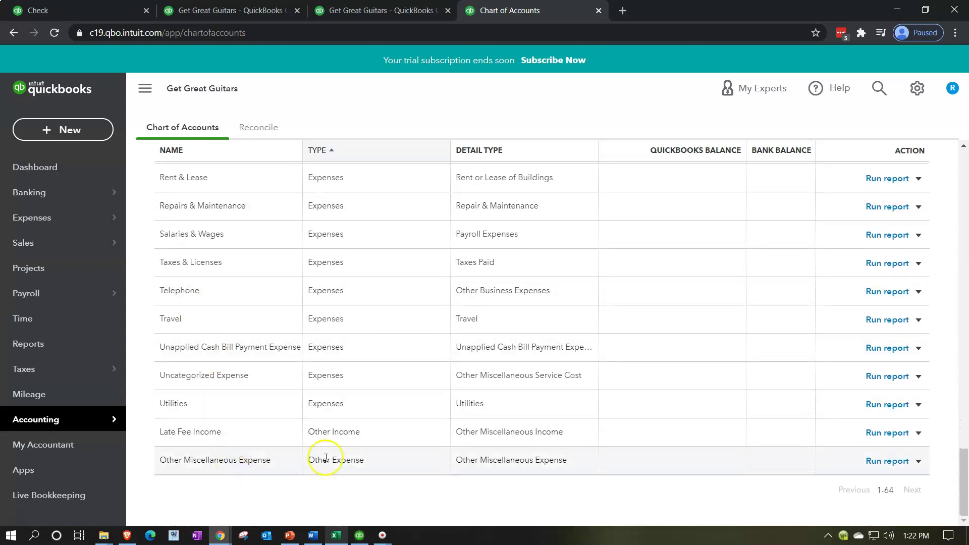
scroll(313, 444, up, 6)
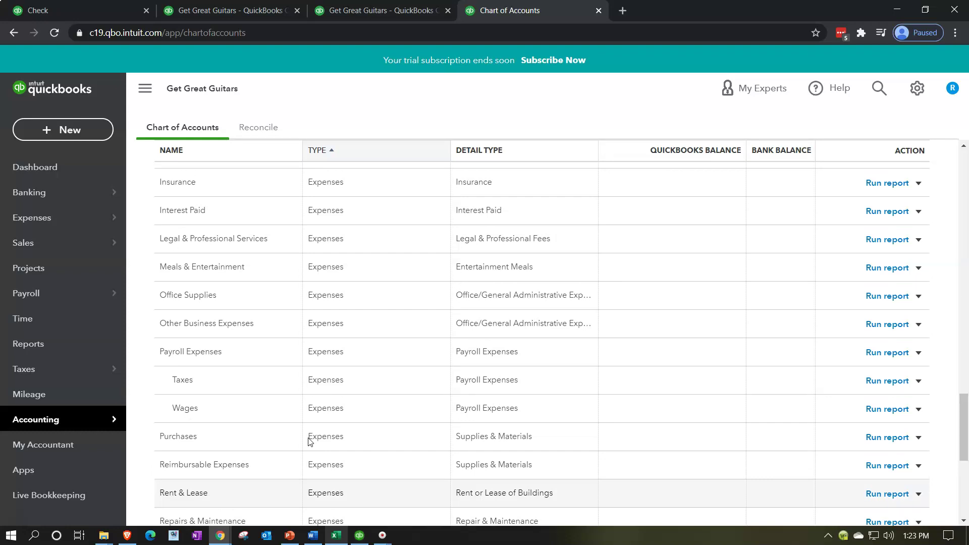
scroll(310, 442, up, 1)
scroll(309, 439, down, 4)
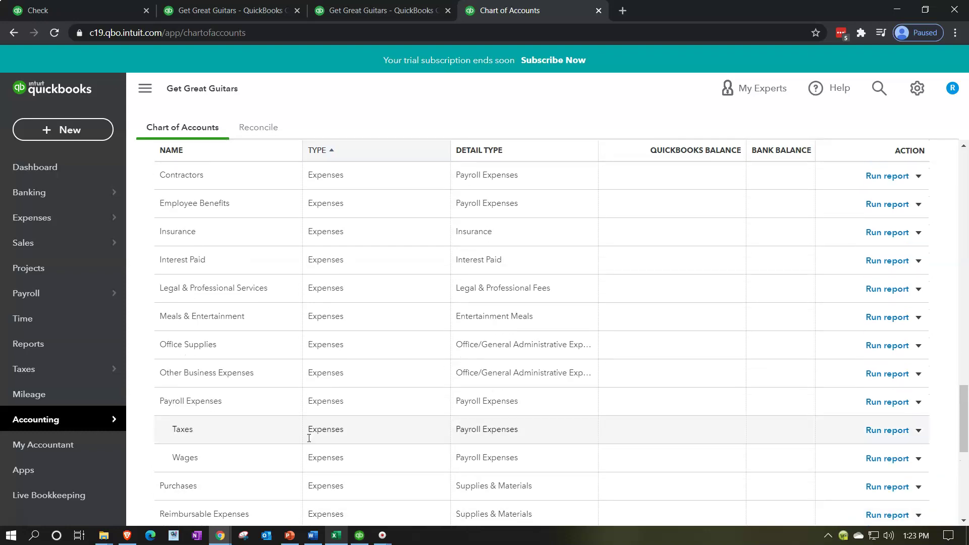
scroll(308, 435, up, 4)
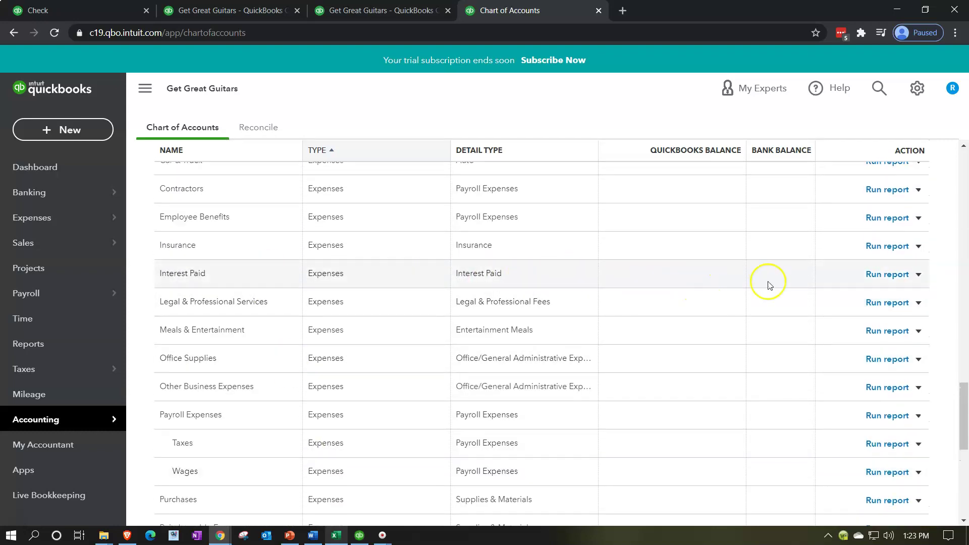
Step: Open the Interest Paid account for editing and change its account type to Other Expense
click(919, 275)
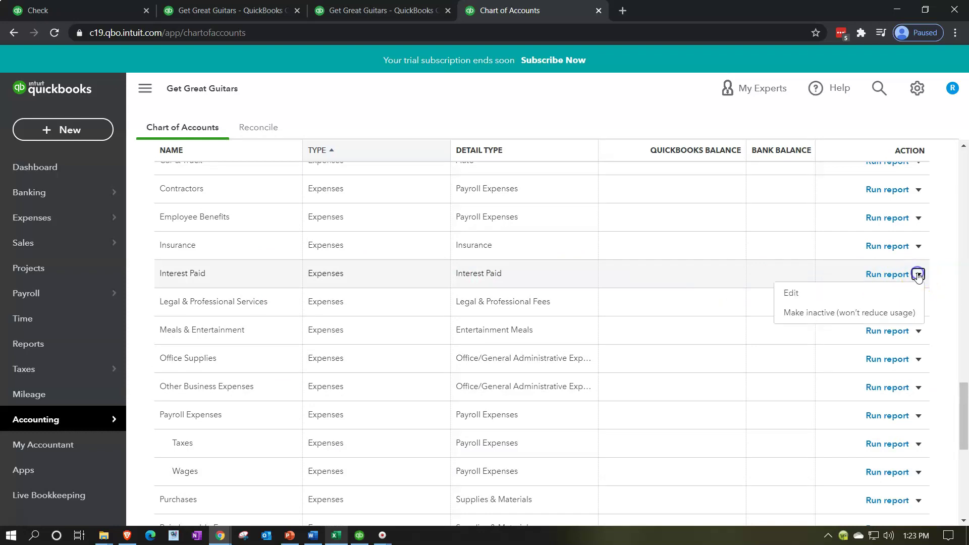
click(850, 292)
click(436, 145)
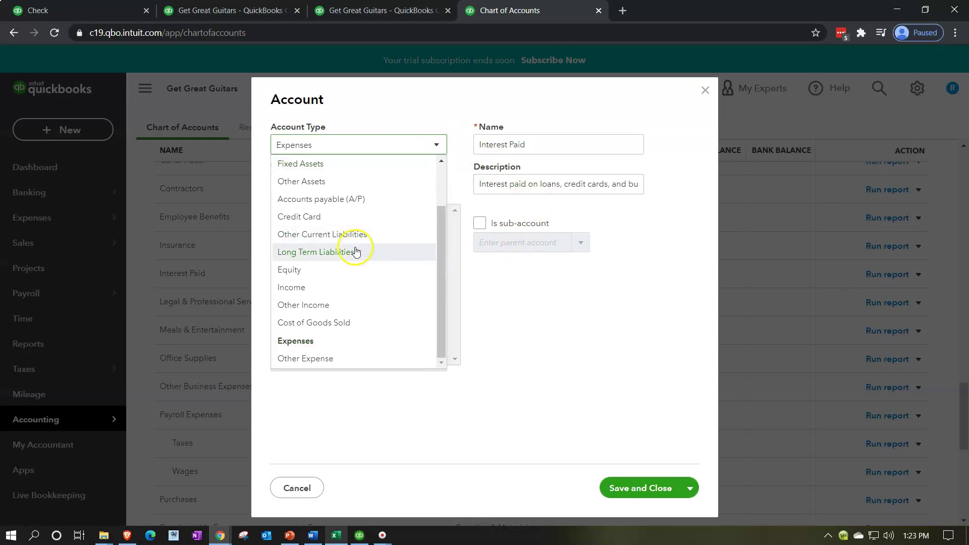
click(334, 359)
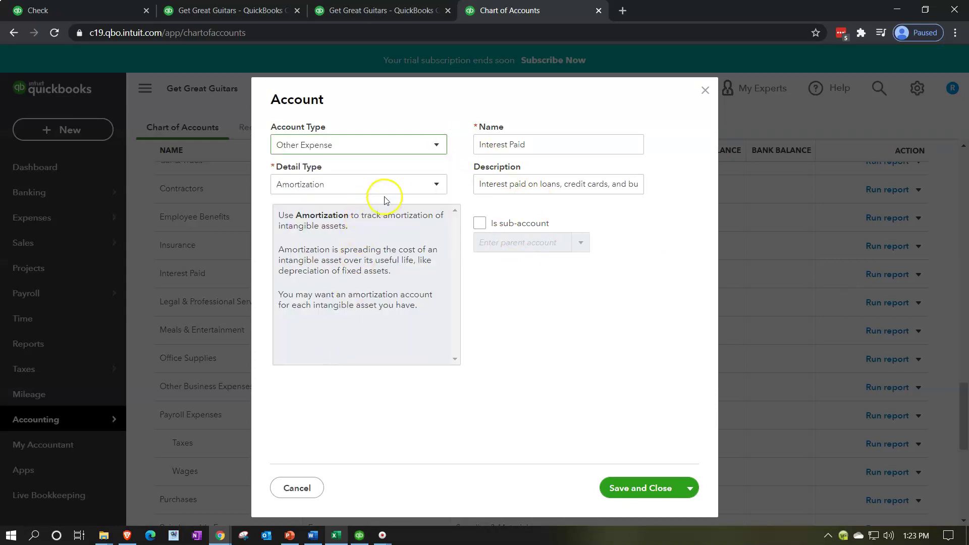
Step: Rename the account as Interest, then save it and accept the account type change
click(548, 147)
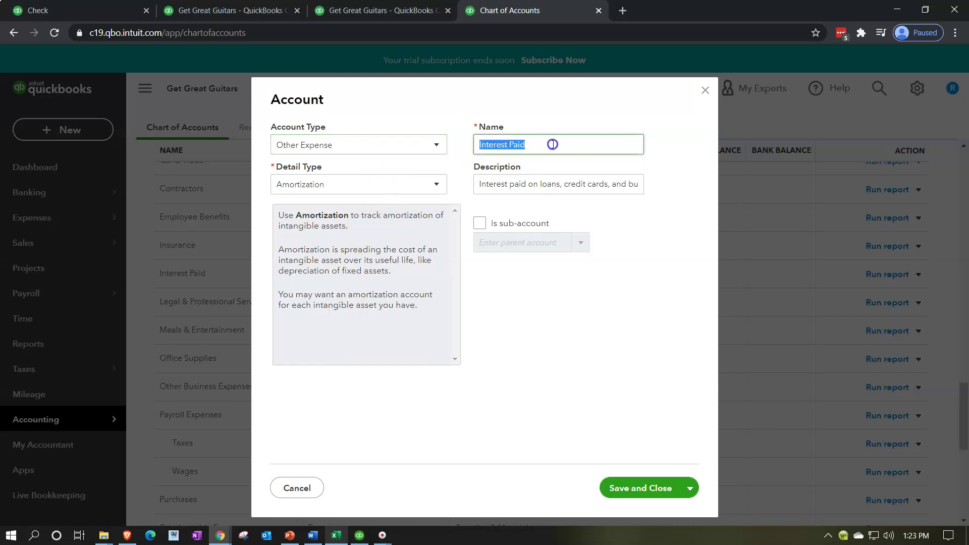
click(552, 144)
key(BackSpace)
key(BackSpace)
key(BackSpace)
key(BackSpace)
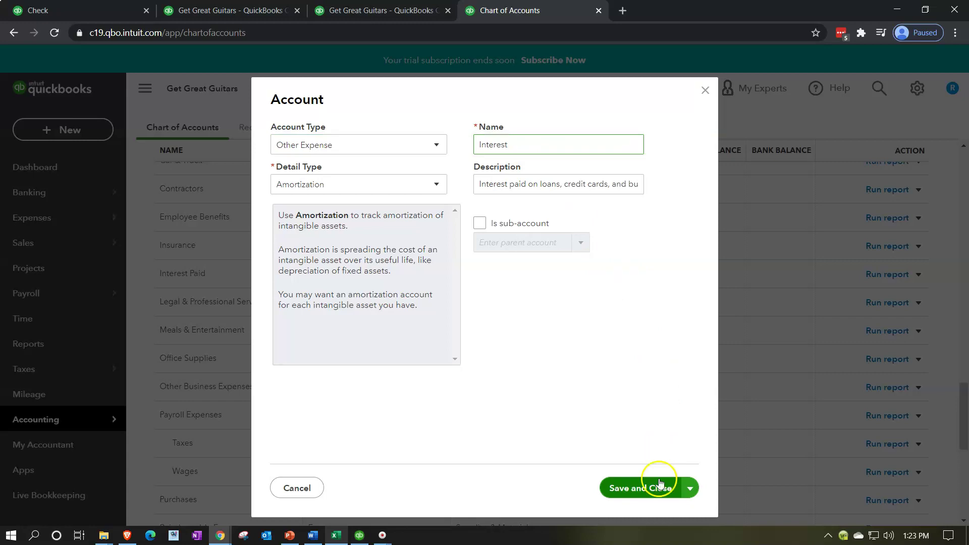
click(657, 496)
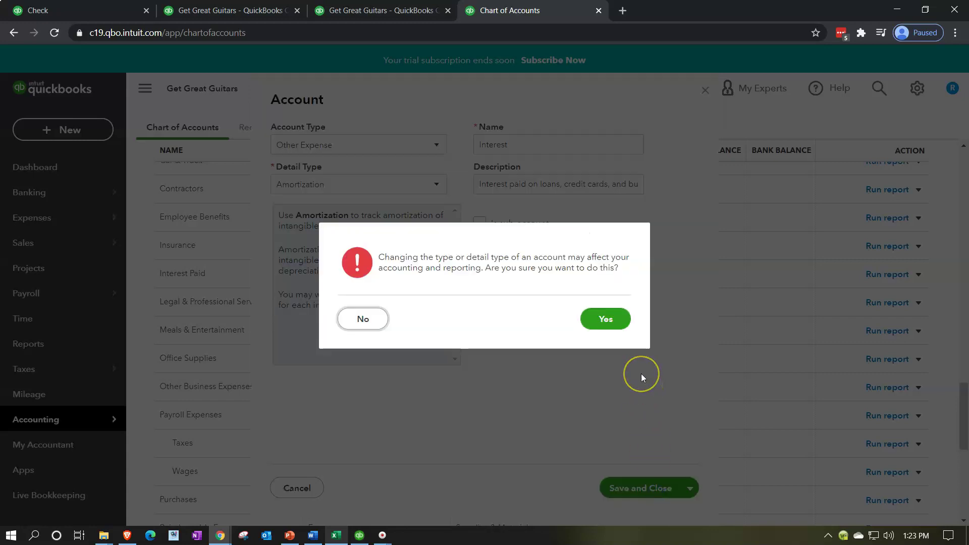
click(606, 320)
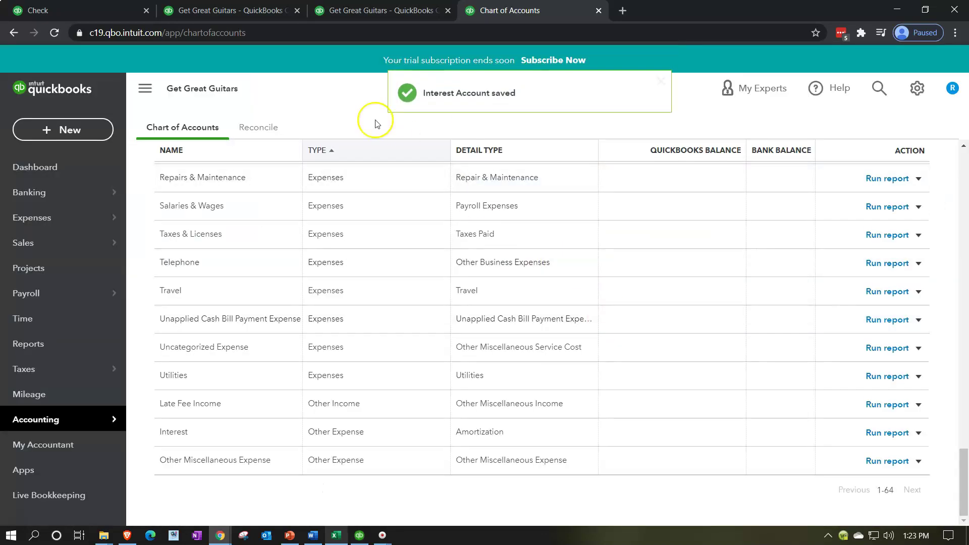
Step: Return to the check and replace the first line's category with the Interest account
click(236, 11)
click(122, 9)
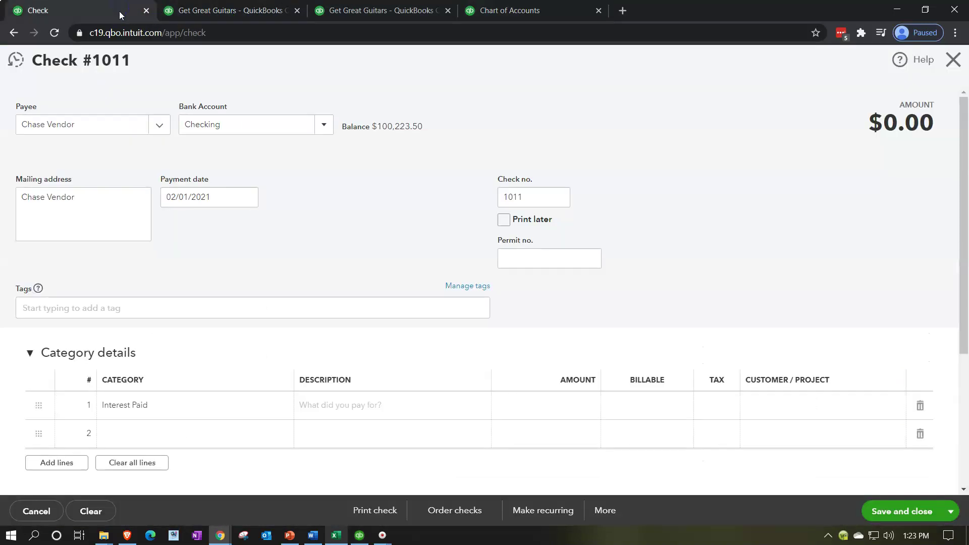
click(160, 402)
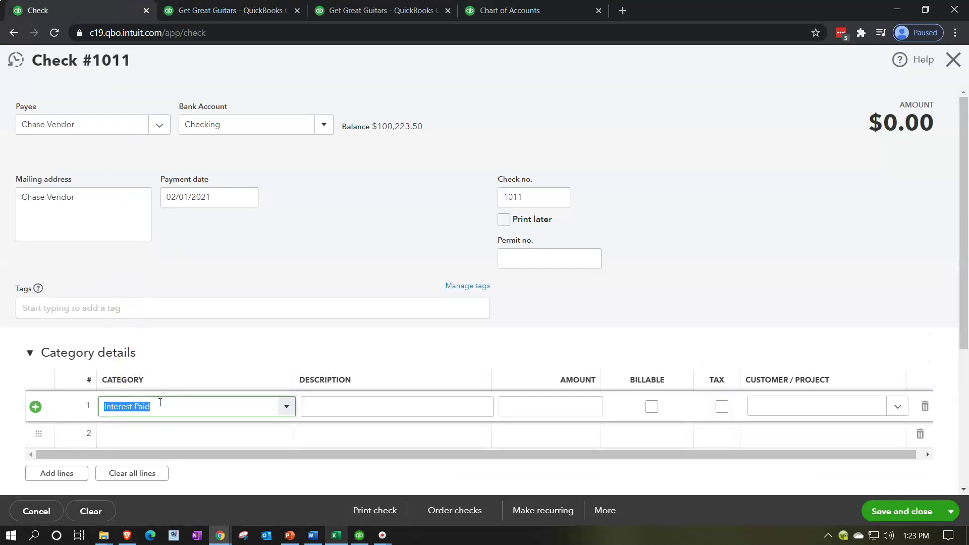
key(BackSpace)
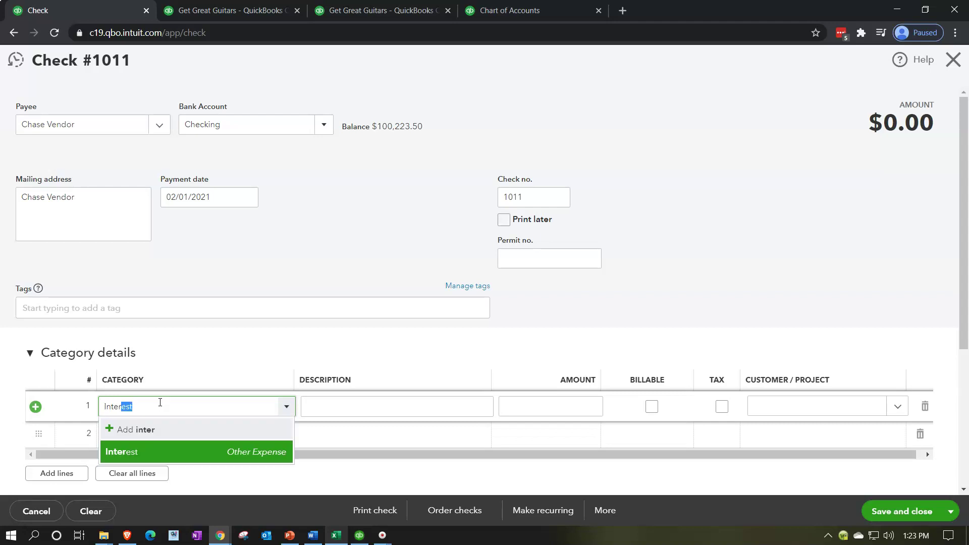
key(Tab)
key(Tab)
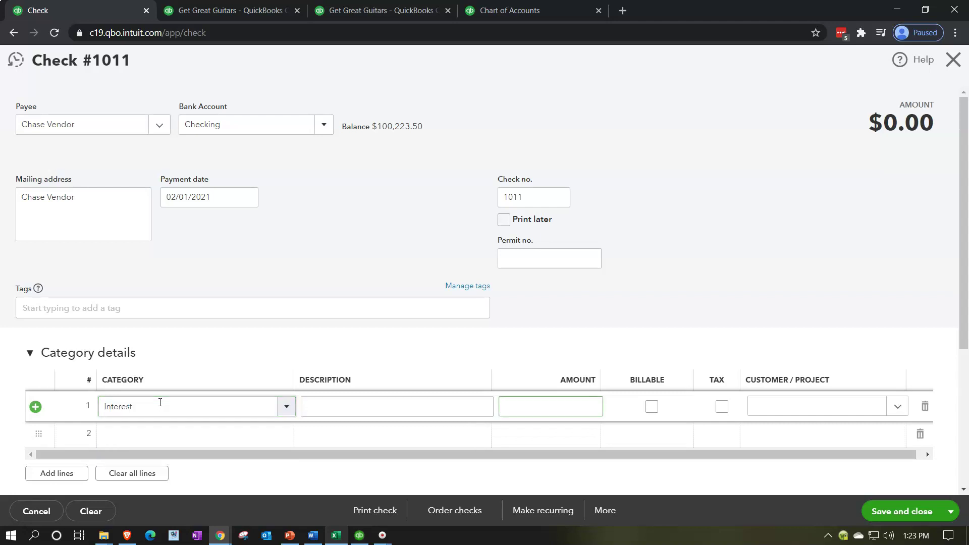
Step: Look up payment 1's interest in cell C8 of the Excel amortization table and enter 300 as the check's first line amount
click(338, 535)
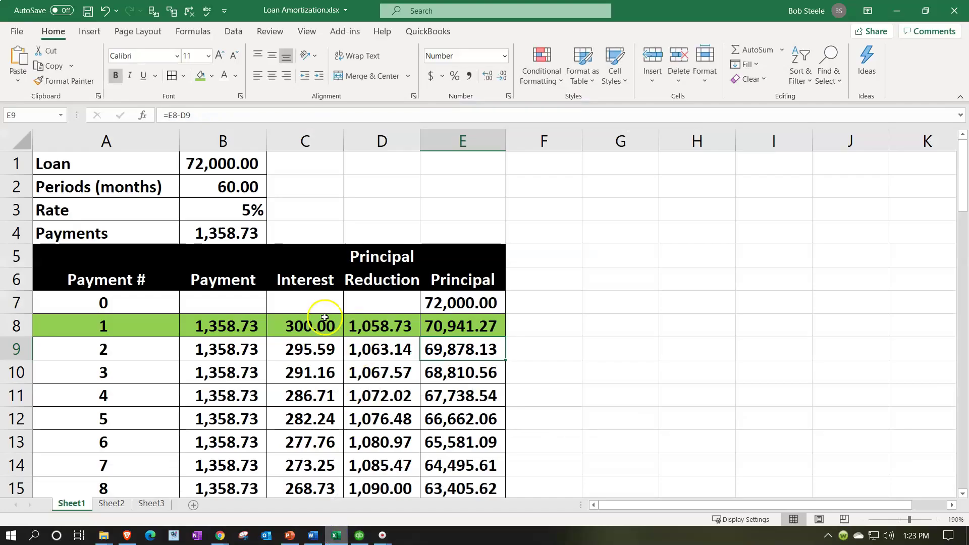
click(324, 317)
click(337, 535)
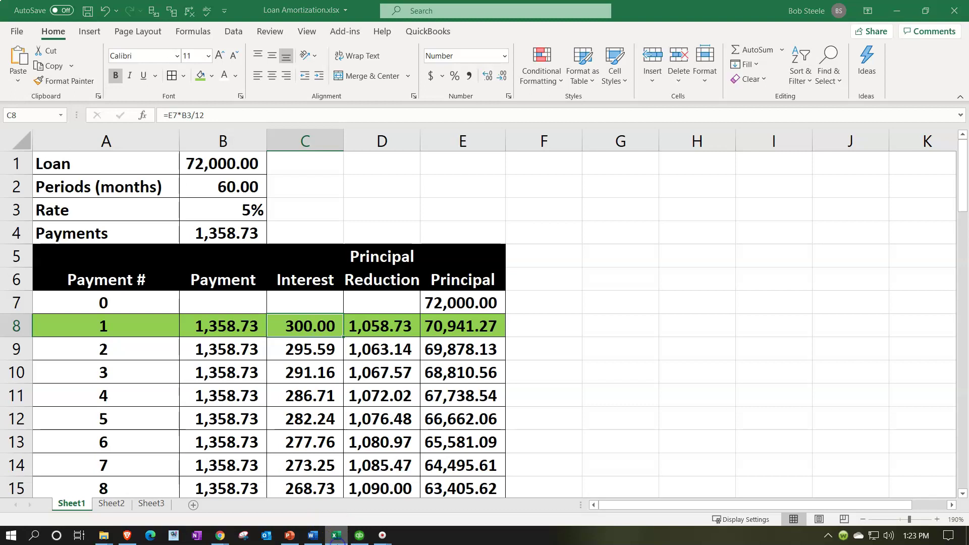
click(544, 398)
text(300)
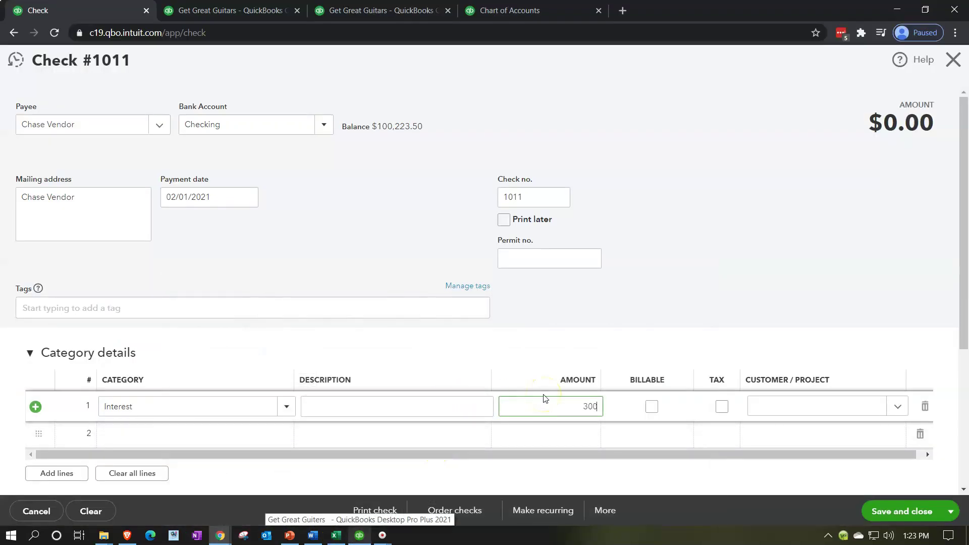
Step: Describe the interest line as "First payment" and move on to the category of the second line
click(376, 404)
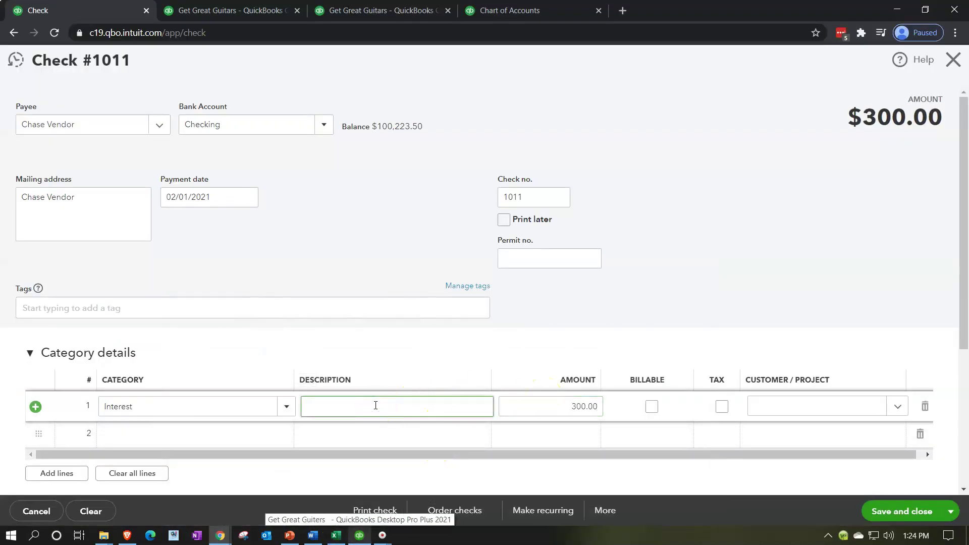
text(First payment)
key(Tab)
key(Tab)
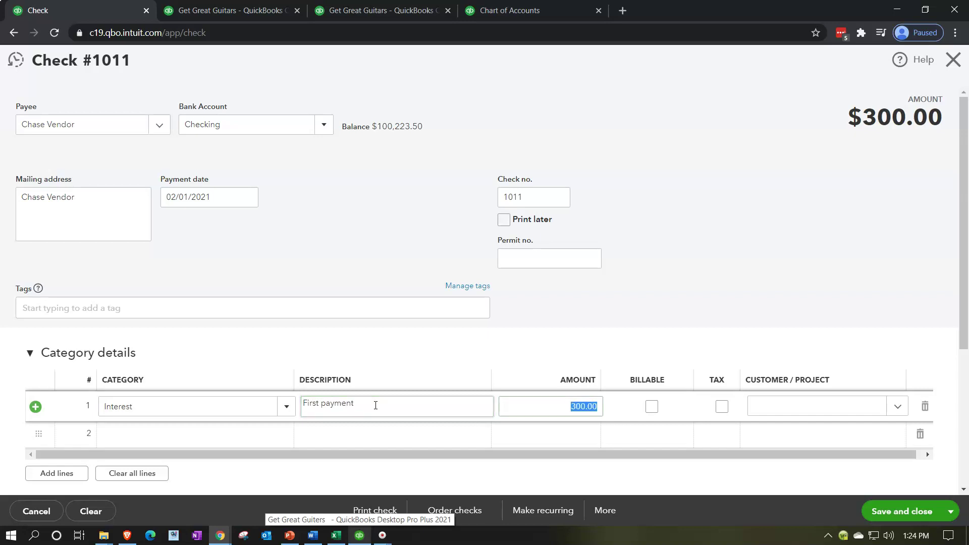
key(Tab)
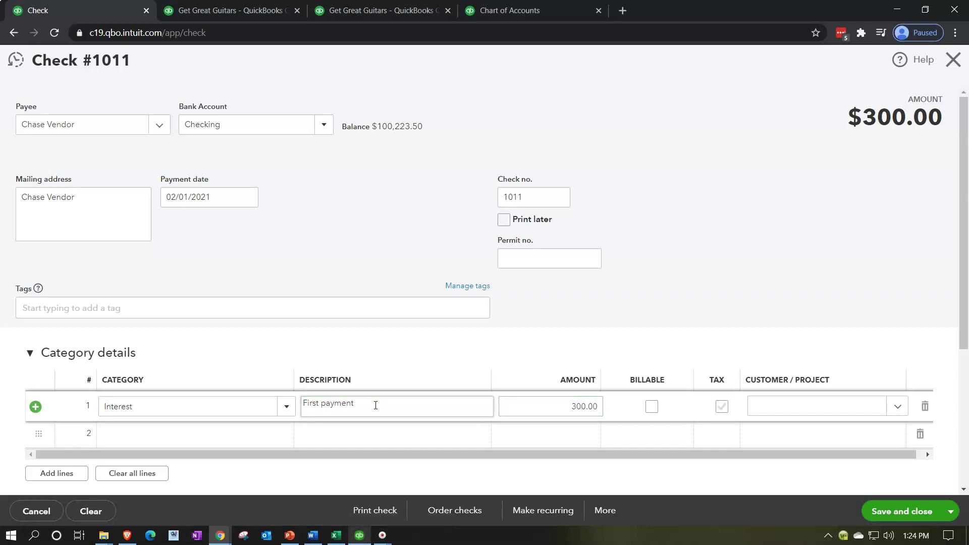
key(Tab)
key(Tab)
key(Tab)
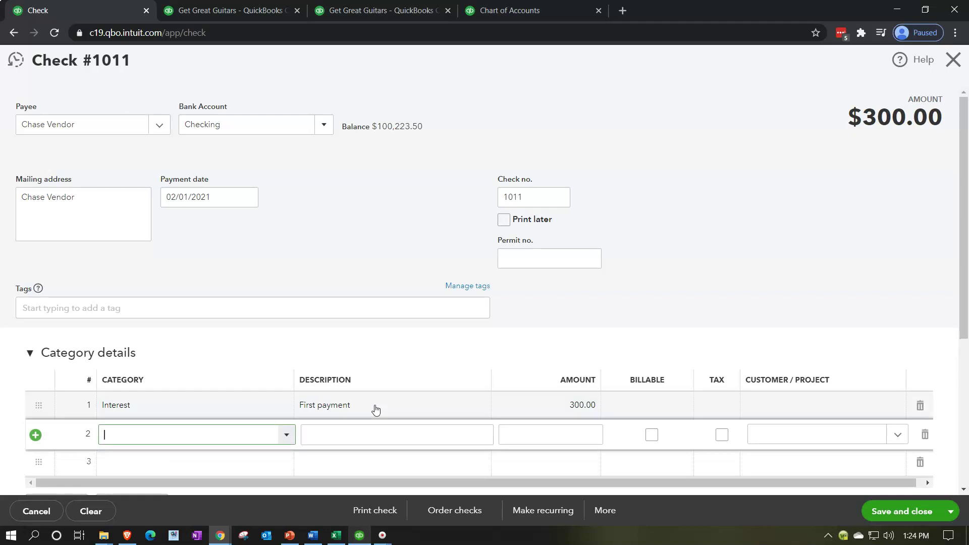
Step: Set the category of the check's second line to the Loan Payable account
click(286, 434)
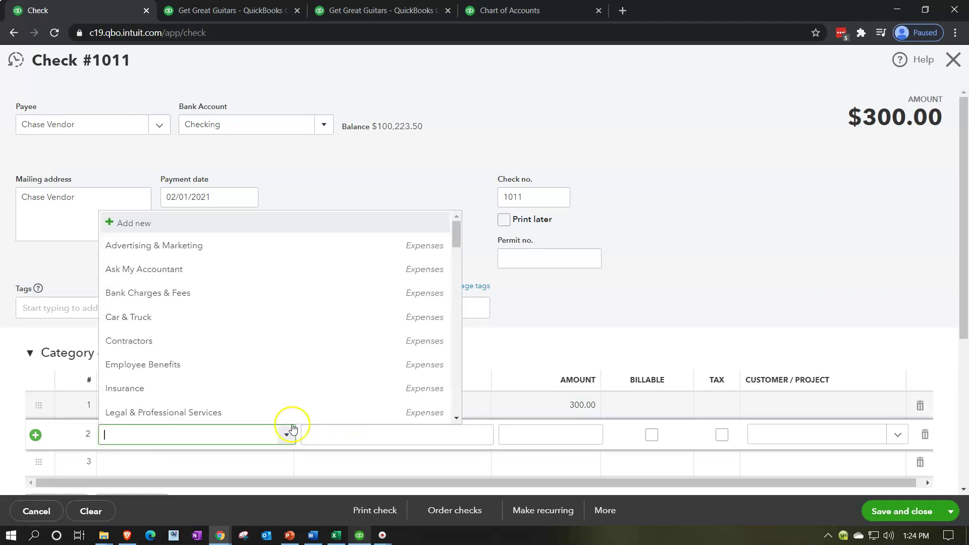
text(lo)
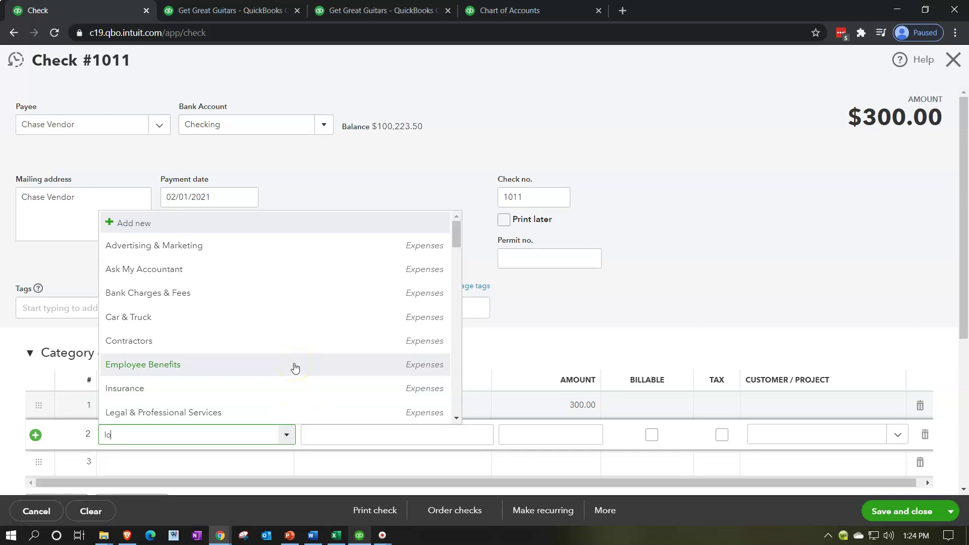
text(an Payable)
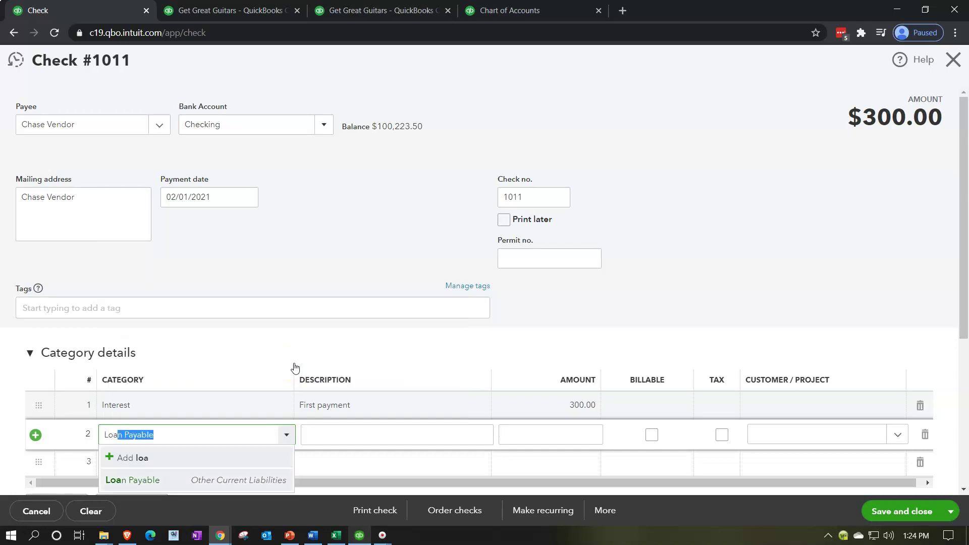
key(Tab)
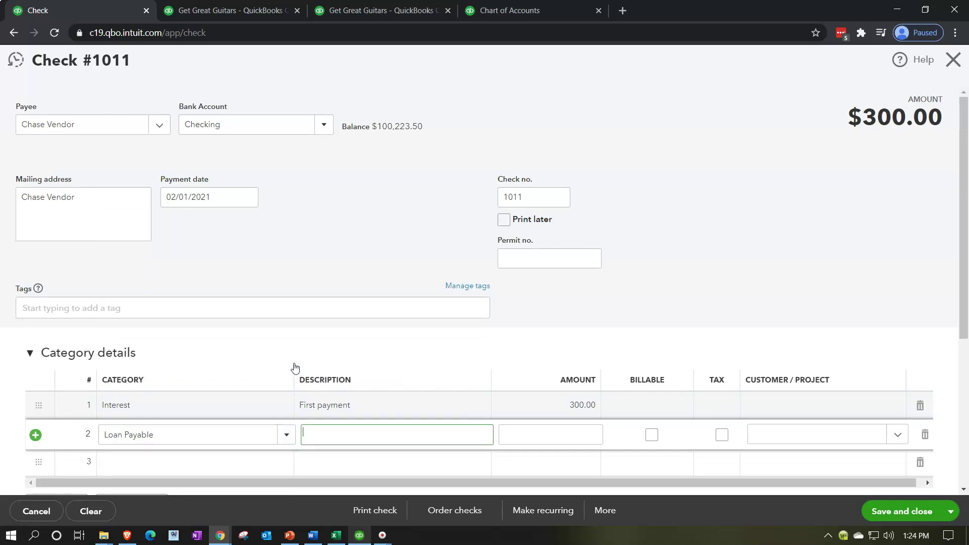
Step: Describe the Loan Payable line as "First payment", correcting the spelling of the first word
text(Firs payment)
key(Tab)
scroll(303, 364, down, 2)
click(315, 325)
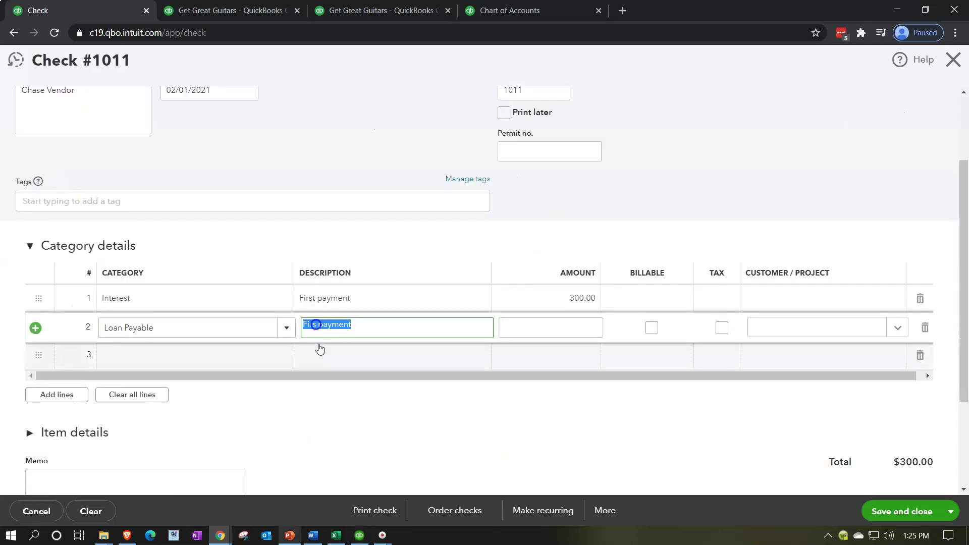
key(Left)
text(t)
Step: Look up payment 1's principal reduction in cell D8 of the Excel amortization table and enter 1,058.73 as the Loan Payable line's amount
click(338, 536)
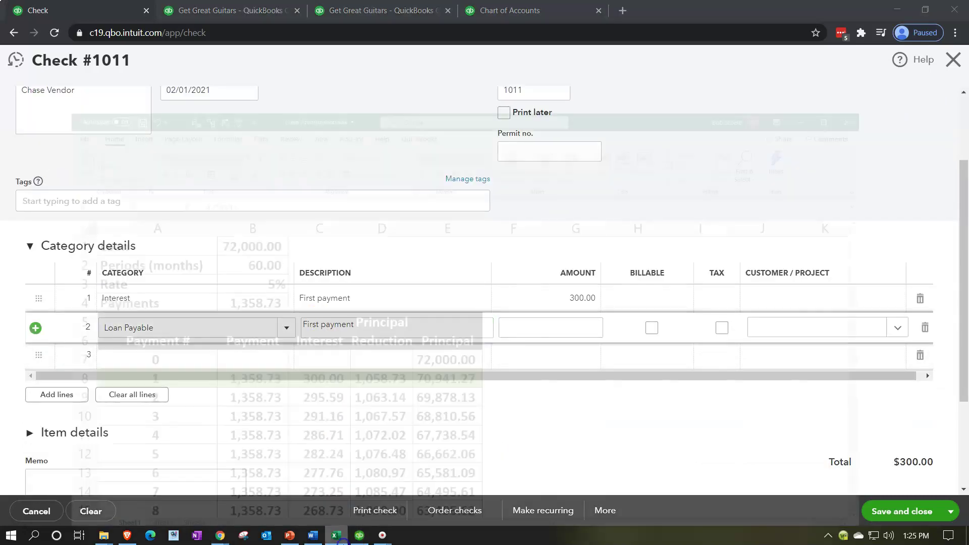
click(398, 323)
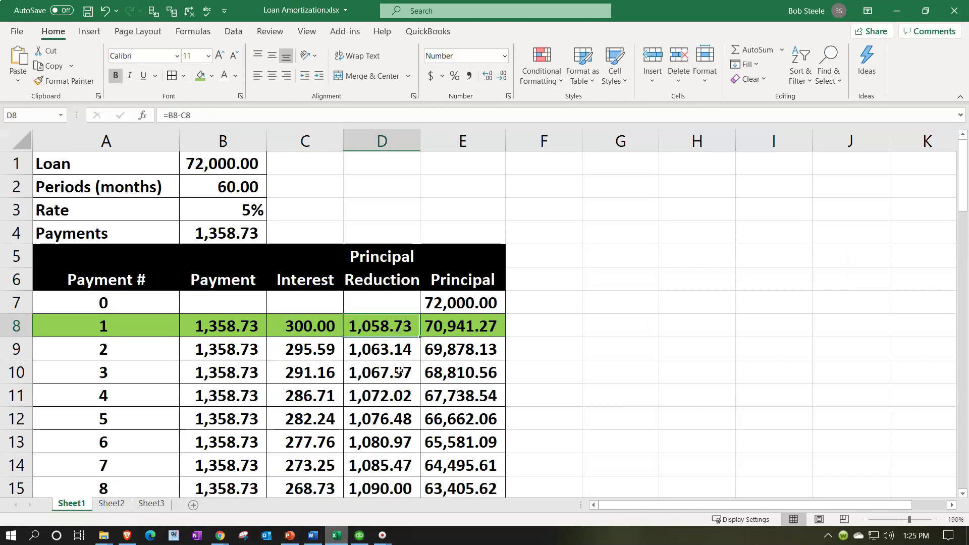
key(Left)
key(Left)
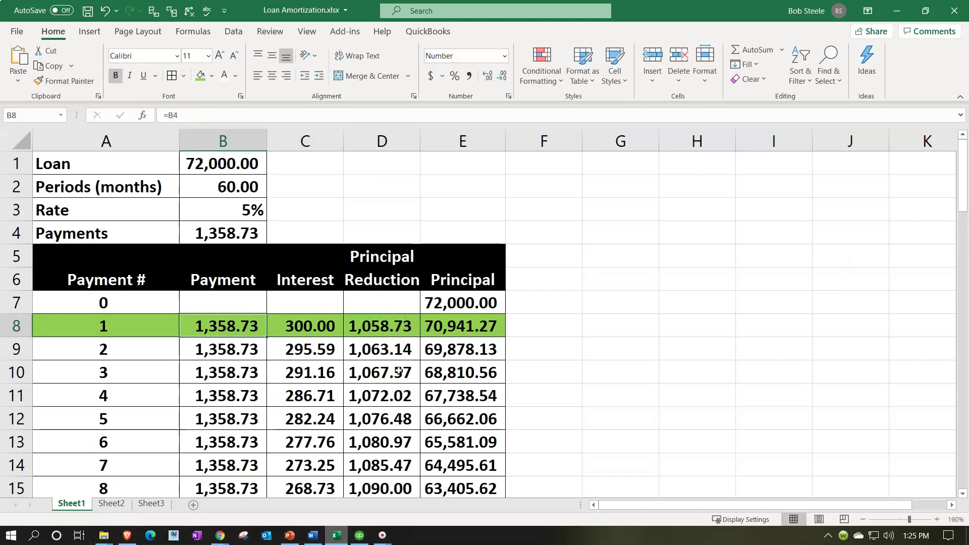
key(Right)
key(Right)
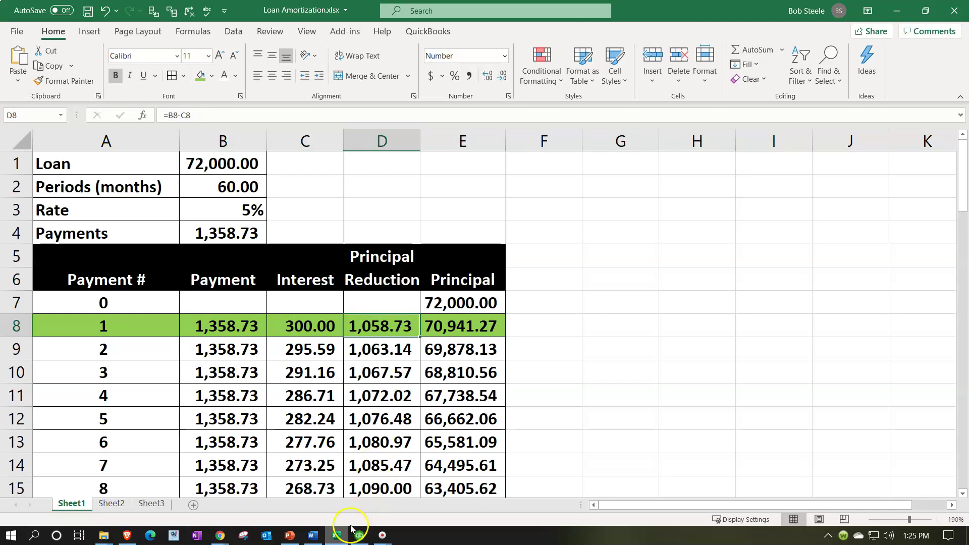
click(336, 535)
click(550, 328)
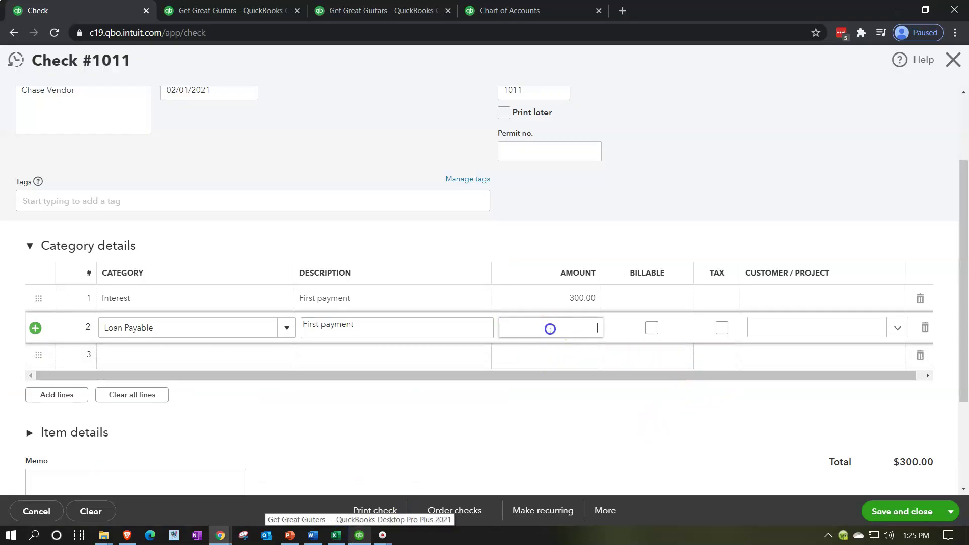
text(1,058.73)
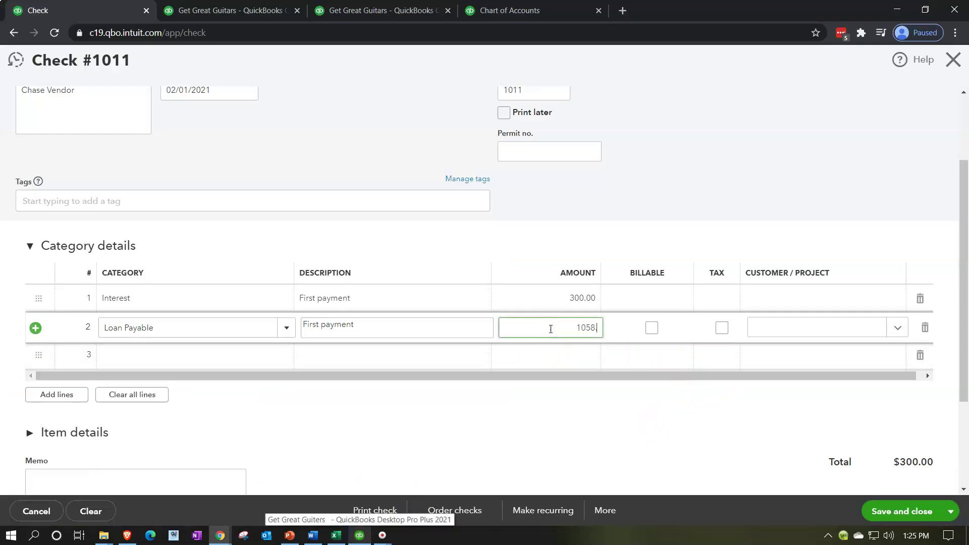
click(598, 433)
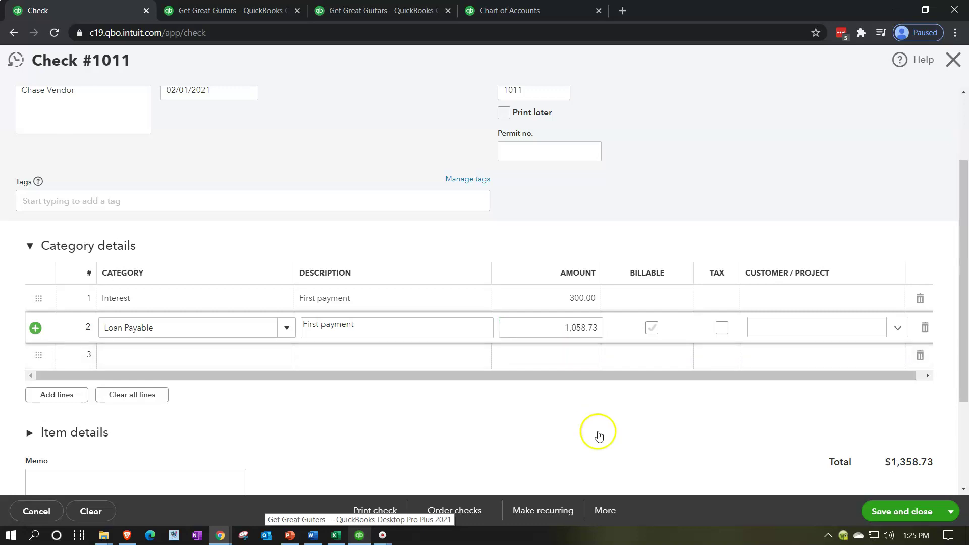
Step: Compare the check's total amount with payment 1's payment in cell B8 of the Excel amortization table
scroll(602, 444, up, 1)
scroll(603, 444, up, 1)
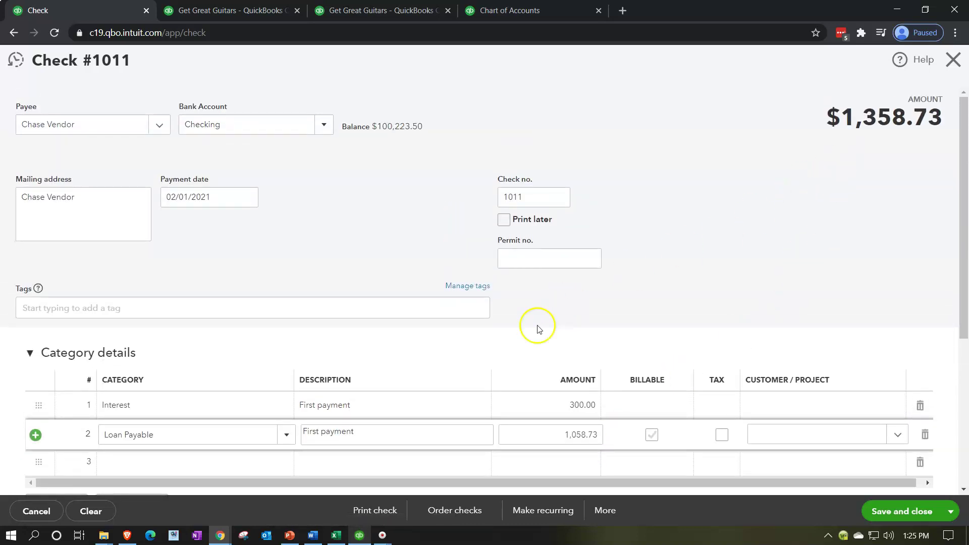
click(337, 535)
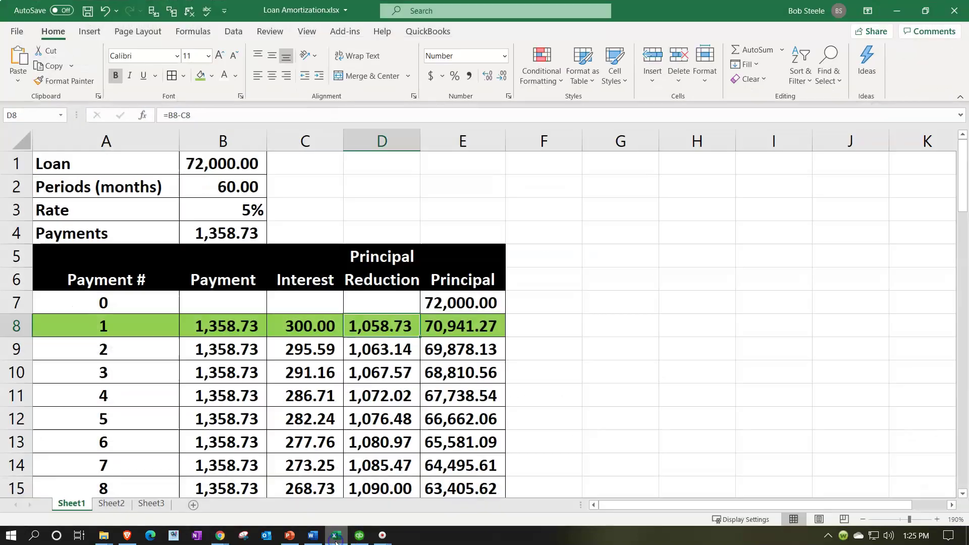
click(234, 317)
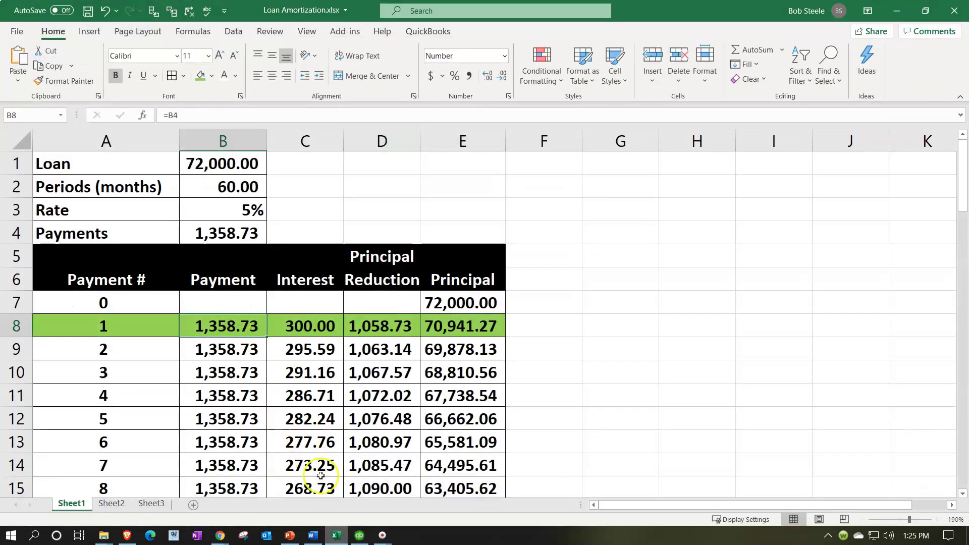
click(337, 536)
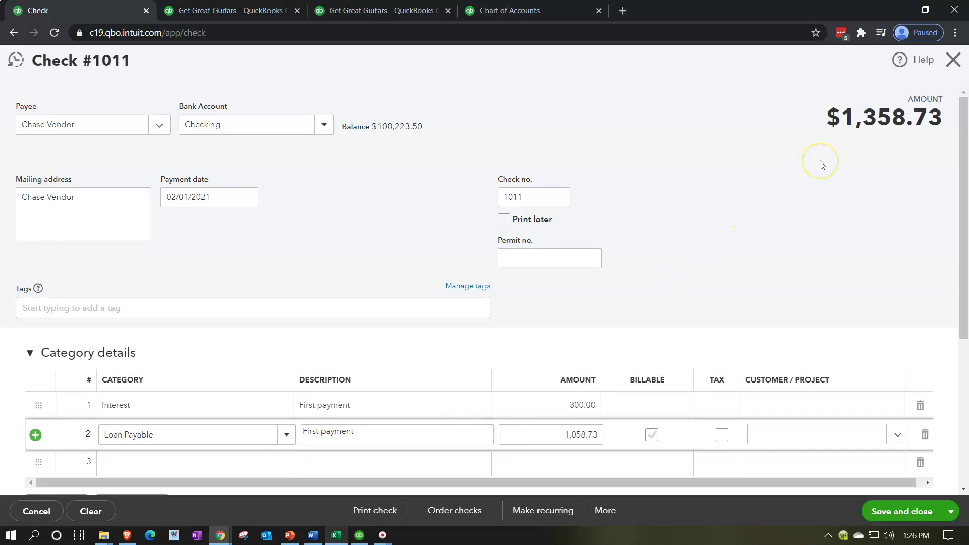
Step: Review the check's two lines and look up the remaining principal after payment 1 in cell E8 of the Excel table
scroll(820, 164, down, 1)
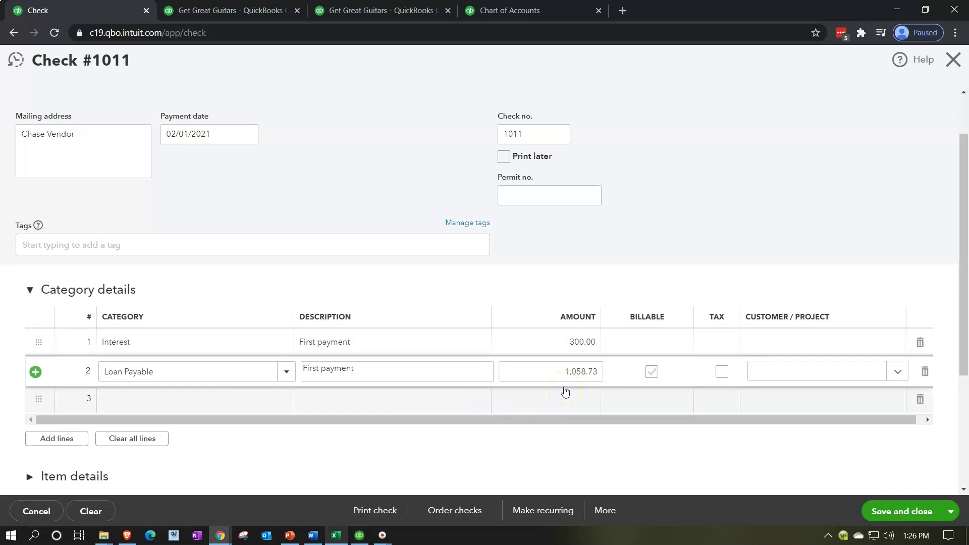
scroll(565, 393, down, 1)
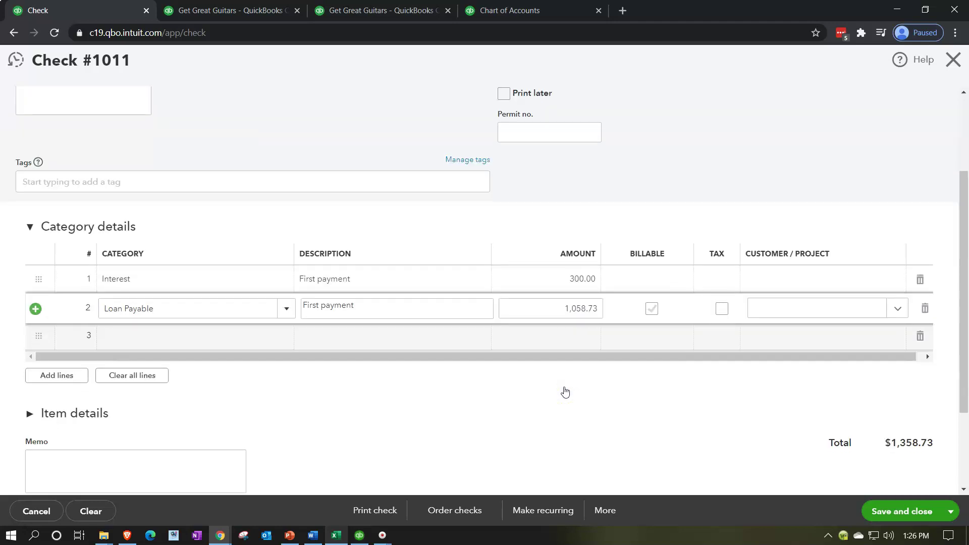
click(337, 534)
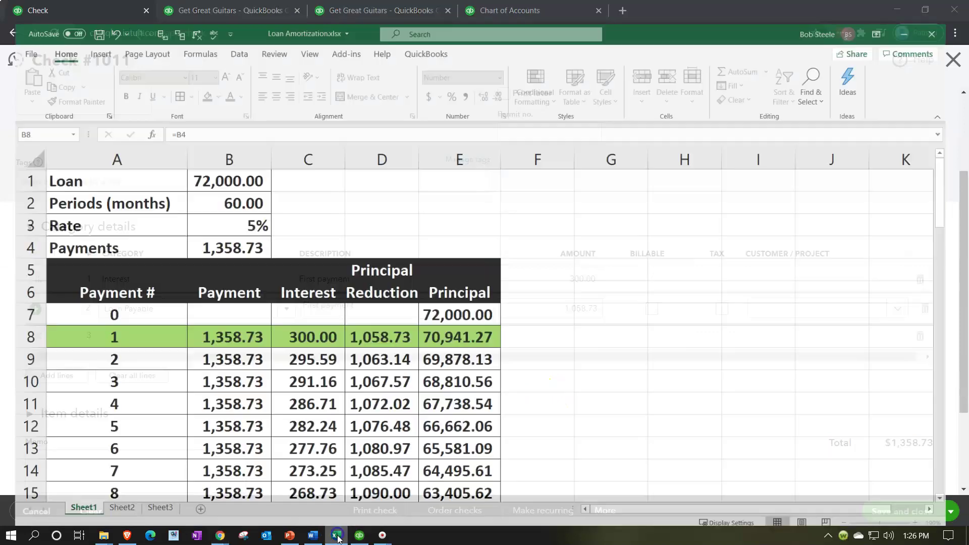
drag(436, 327, 437, 348)
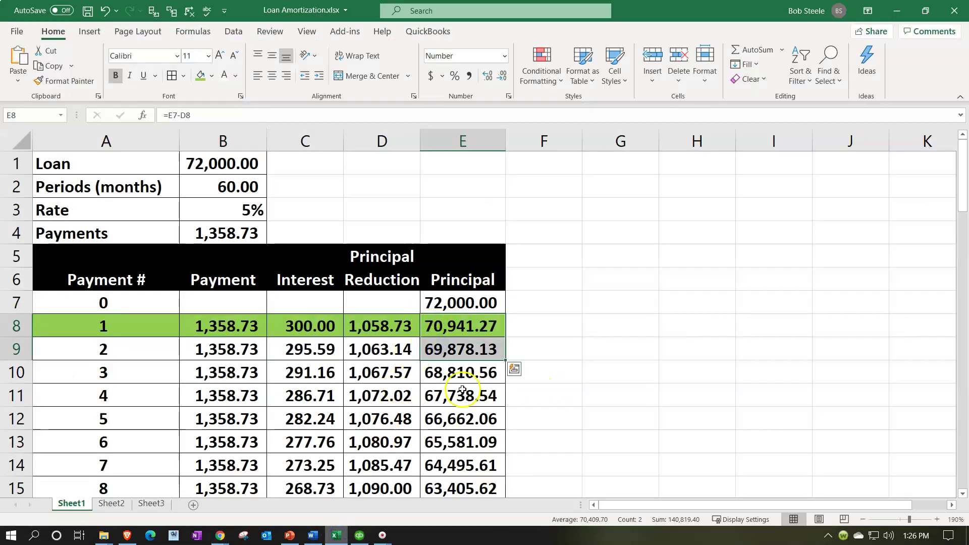
click(456, 321)
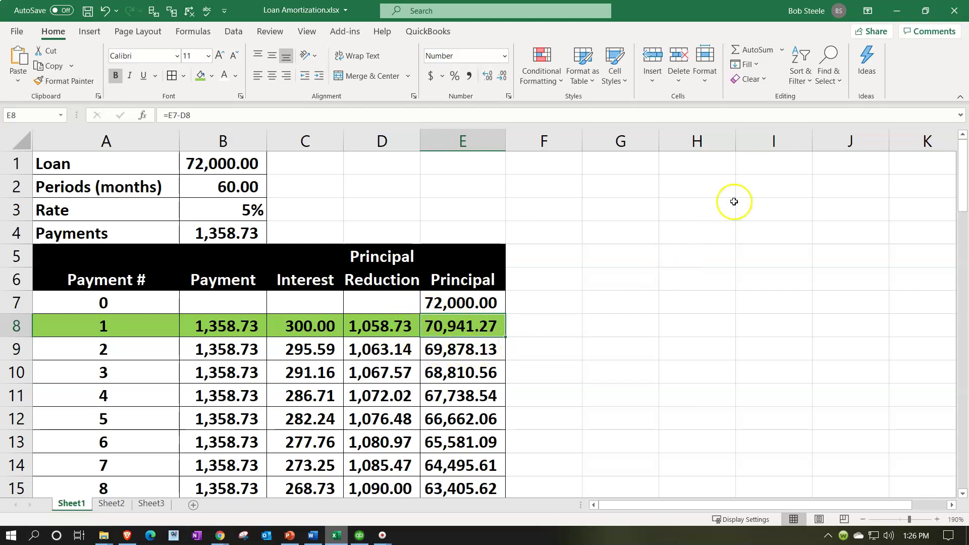
click(897, 11)
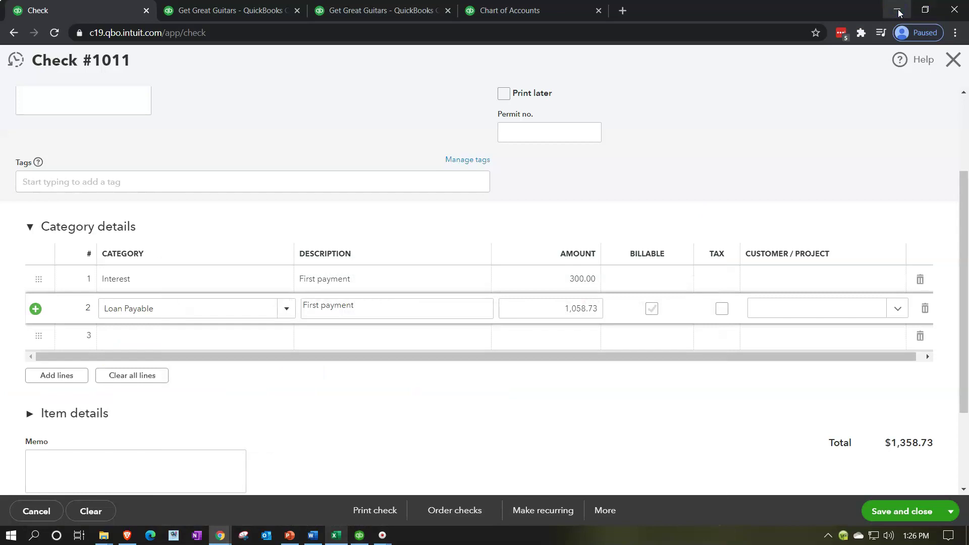
Step: Save and close the check, and rerun the Balance Sheet report for 01/01/2021 to 12/31/2021
click(896, 512)
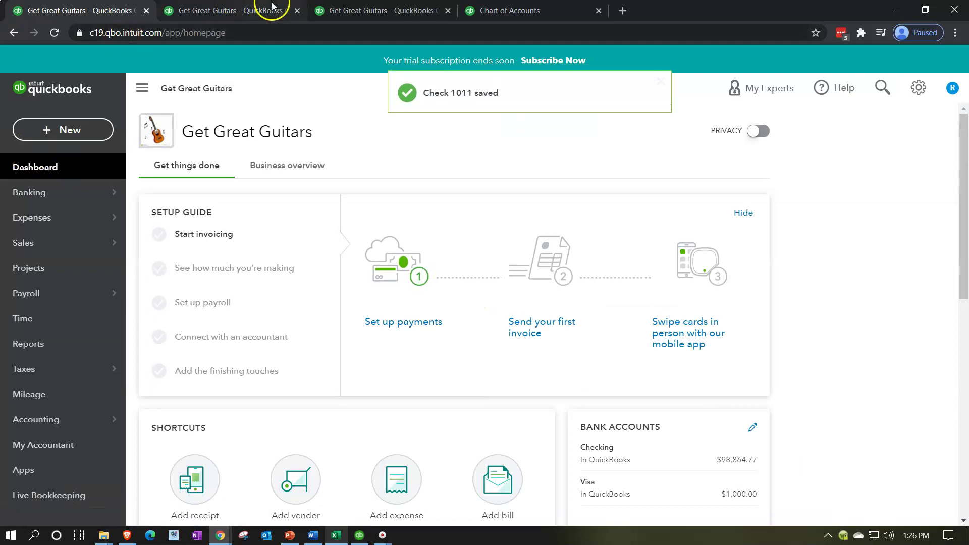
click(353, 10)
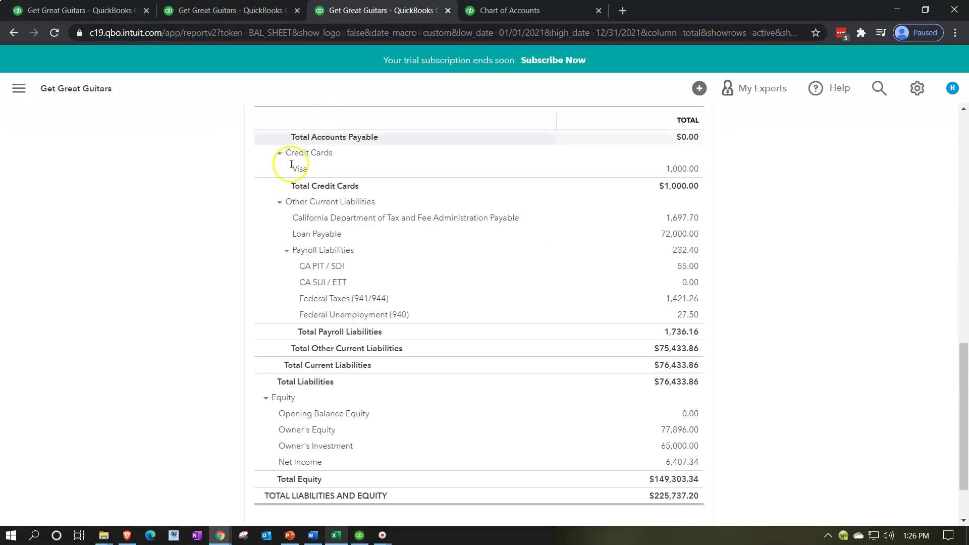
scroll(226, 276, up, 15)
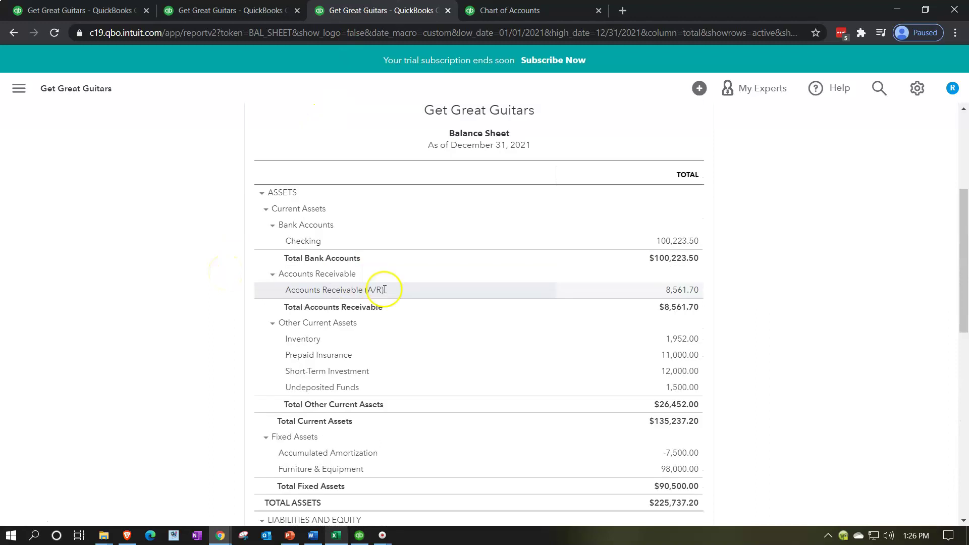
click(591, 196)
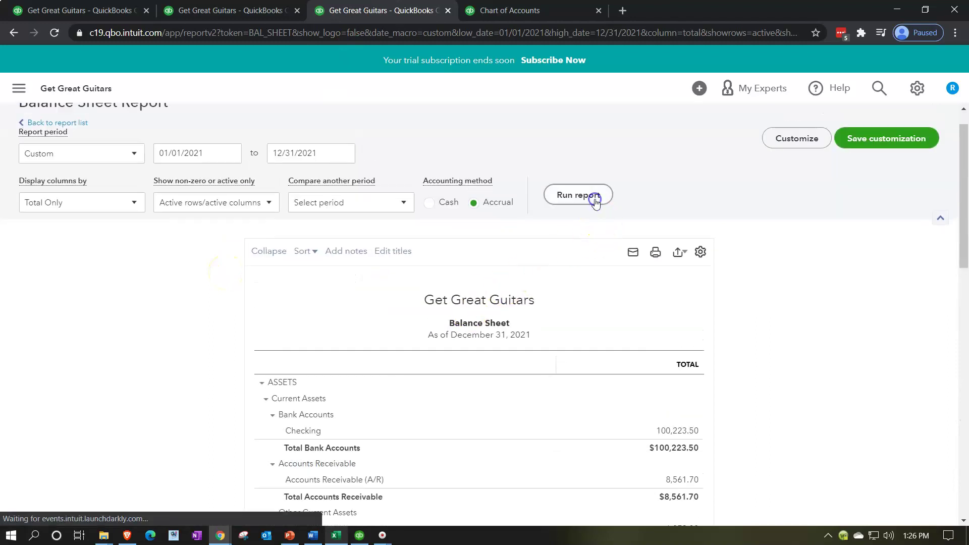
Step: Examine the Checking account's transaction detail from the balance sheet for the Chase Vendor check and return to the report summary
scroll(221, 372, down, 7)
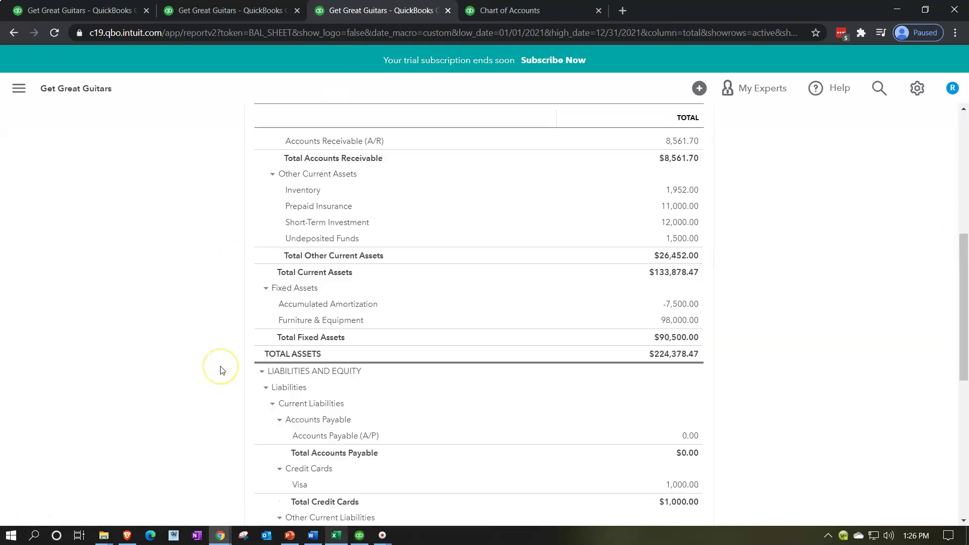
scroll(220, 362, up, 5)
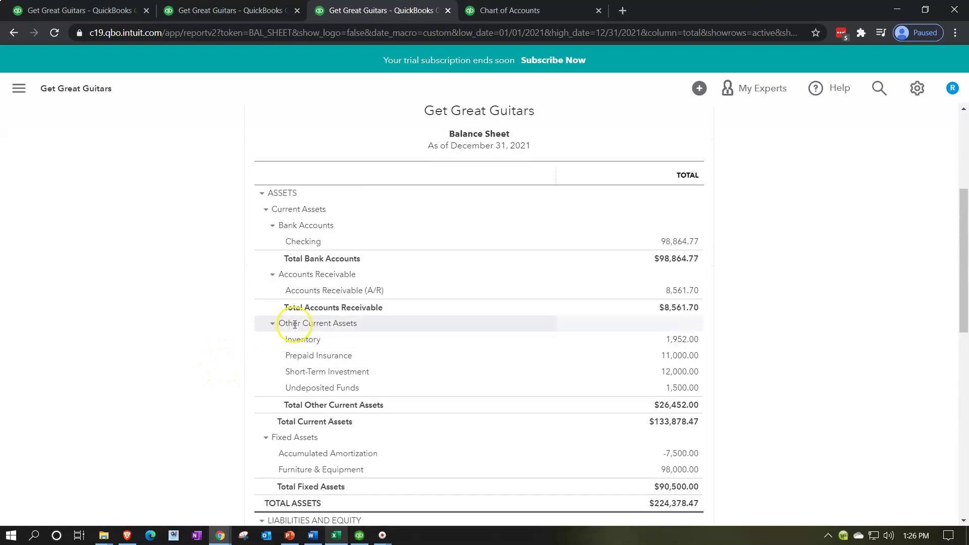
click(663, 244)
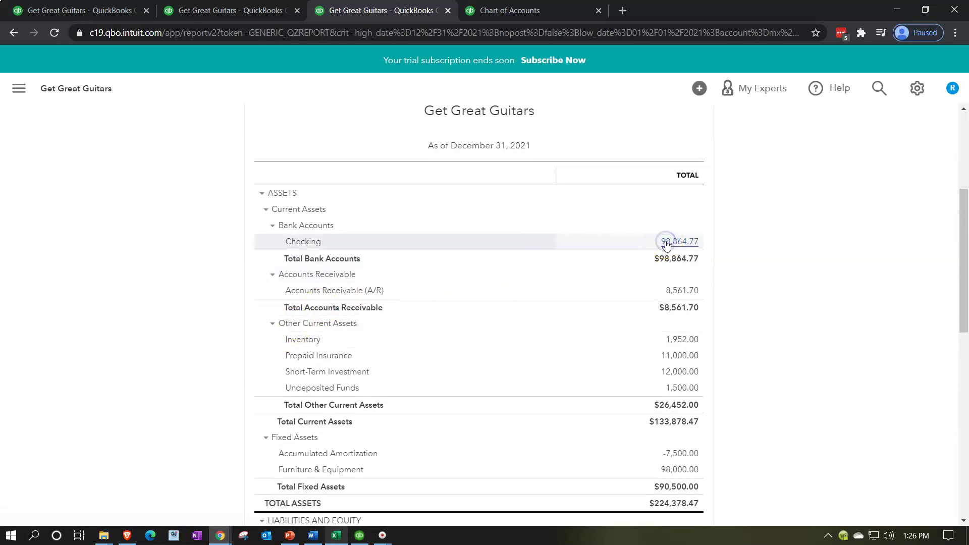
scroll(666, 245, down, 3)
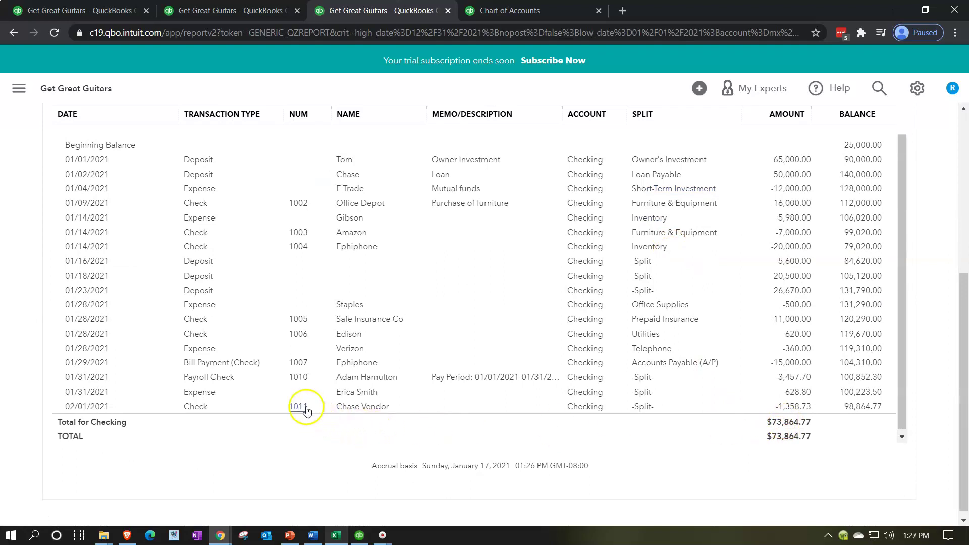
scroll(249, 386, up, 6)
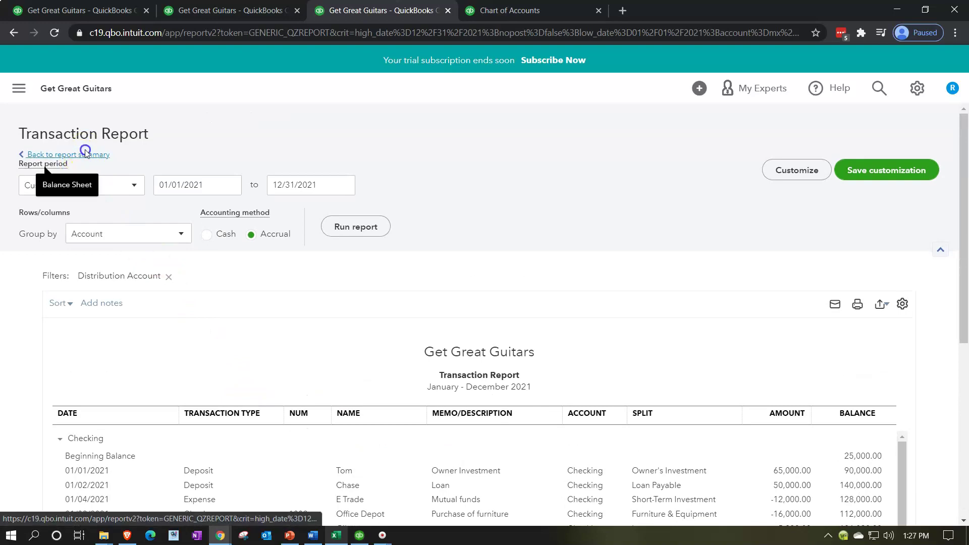
click(75, 149)
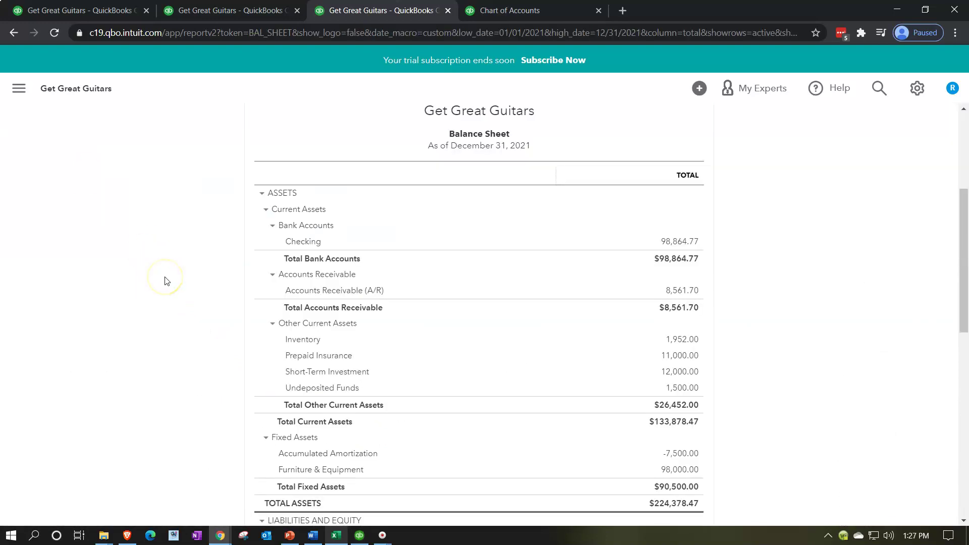
Step: Compare the balance sheet's Loan Payable balance with the principal after payment 1 in the Excel amortization table
scroll(167, 281, down, 7)
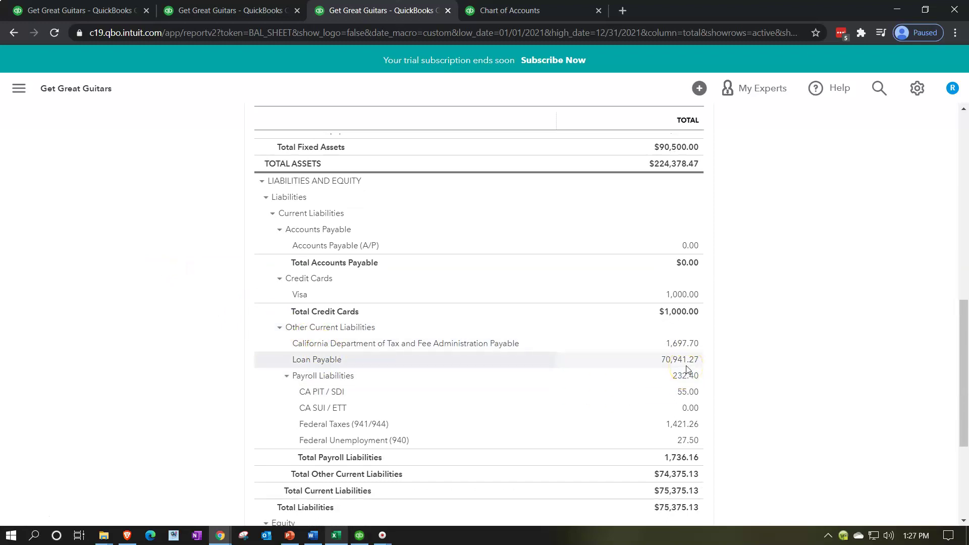
click(336, 535)
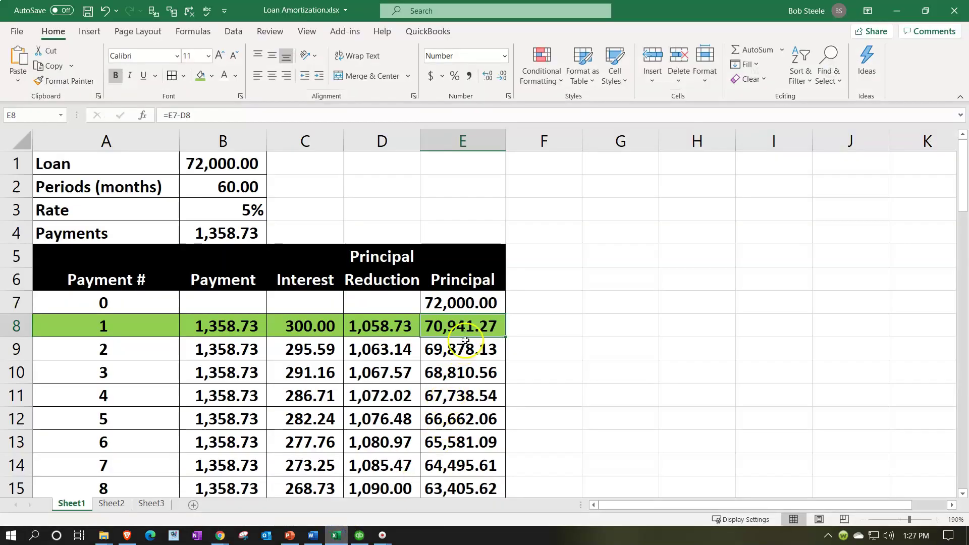
click(337, 536)
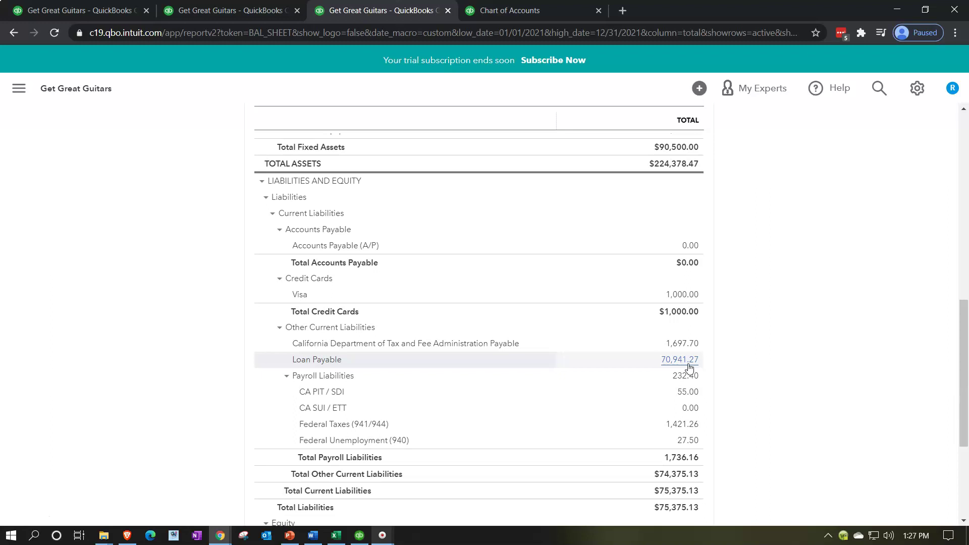
Step: Examine the Loan Payable account's transaction detail from the balance sheet and return to the report summary
click(680, 360)
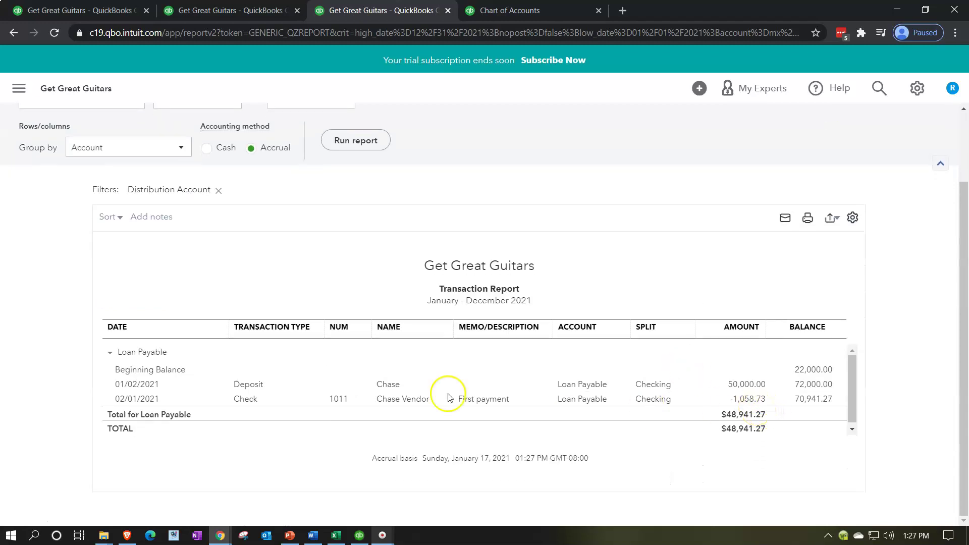
scroll(260, 385, up, 2)
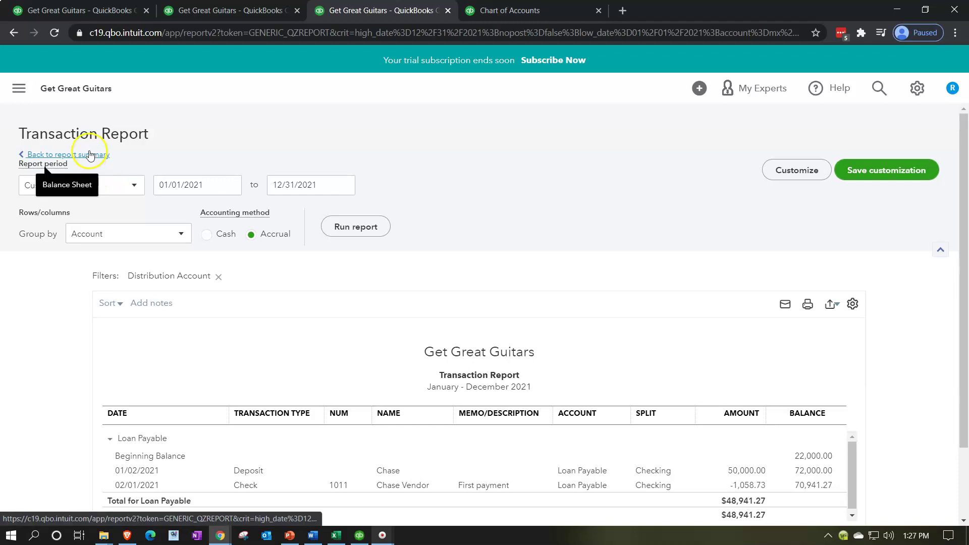
click(85, 154)
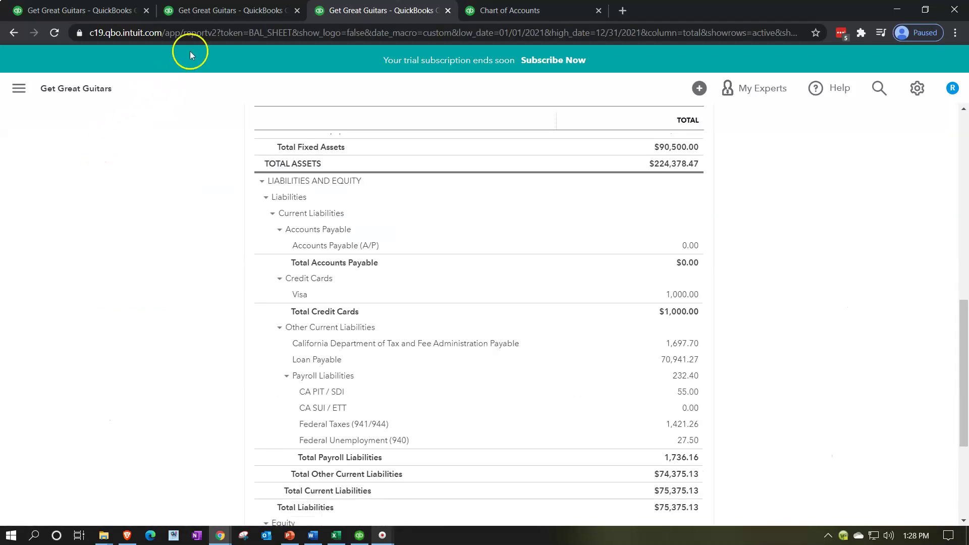
Step: Rerun the Profit and Loss report for 01/01/2021 to 12/31/2021 and check the Interest line under Other Expenses
click(205, 9)
scroll(226, 265, up, 2)
scroll(226, 265, up, 1)
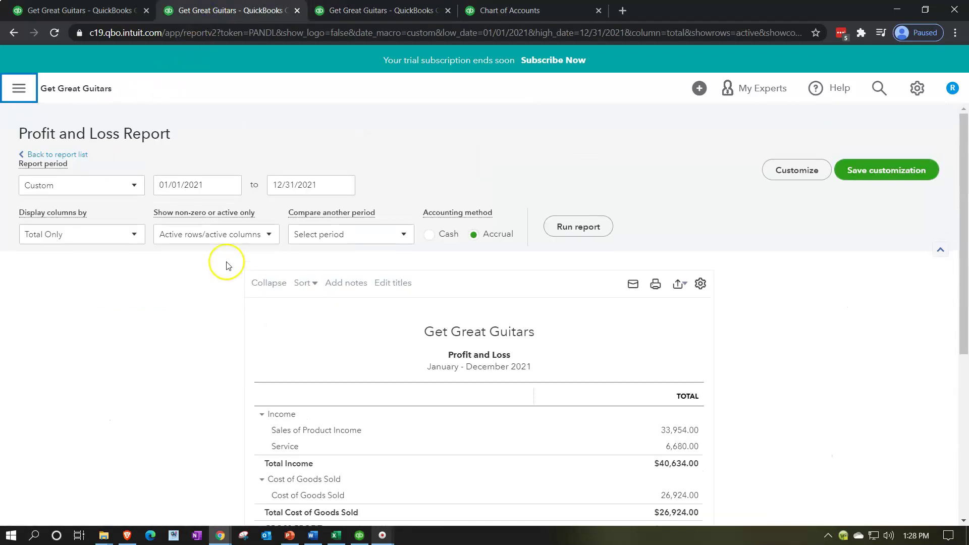
click(561, 233)
scroll(416, 288, down, 3)
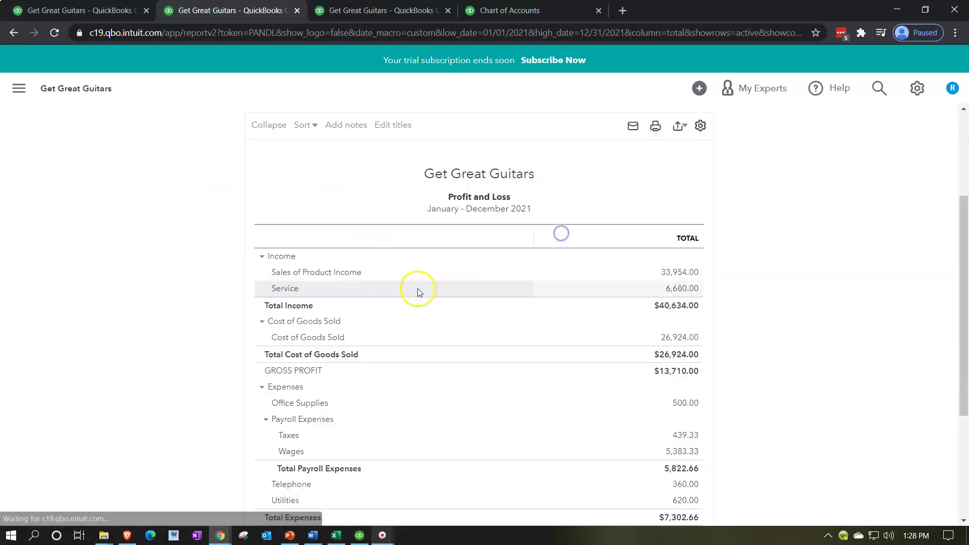
scroll(206, 372, down, 2)
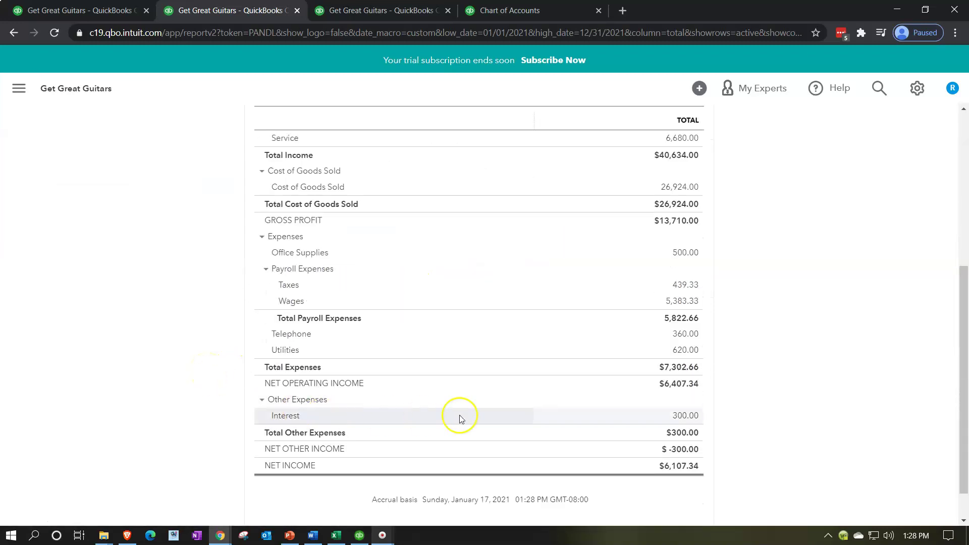
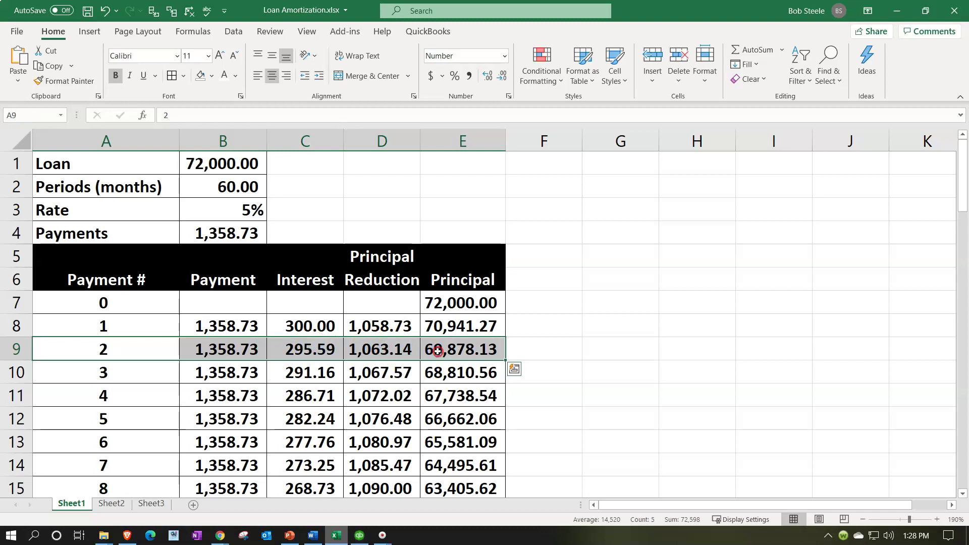
Step: Fill the payment 2 row (A9:E9) of the amortization table with green and switch back to QuickBooks
click(502, 145)
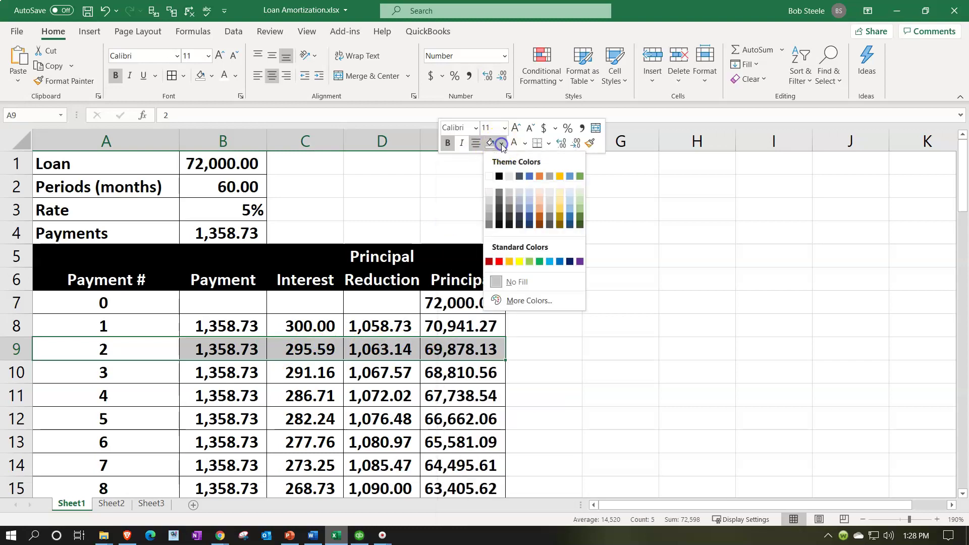
click(531, 262)
click(328, 353)
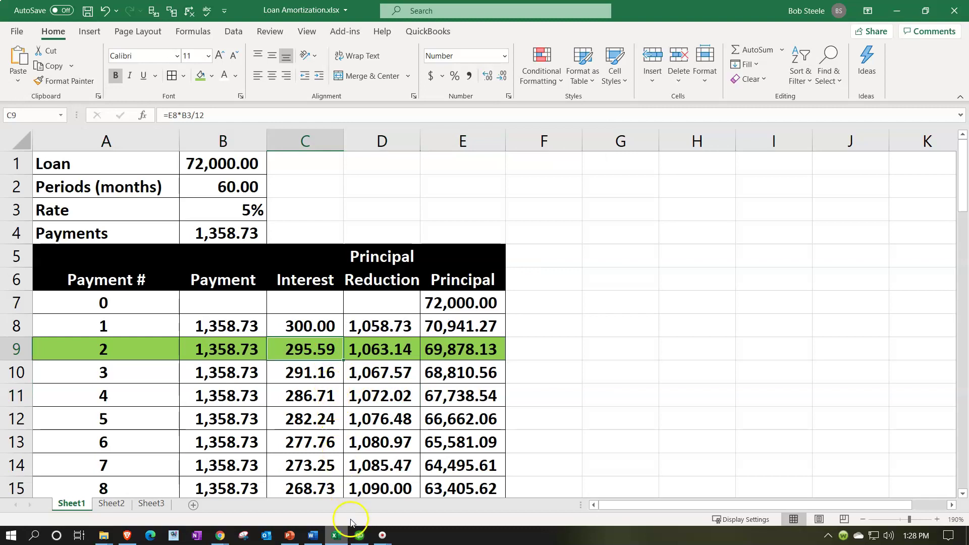
click(336, 536)
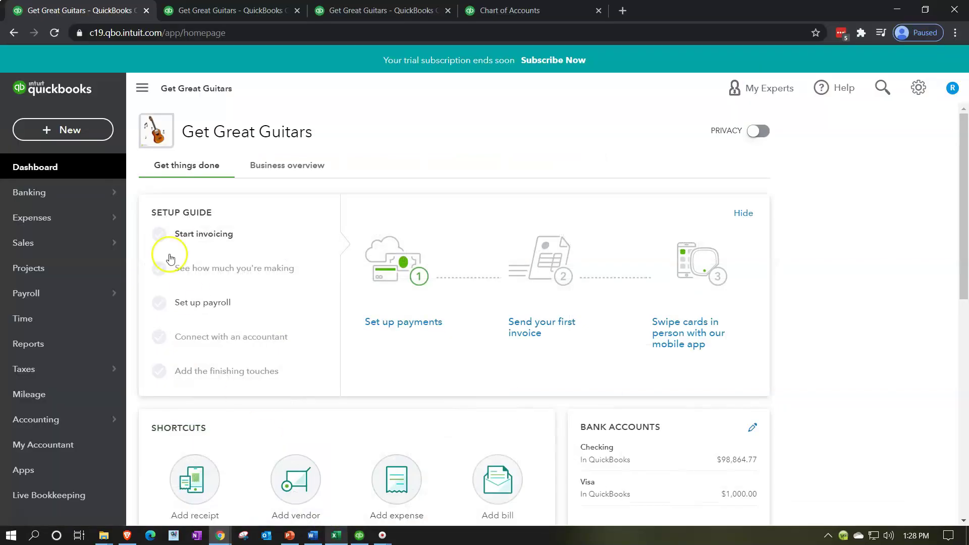
click(64, 141)
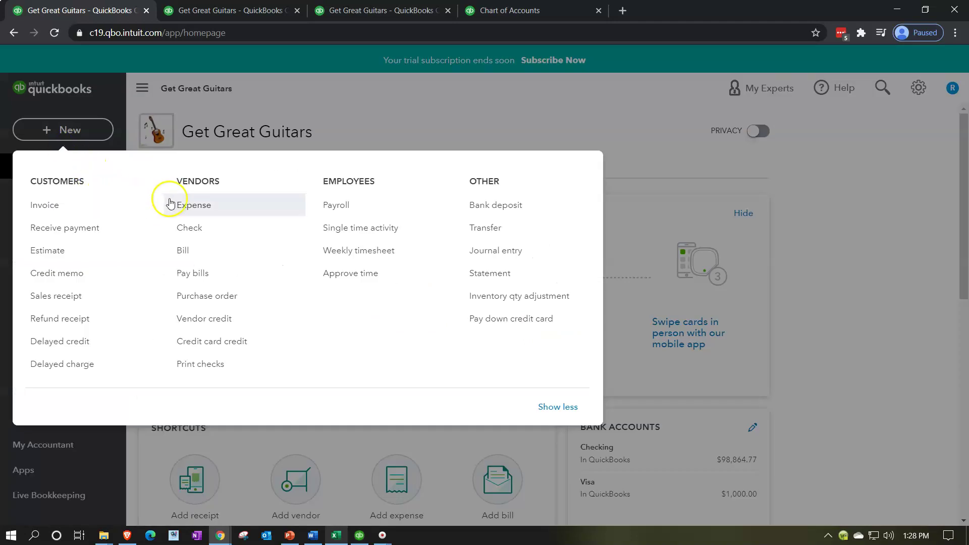
click(203, 210)
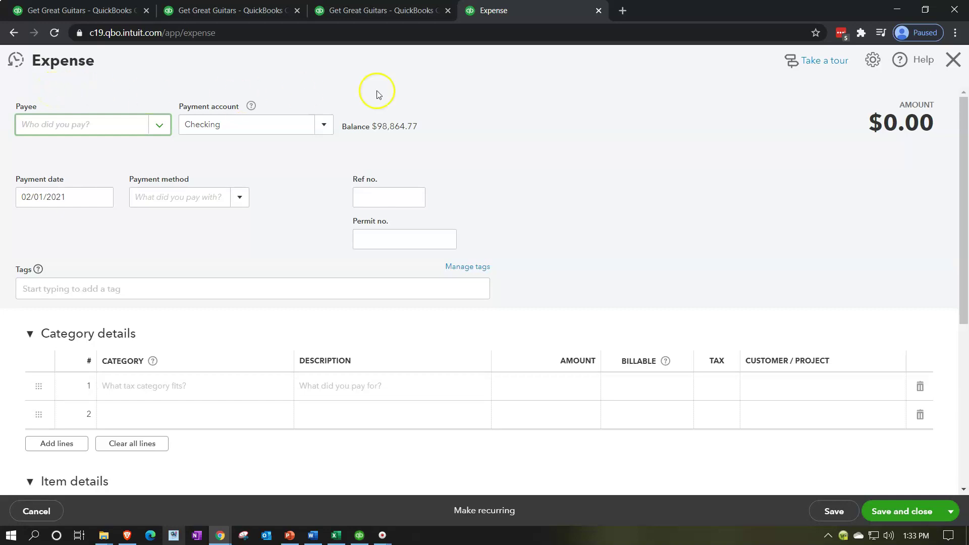
click(948, 65)
click(941, 70)
Step: Create a new check to Chase Vendor, prefilled with the values from this vendor's last check
click(80, 129)
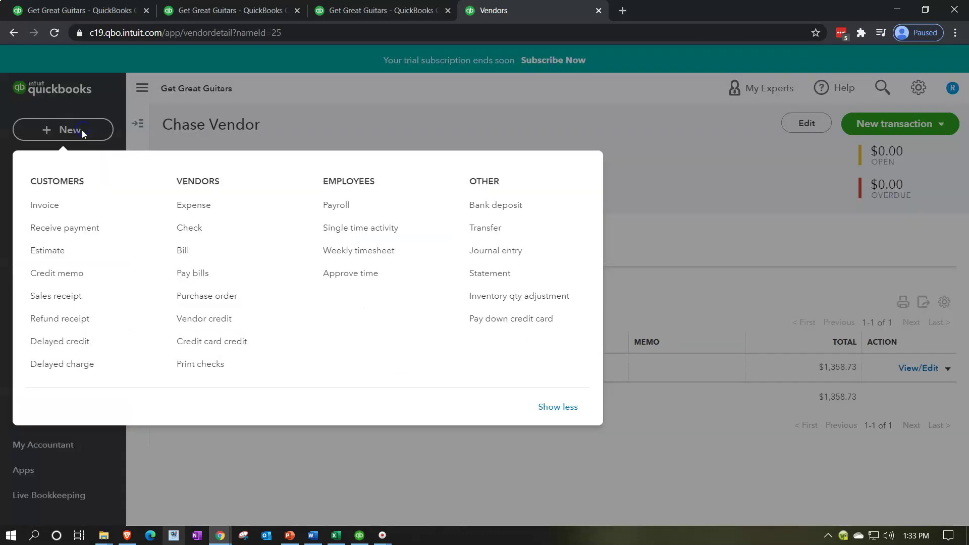
click(187, 233)
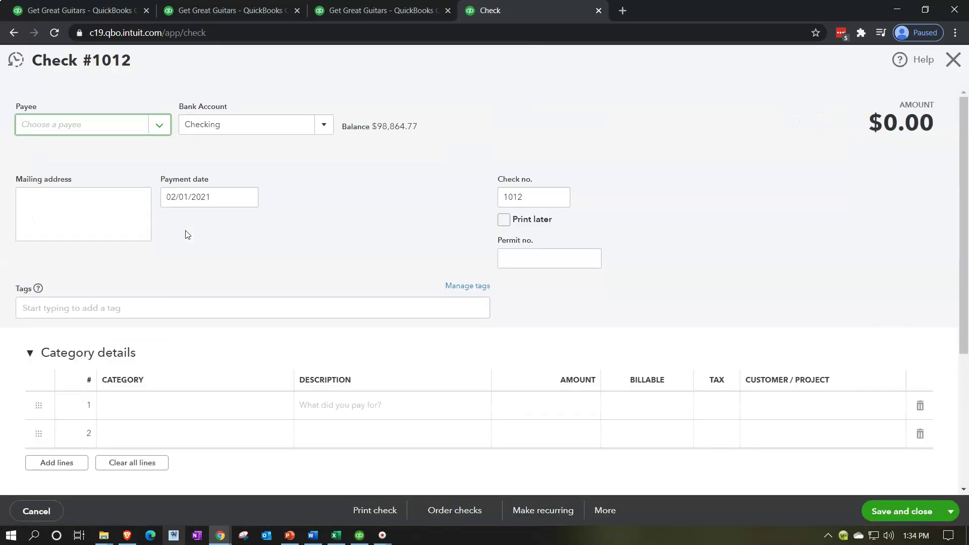
click(143, 194)
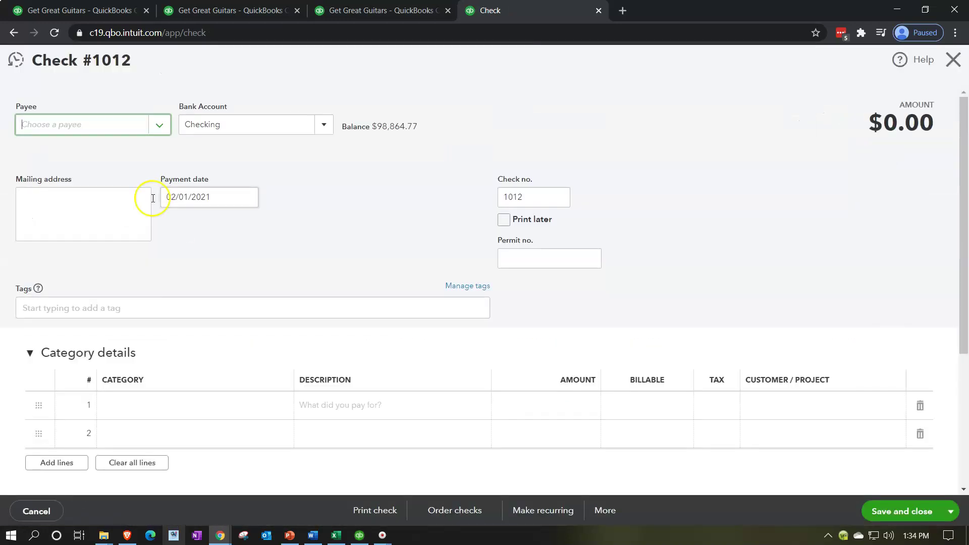
text(Cha)
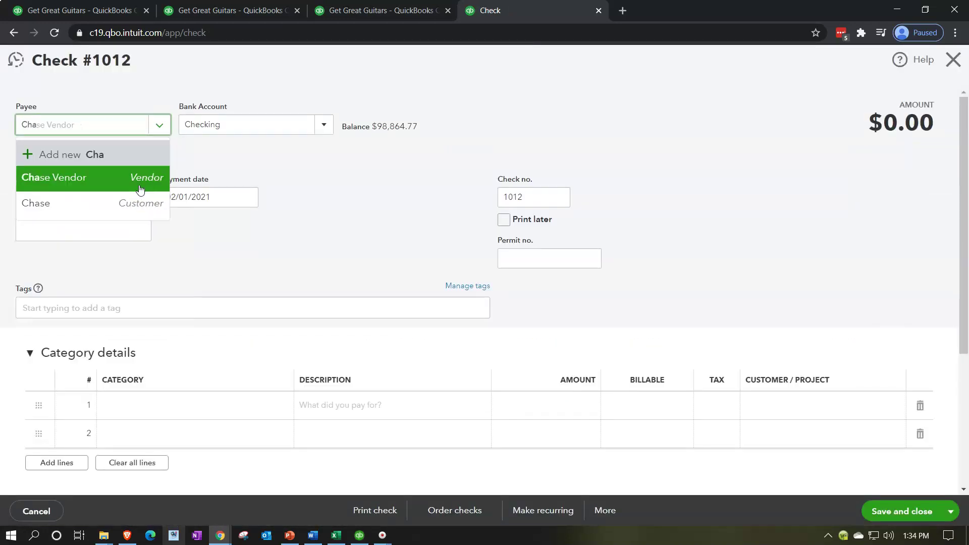
key(Down)
key(Down)
key(Up)
key(Return)
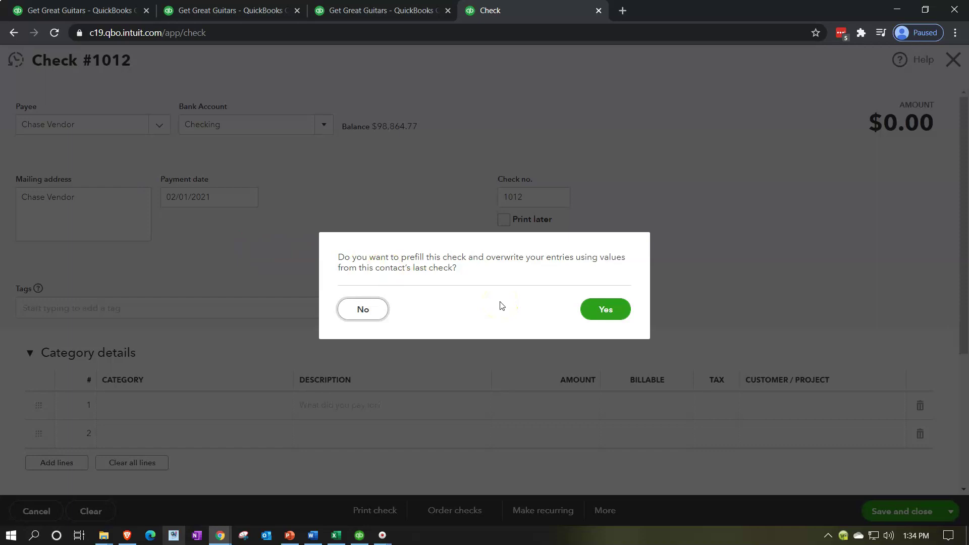
click(594, 310)
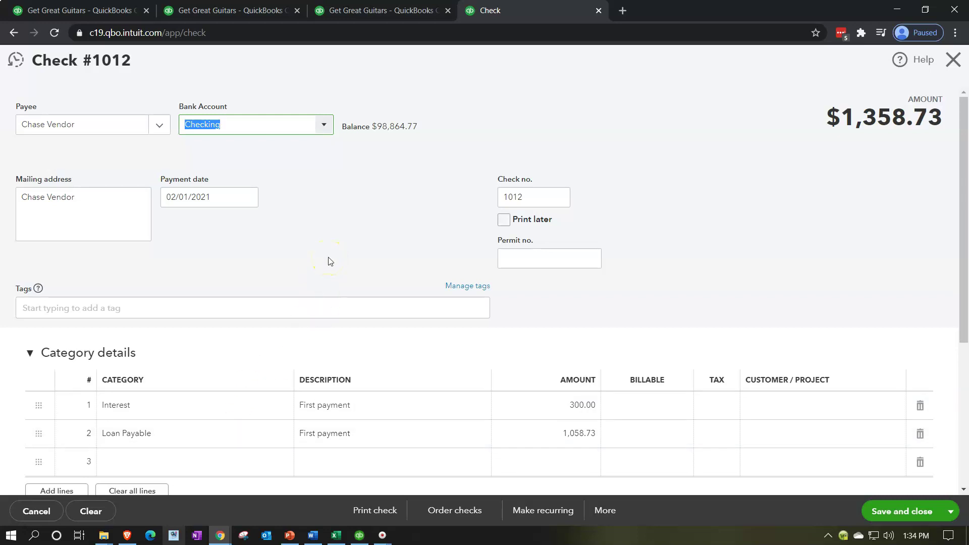
Step: Set the check's payment date to 02/28/2021
key(Tab)
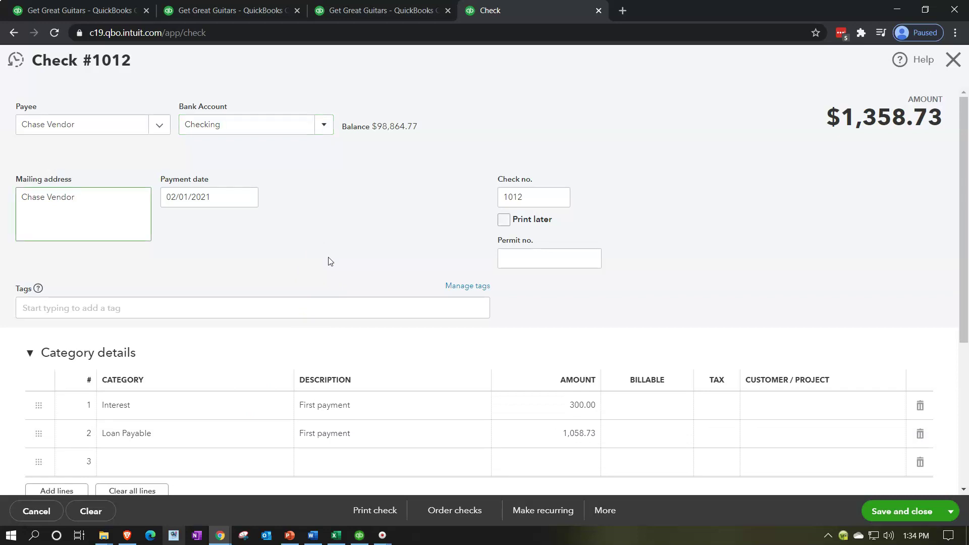
key(Tab)
text(+)
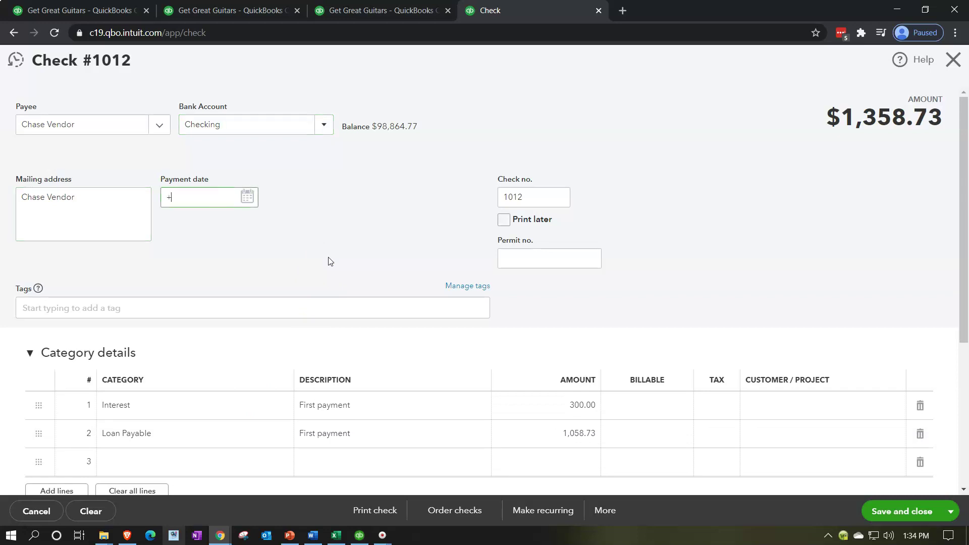
text(7)
click(247, 196)
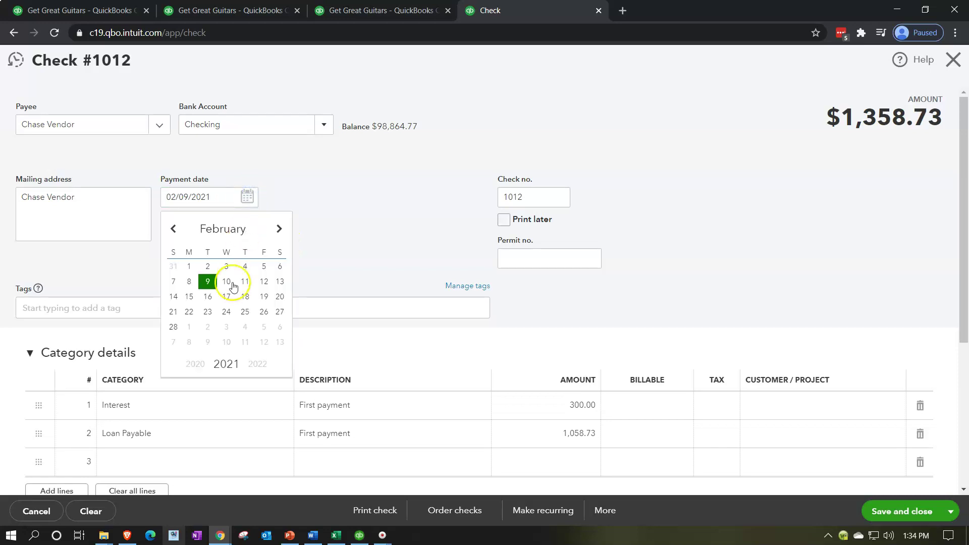
click(175, 328)
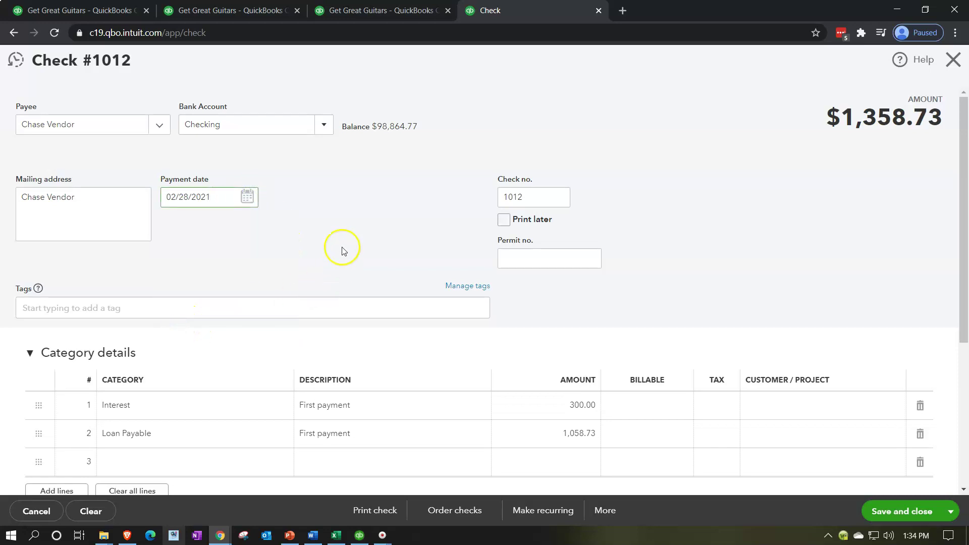
key(Tab)
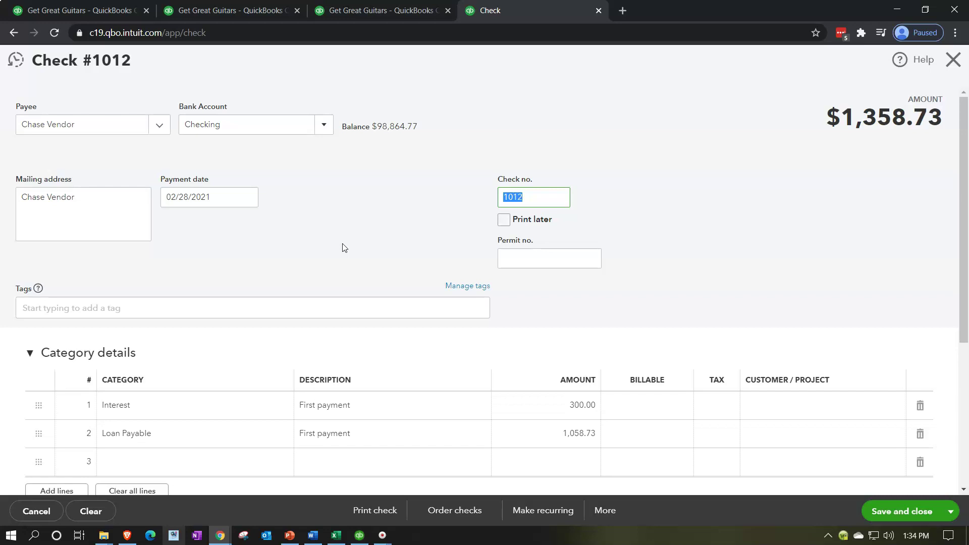
key(Tab)
key(Tab)
key(Tab)
Step: Look up payment 2's interest in the Excel table and set the check's Interest line amount to 295.59
scroll(342, 247, down, 1)
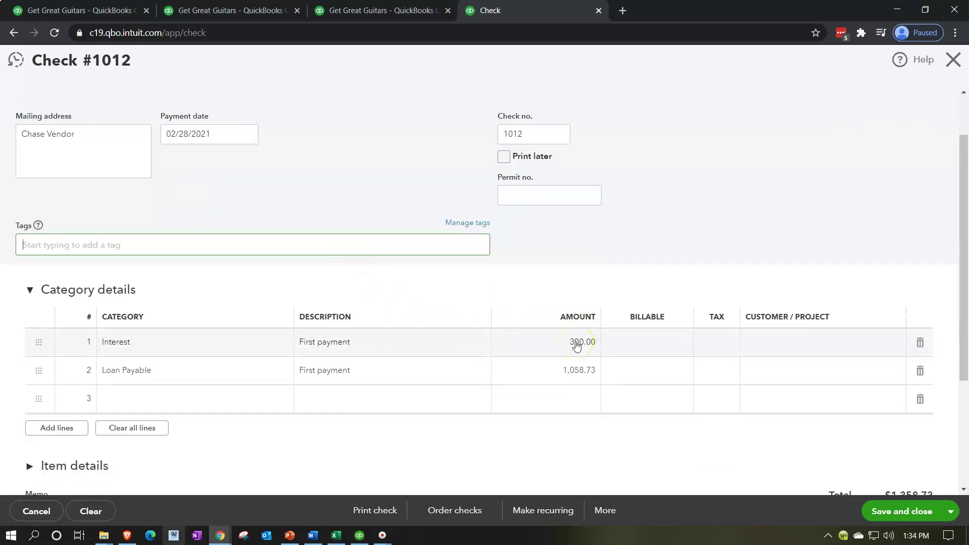
click(335, 535)
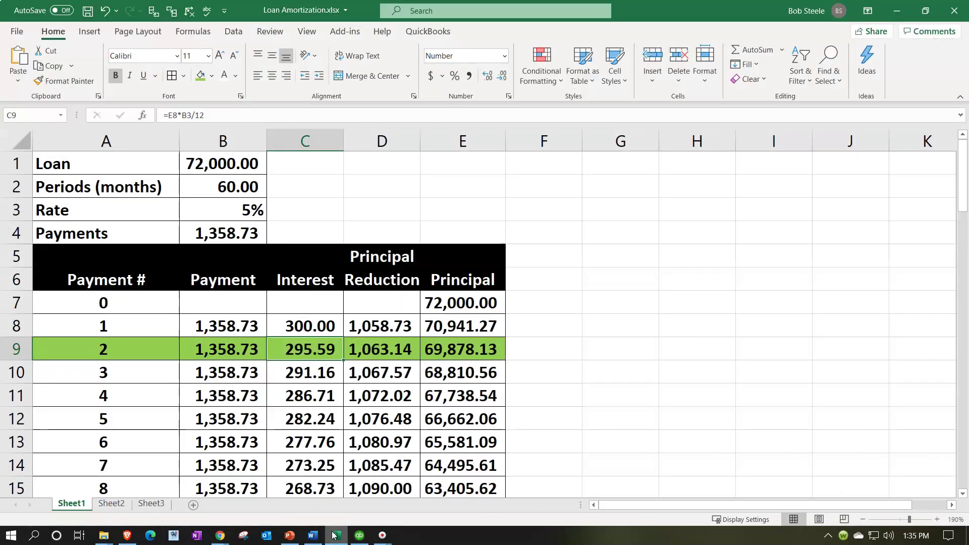
click(333, 534)
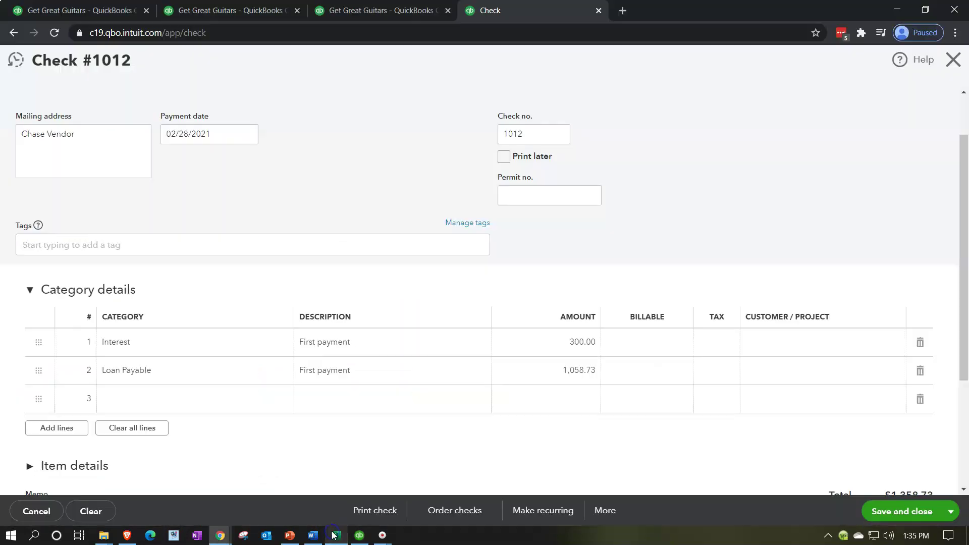
click(567, 343)
text(295.59)
key(Tab)
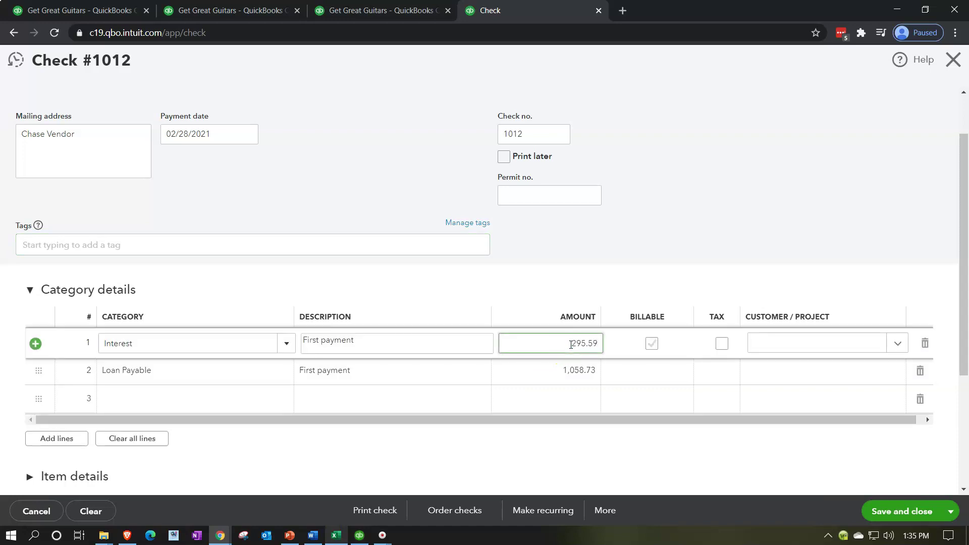
Step: Look up payment 2's principal reduction in Excel cell D9 and set the check's Loan Payable amount to 1,063.14
click(337, 535)
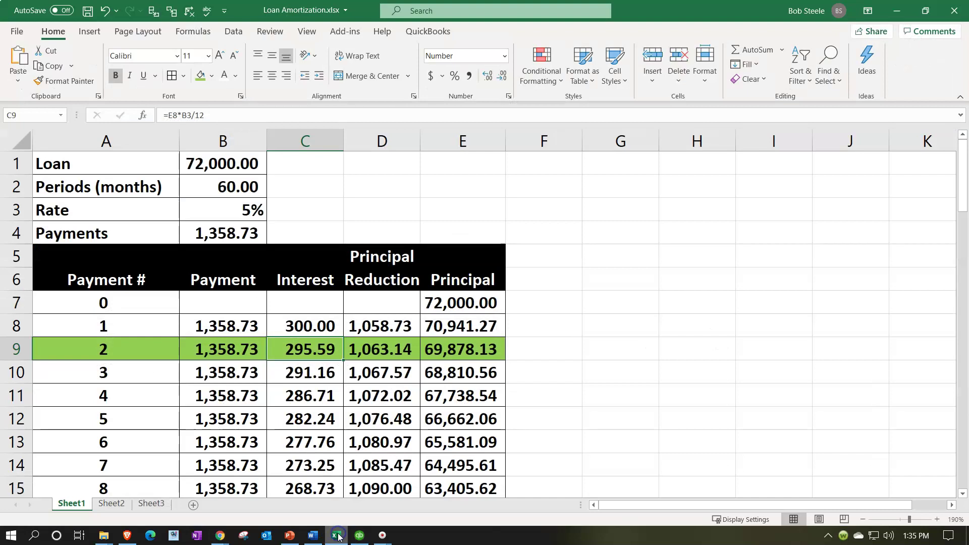
click(376, 343)
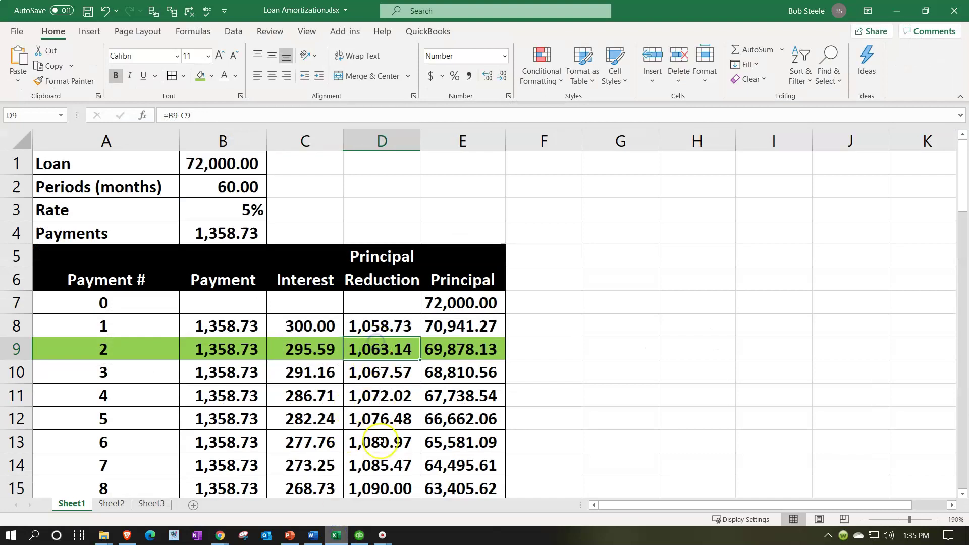
click(336, 535)
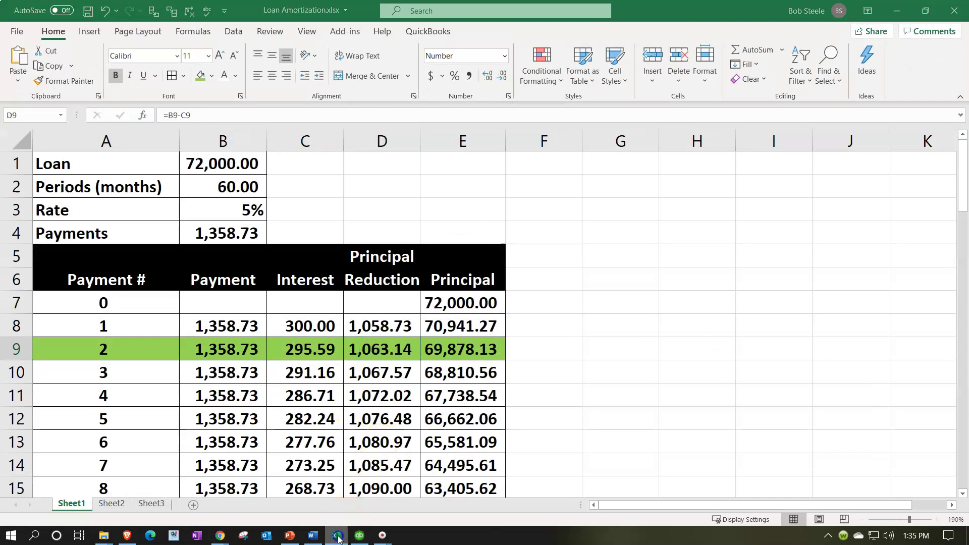
click(564, 372)
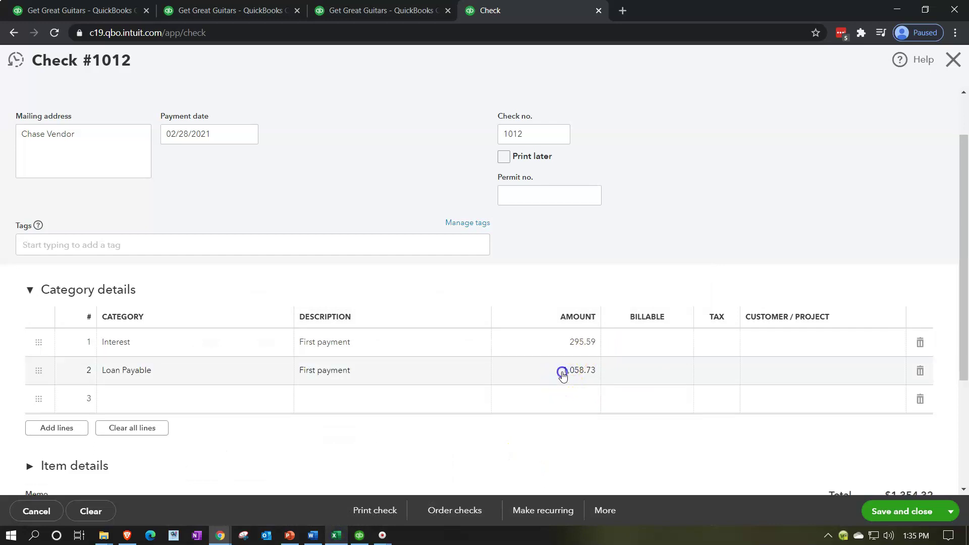
text(1,0)
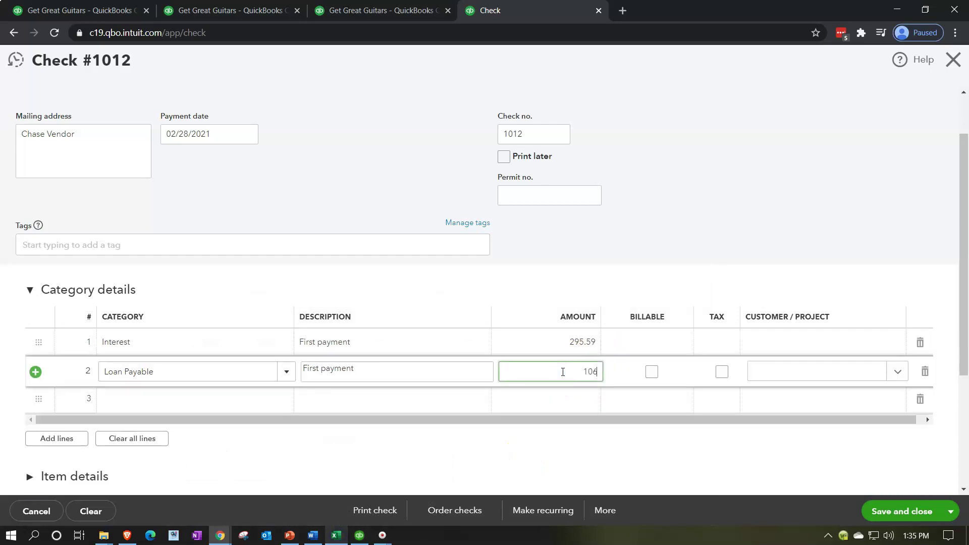
text(63.14)
key(Tab)
Step: Compare the check's total with the payment 2 amount in cell B9 of the Excel amortization table
scroll(638, 404, down, 1)
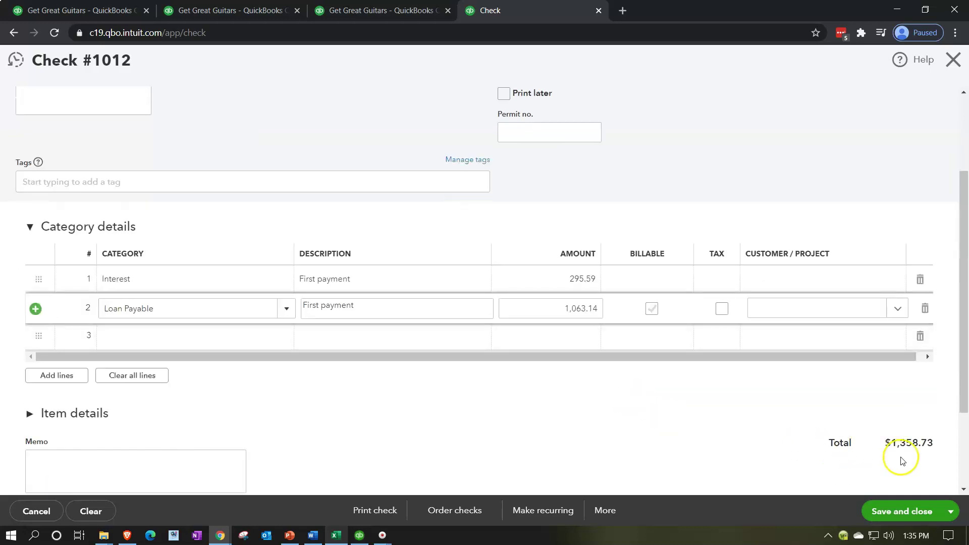
click(337, 535)
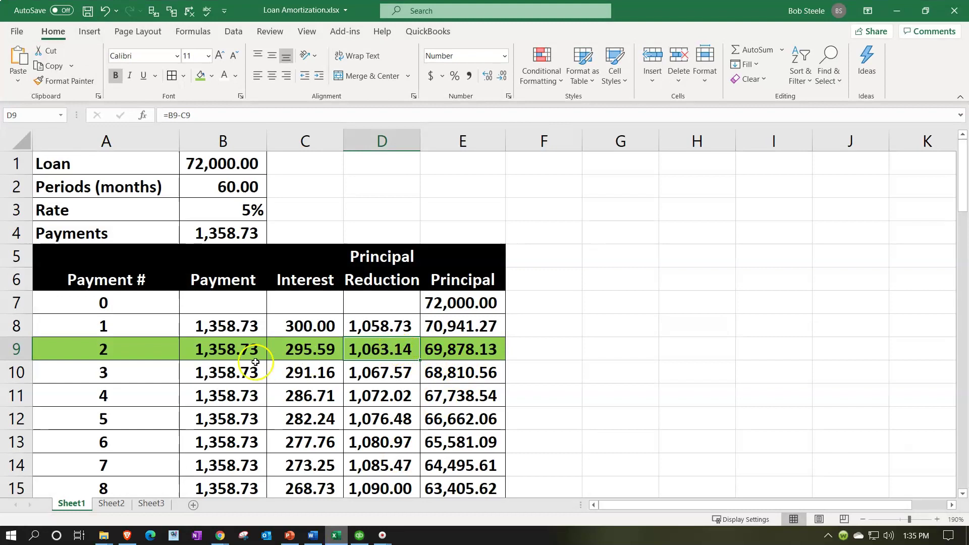
click(220, 353)
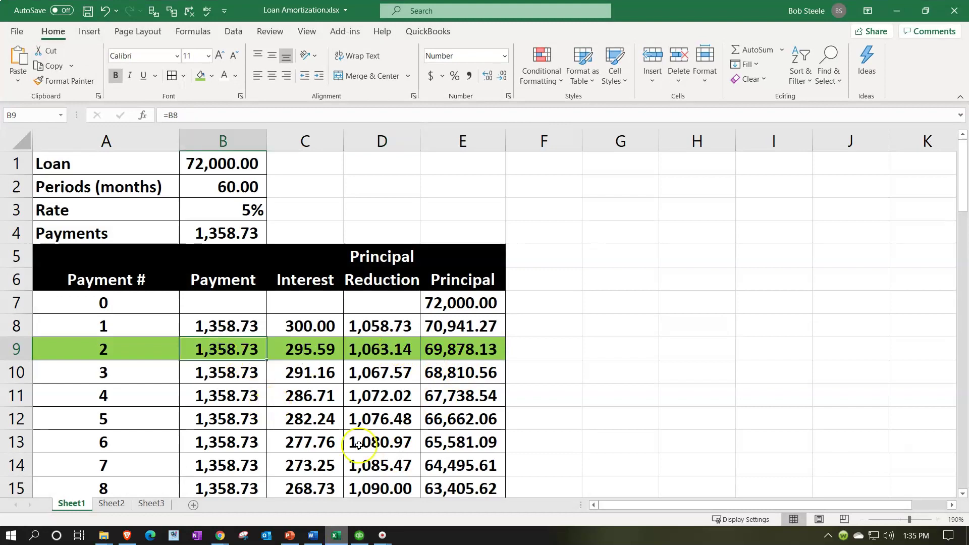
Step: Return to the check in QuickBooks and review its total amount against the Interest and Loan Payable lines
click(341, 536)
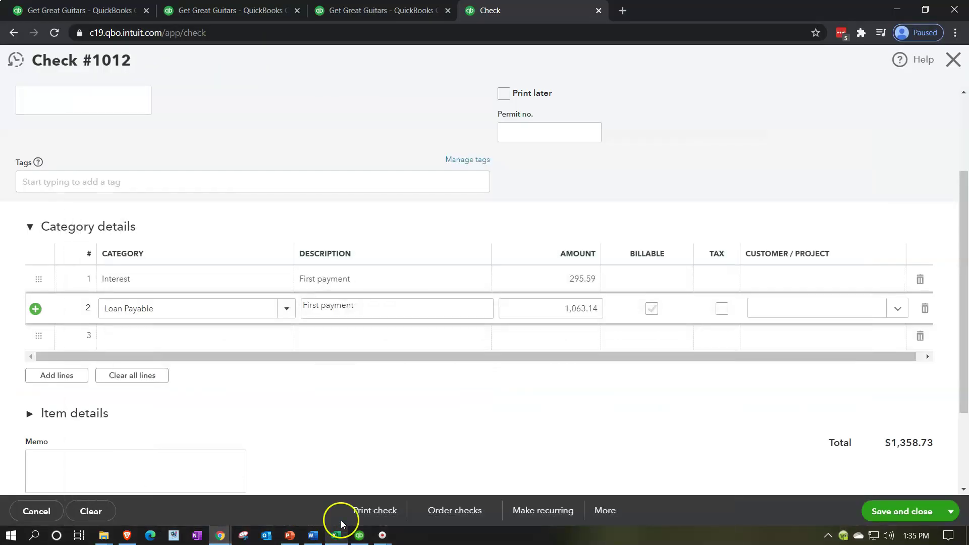
scroll(445, 423, up, 3)
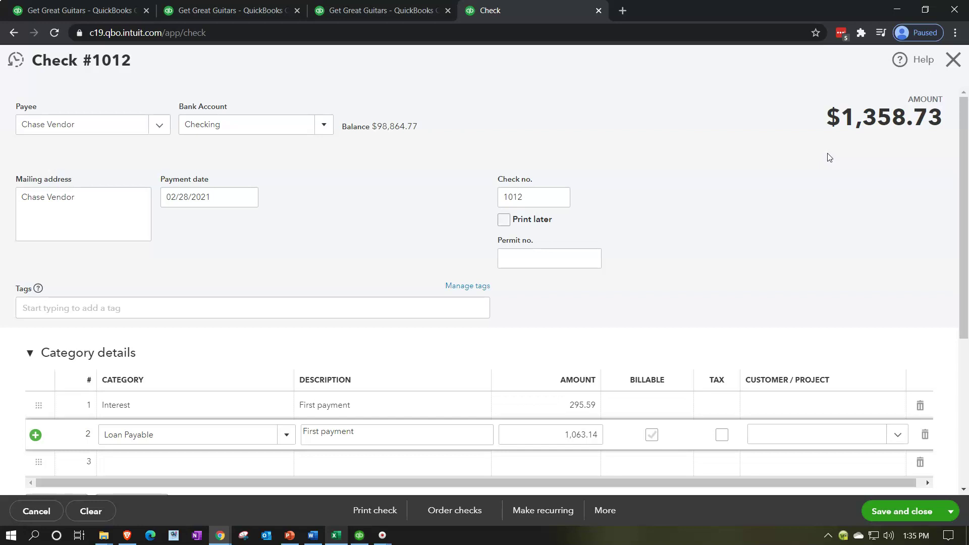
scroll(829, 157, down, 3)
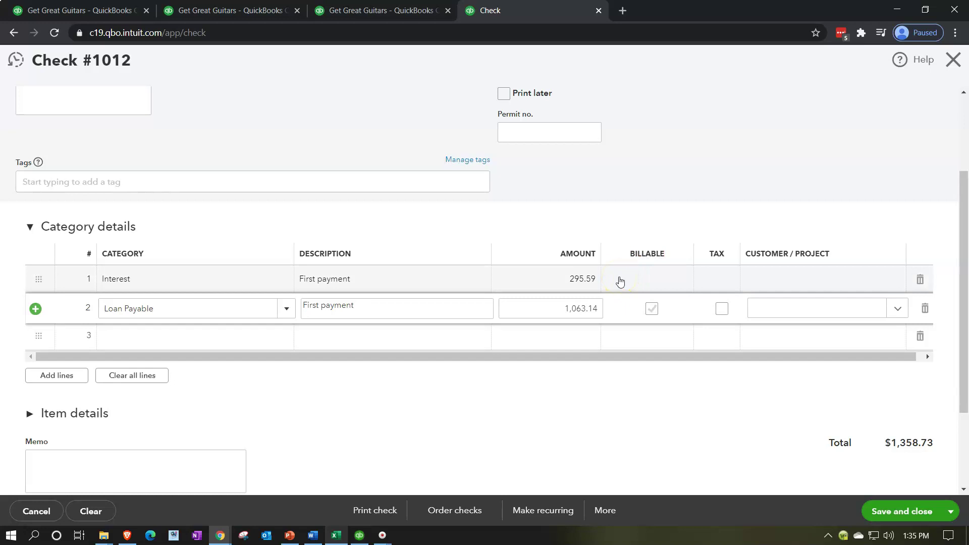
click(601, 314)
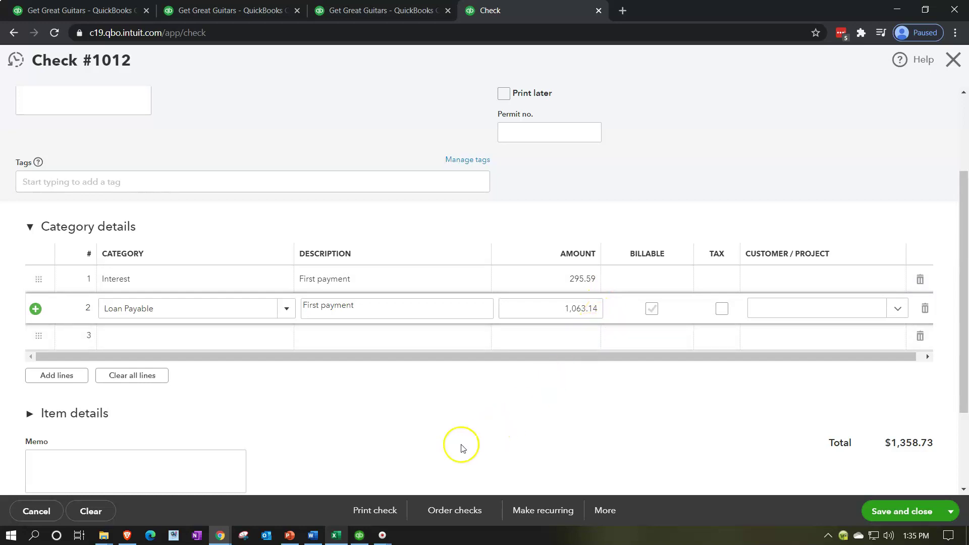
Step: Look up the remaining principal after payment 2 in cell E9 of the Excel table and return to the check
click(336, 535)
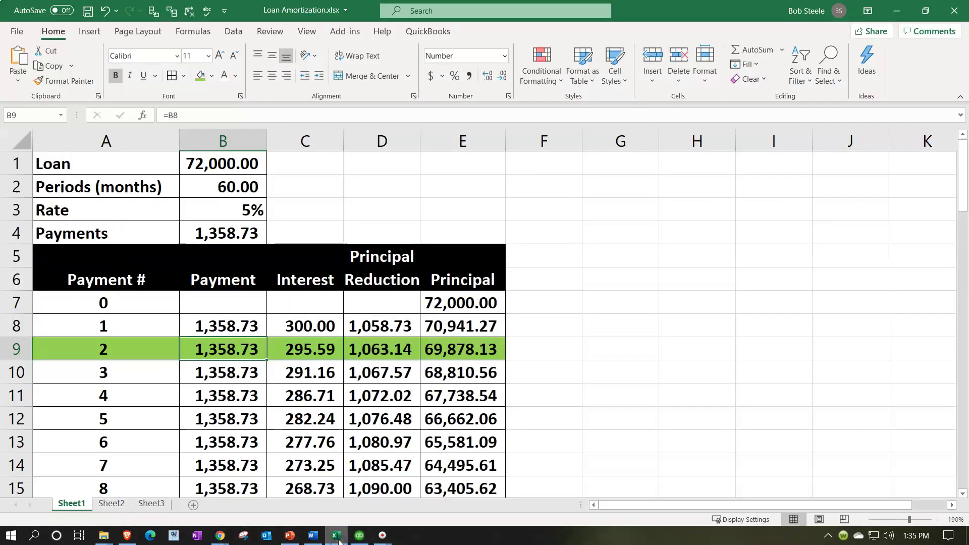
click(469, 347)
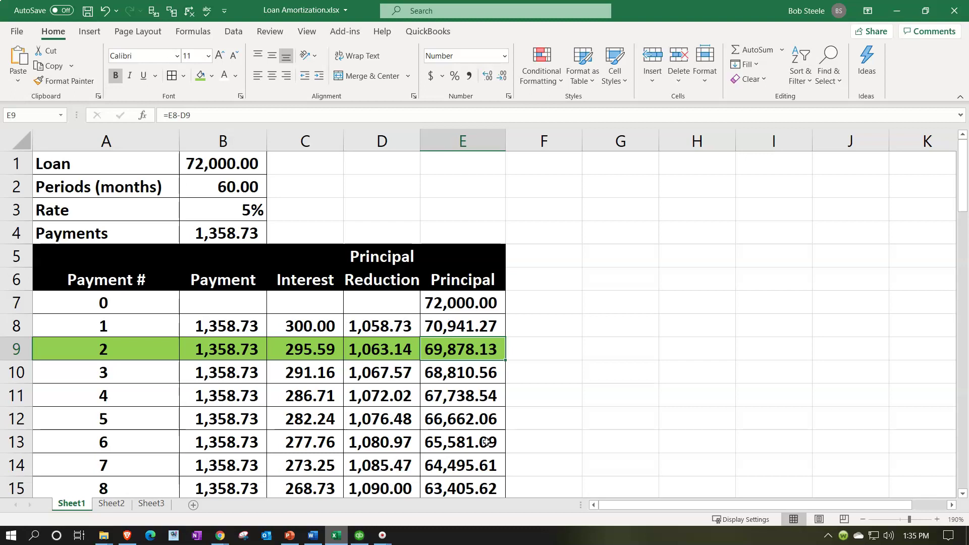
key(Right)
click(339, 539)
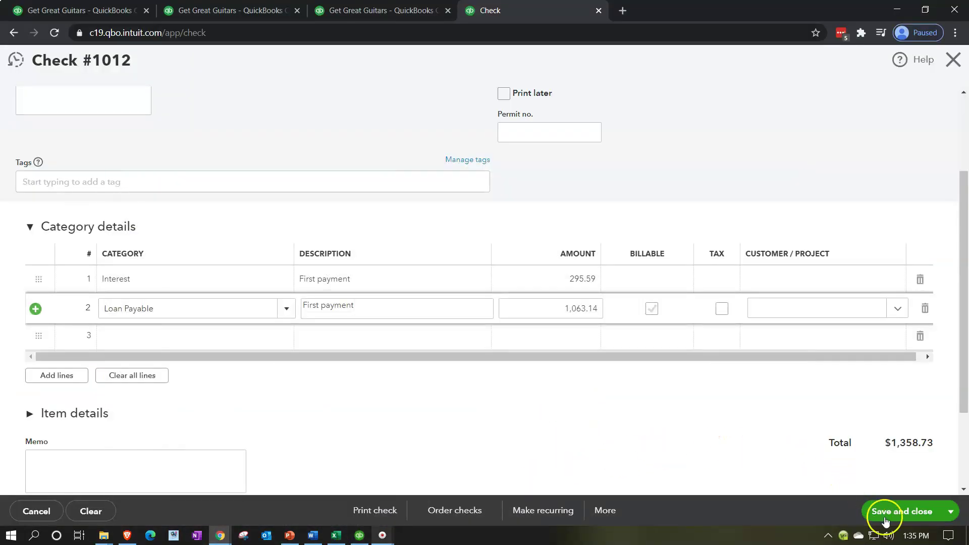
Step: Save and close the second loan payment check, and move the Vendors browser tab to second place
click(890, 525)
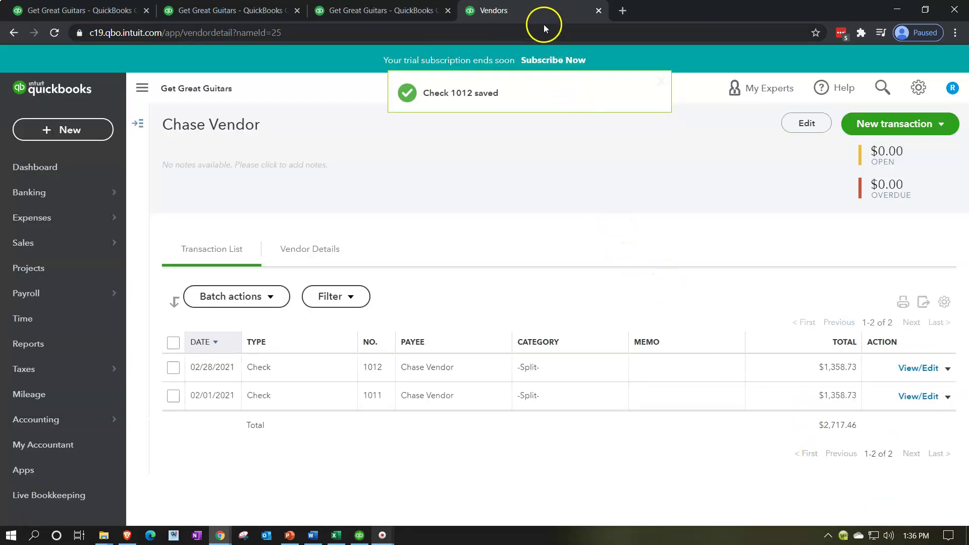
drag(550, 8, 232, 15)
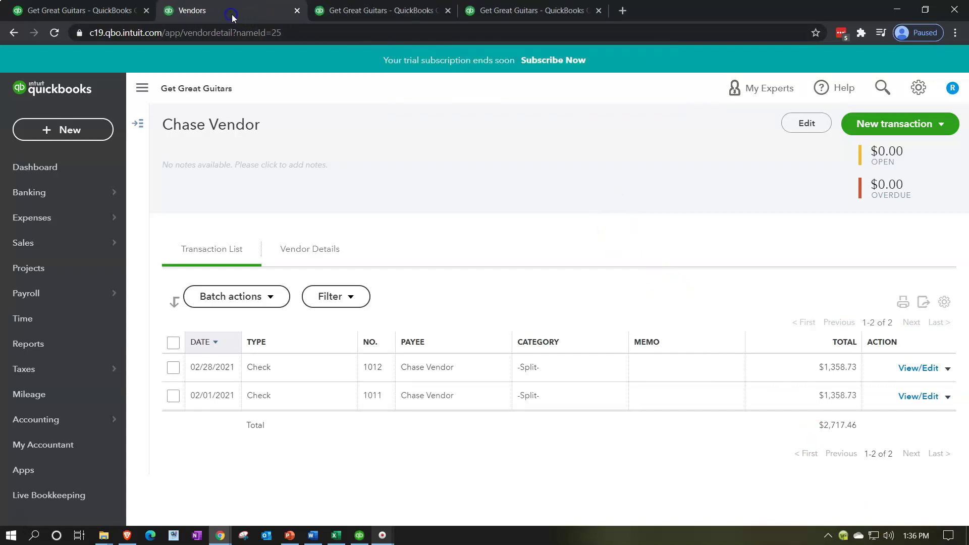
Step: Rerun the Balance Sheet report for 01/01/2021 to 12/31/2021 and enlarge the page view
click(339, 16)
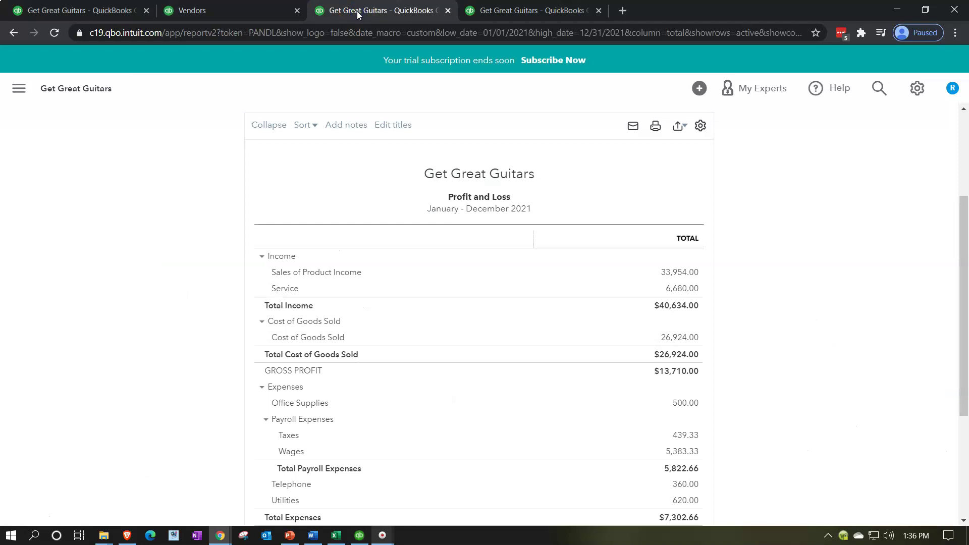
click(520, 11)
scroll(457, 185, up, 10)
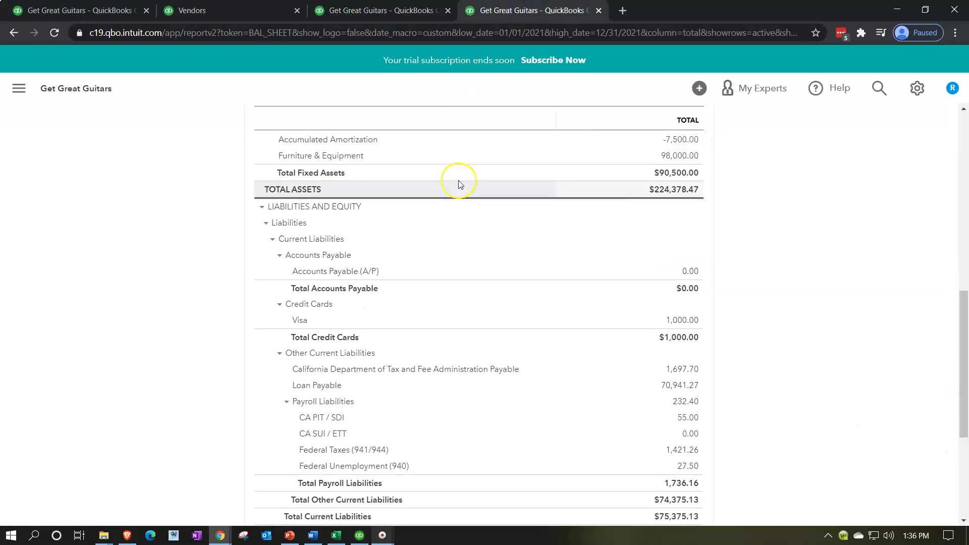
click(599, 229)
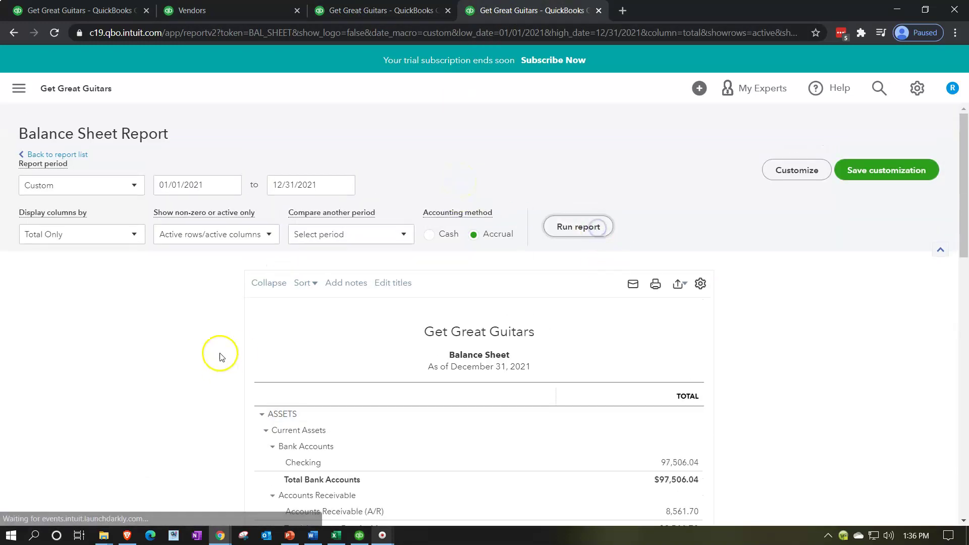
scroll(202, 349, down, 3)
key(ctrl+plus)
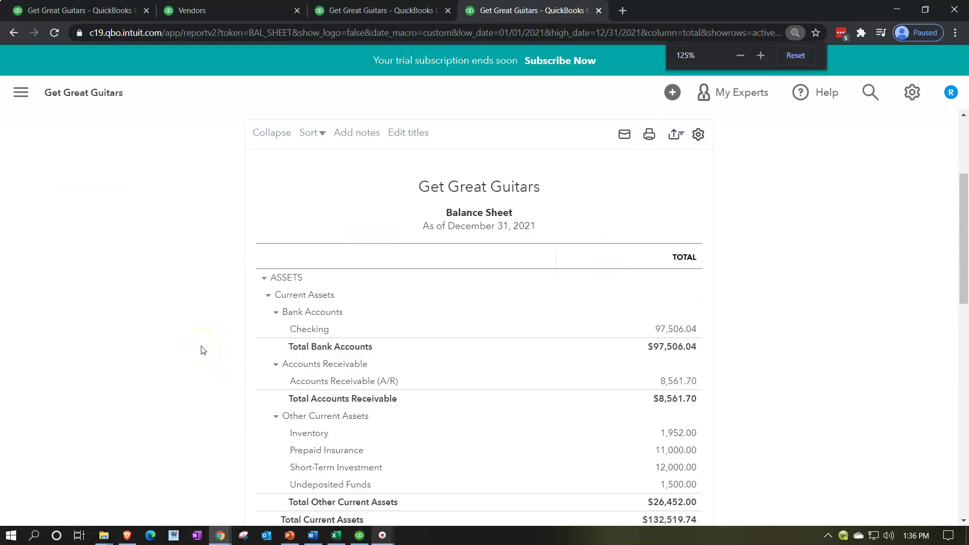
Step: Open the Checking account's transaction detail, examine the Chase Vendor checks with their amounts and balances, and return to the Balance Sheet
click(692, 311)
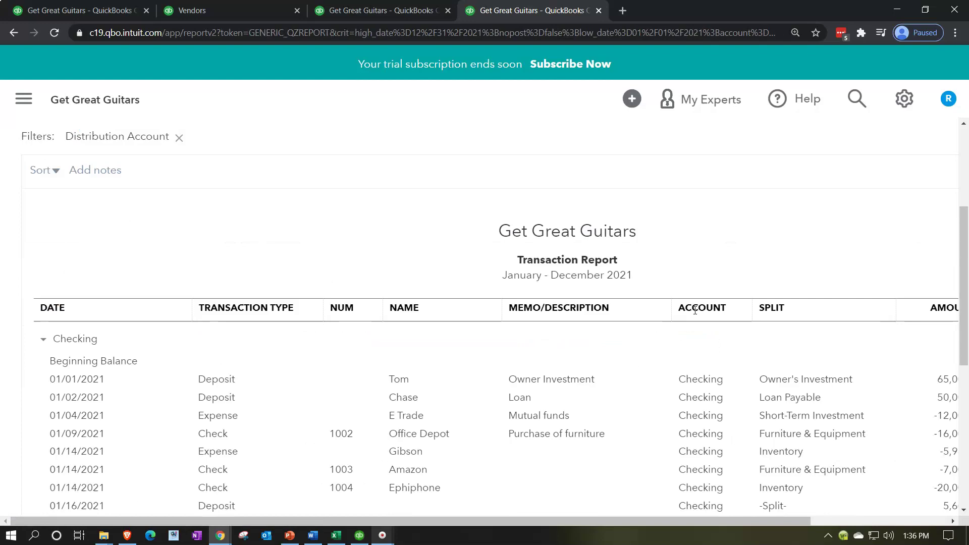
scroll(695, 310, down, 6)
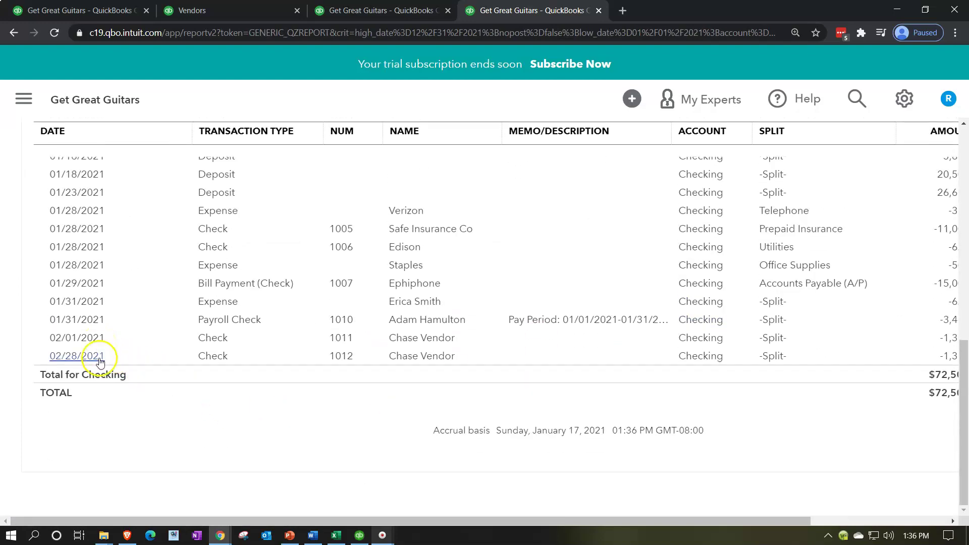
drag(625, 522, 743, 510)
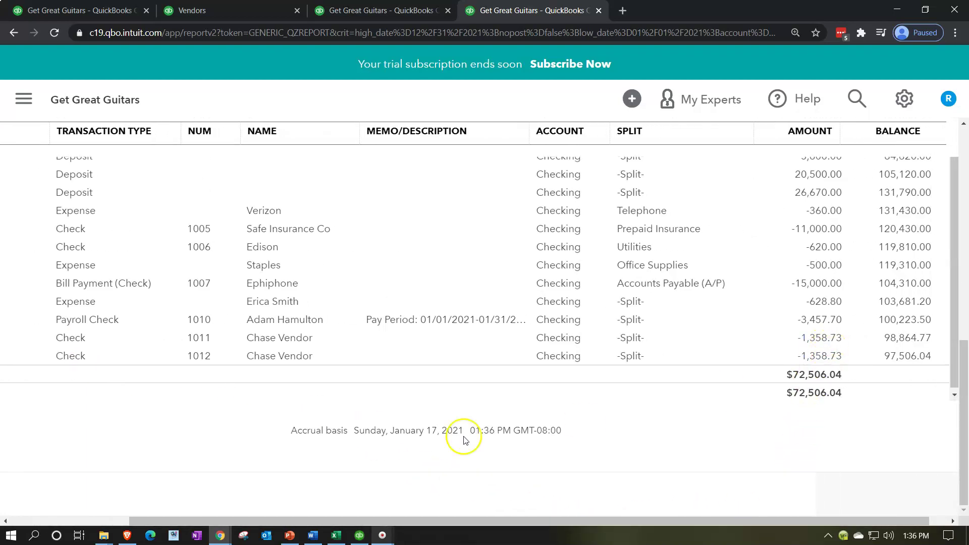
scroll(238, 403, up, 15)
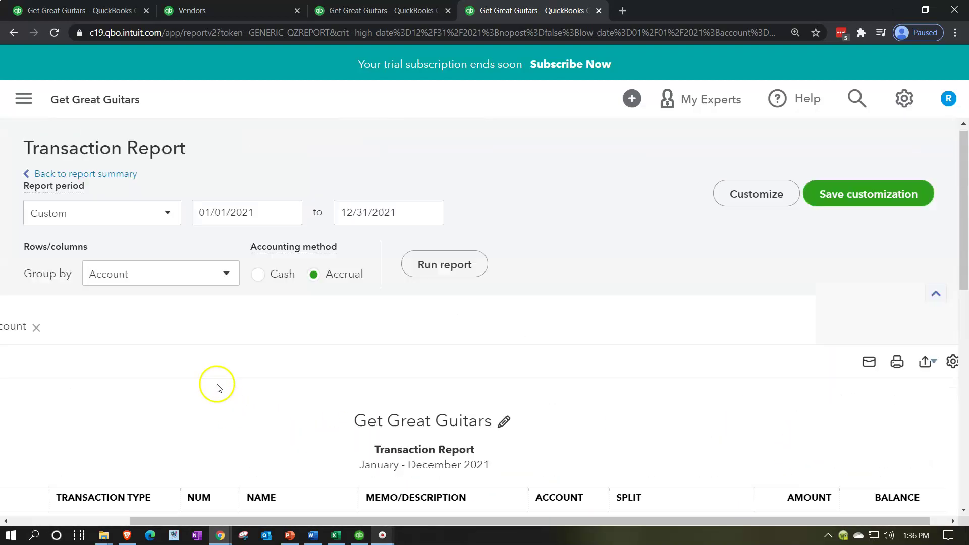
click(104, 181)
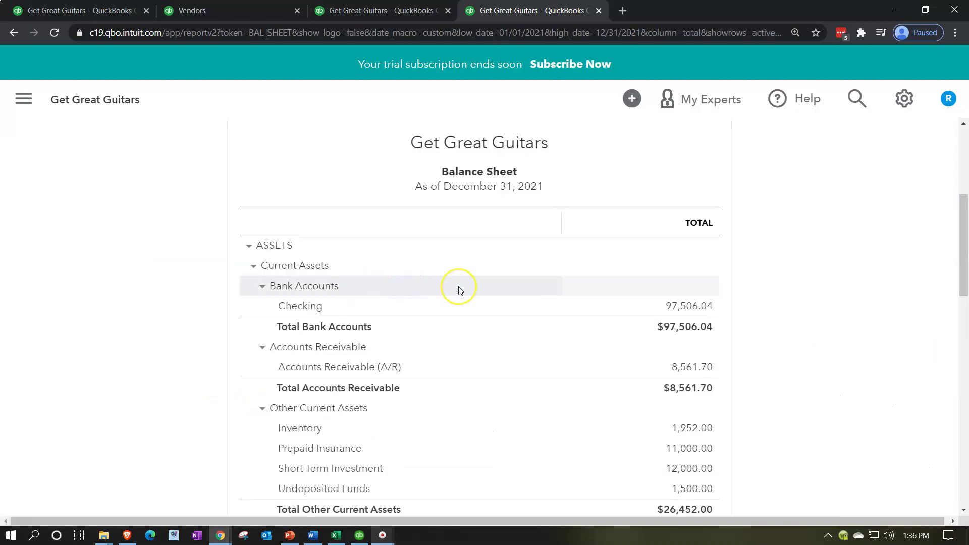
Step: Compare the Loan Payable balance on the Balance Sheet with the payment 2 principal in Excel cell E9
scroll(460, 288, down, 2)
scroll(460, 290, down, 8)
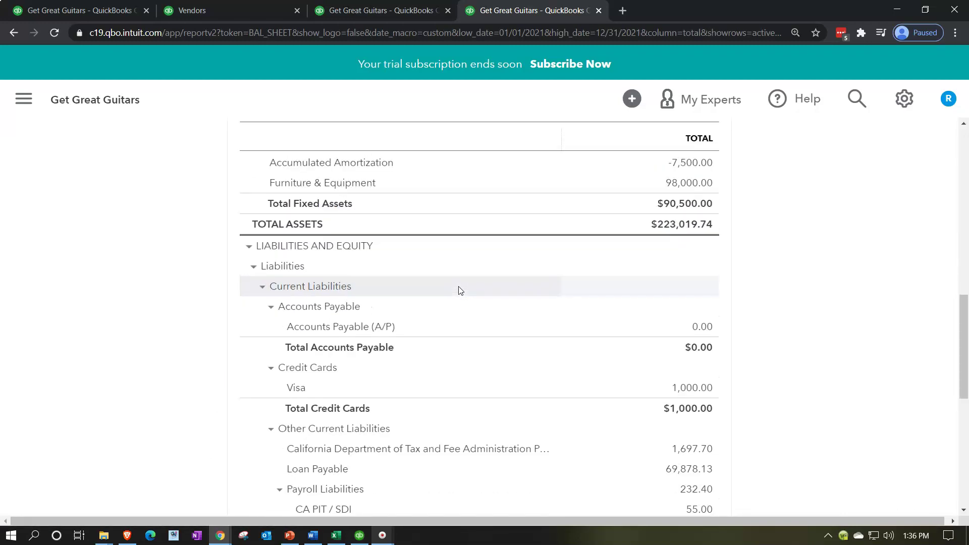
scroll(460, 290, down, 1)
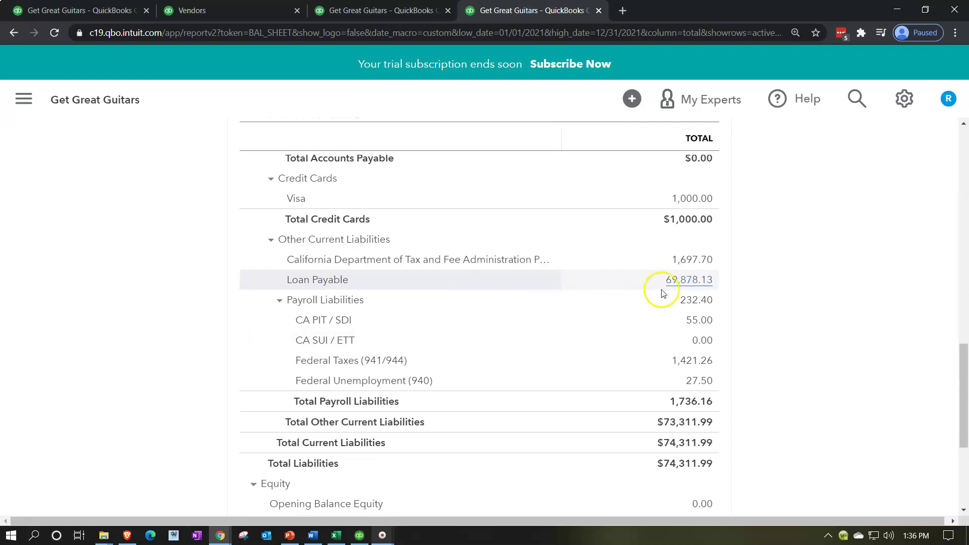
click(336, 536)
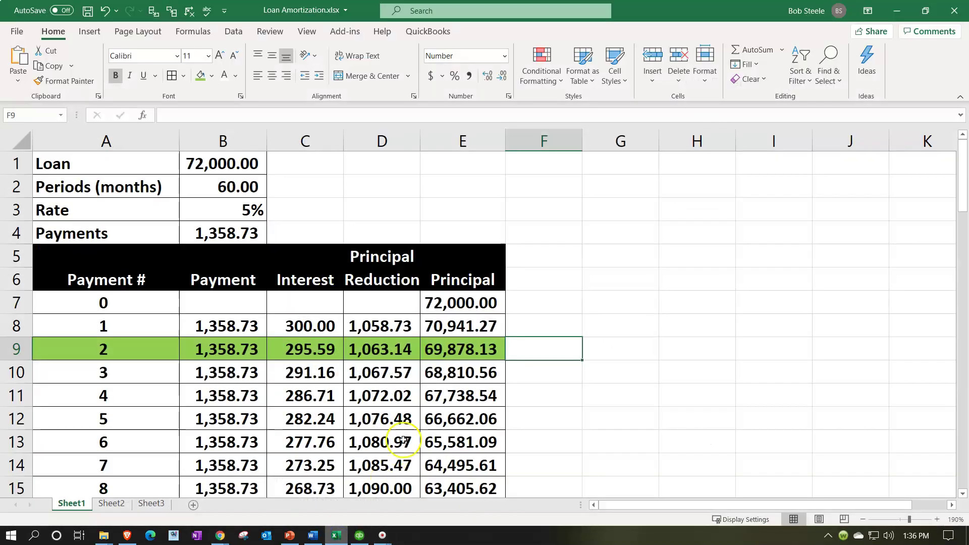
click(464, 349)
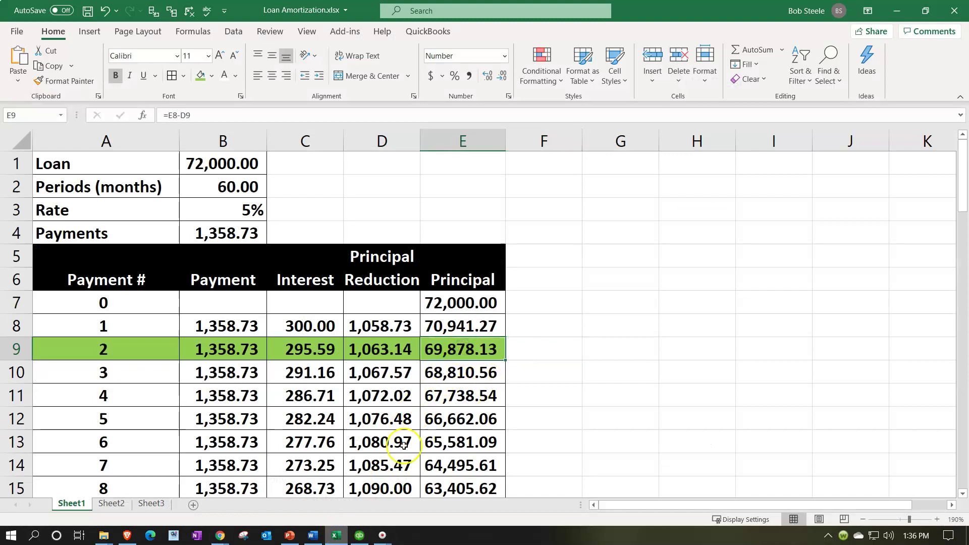
Step: Open the Loan Payable transaction detail in QuickBooks, examine the principal reductions from both checks, and return to the Balance Sheet
click(338, 536)
click(683, 279)
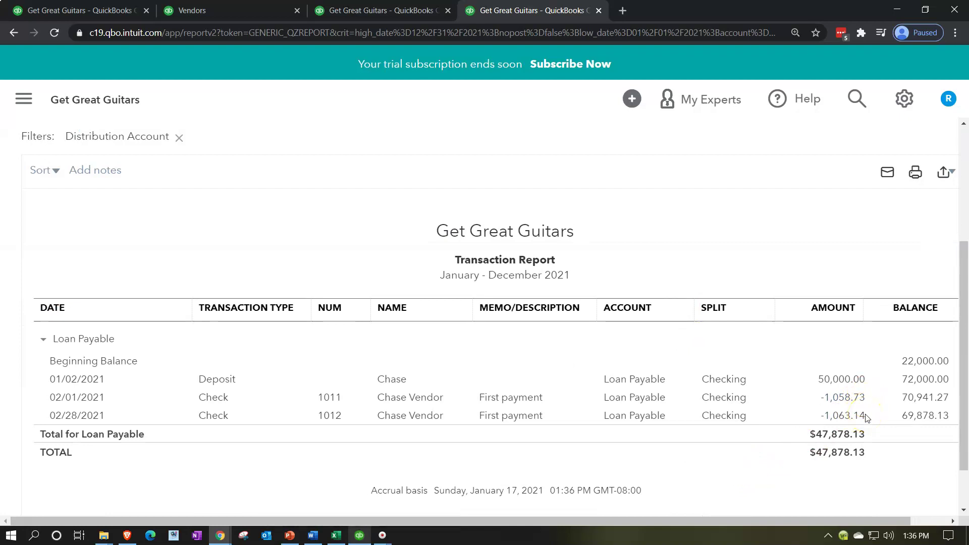
scroll(143, 474, up, 4)
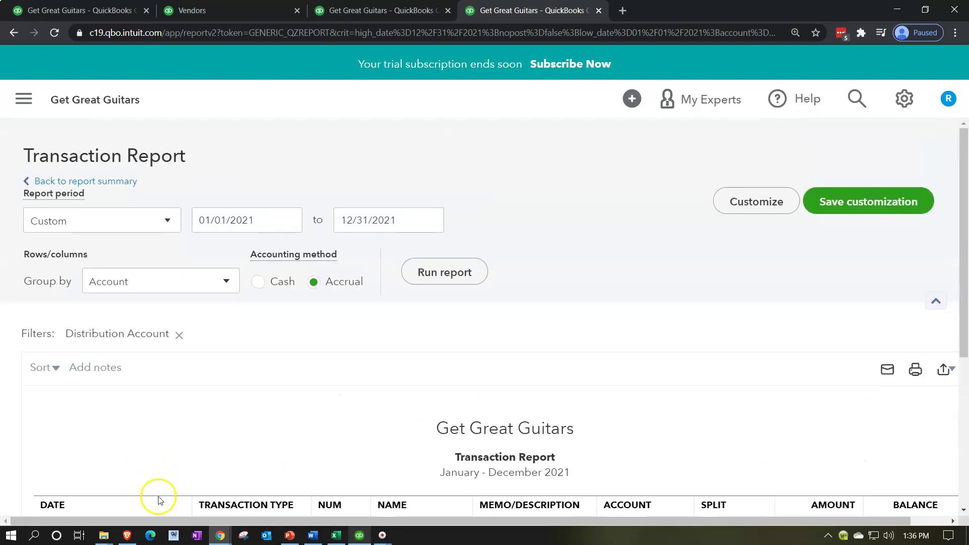
click(121, 182)
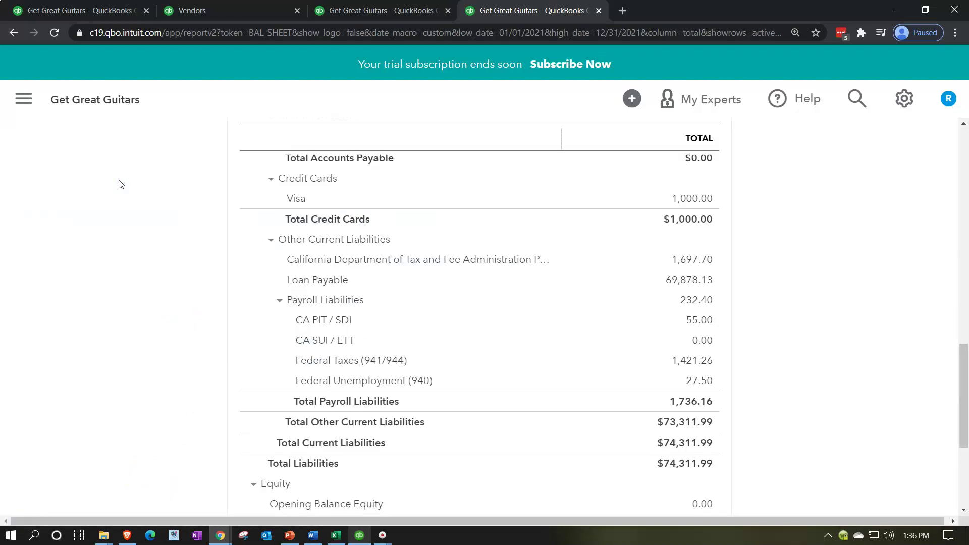
Step: Rerun the Profit and Loss report for 2021 and find the Interest line under Other Expenses
click(372, 14)
scroll(238, 297, up, 4)
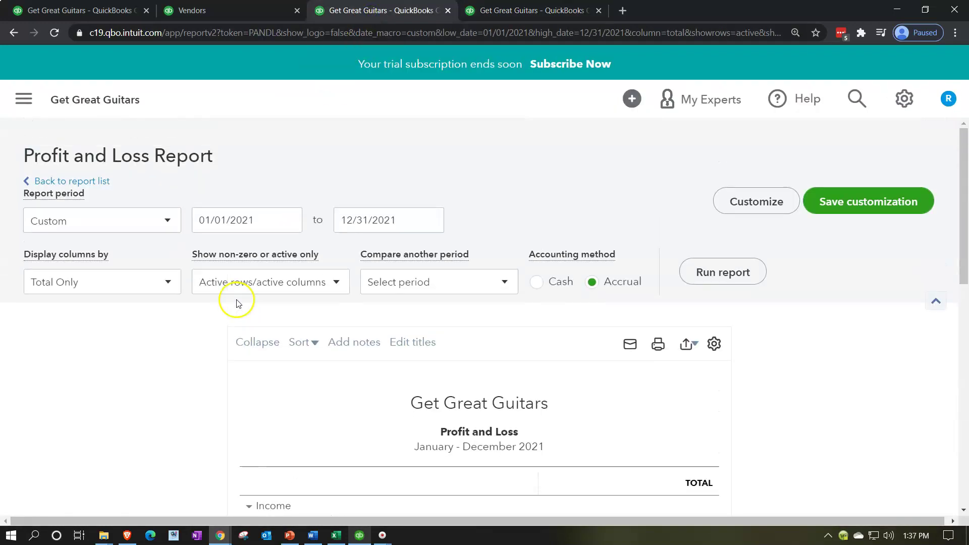
click(692, 273)
scroll(210, 381, down, 4)
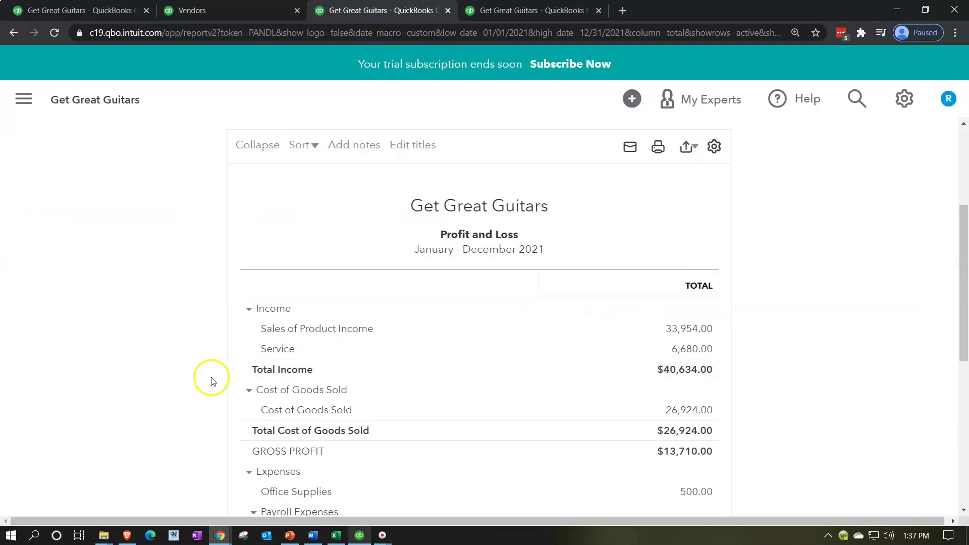
scroll(209, 380, down, 6)
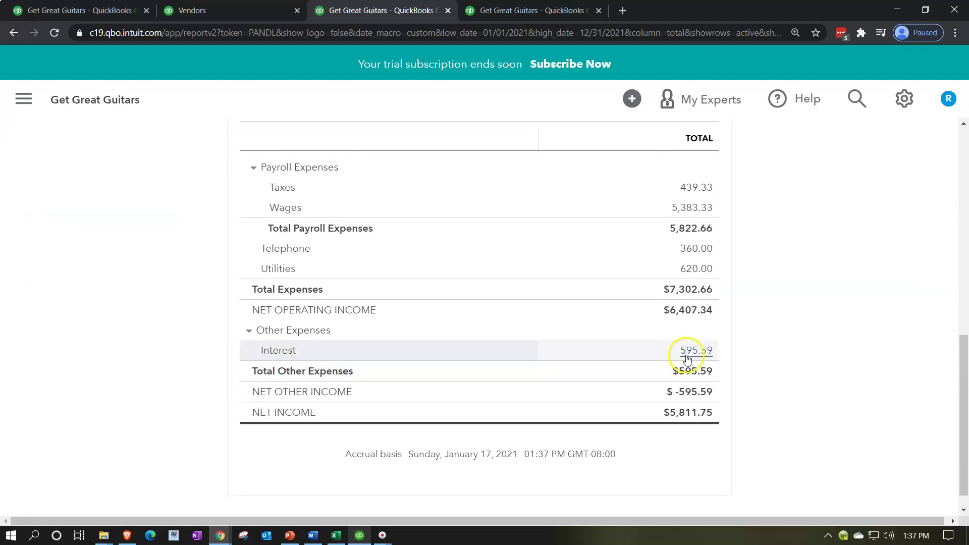
Step: Open the Interest transaction detail, examine both loan payment entries, and return to the Profit and Loss report
click(686, 357)
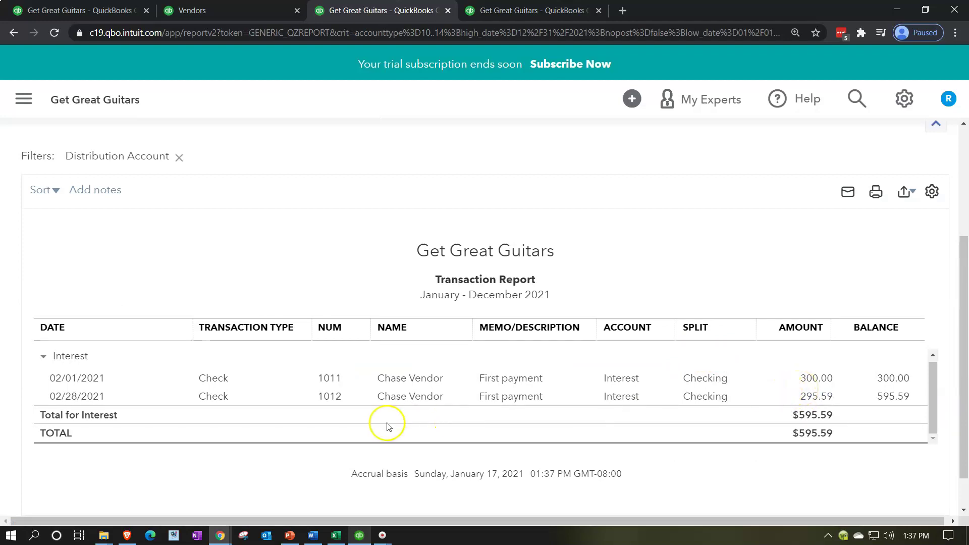
scroll(198, 336, up, 4)
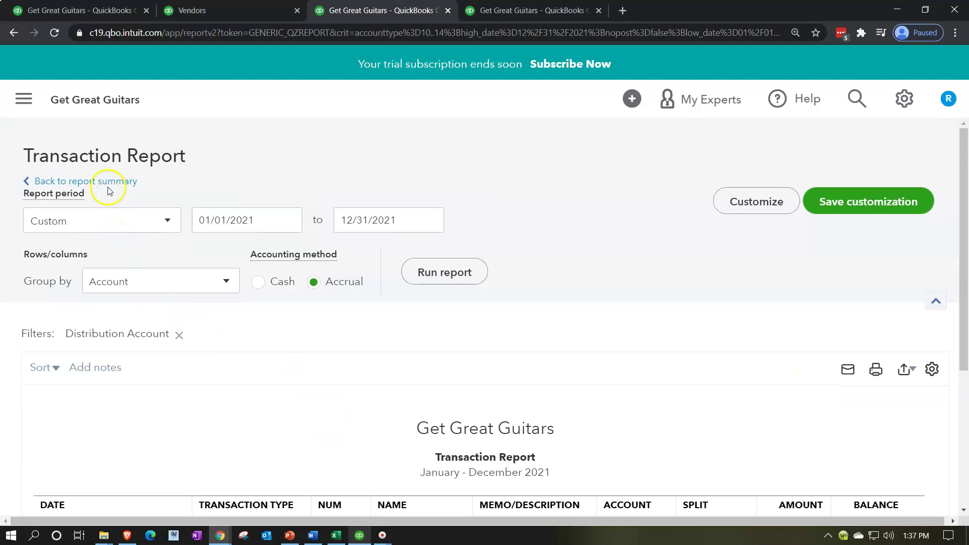
click(132, 180)
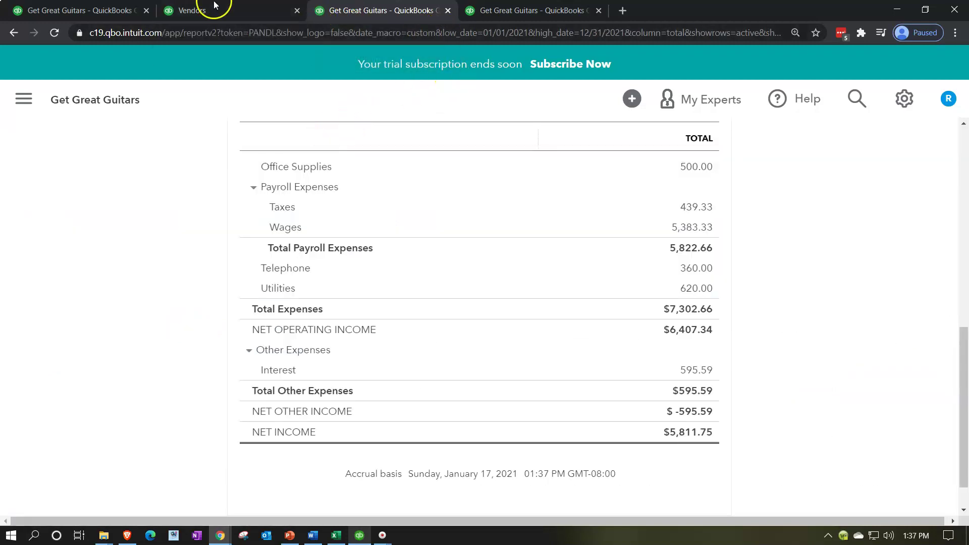
Step: Move the Vendors browser tab to last place and open the Trial Balance report in it by searching reports for "trial"
drag(232, 12, 505, 15)
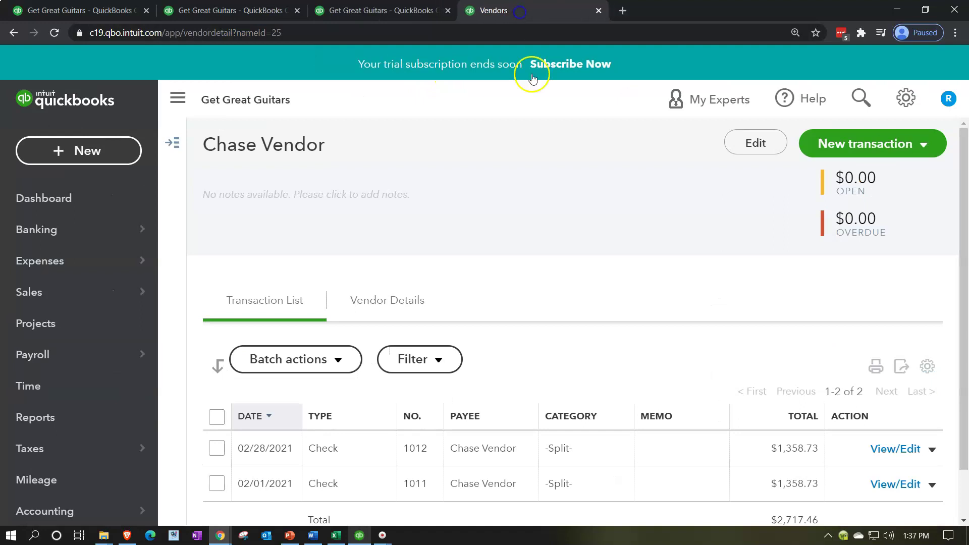
click(88, 418)
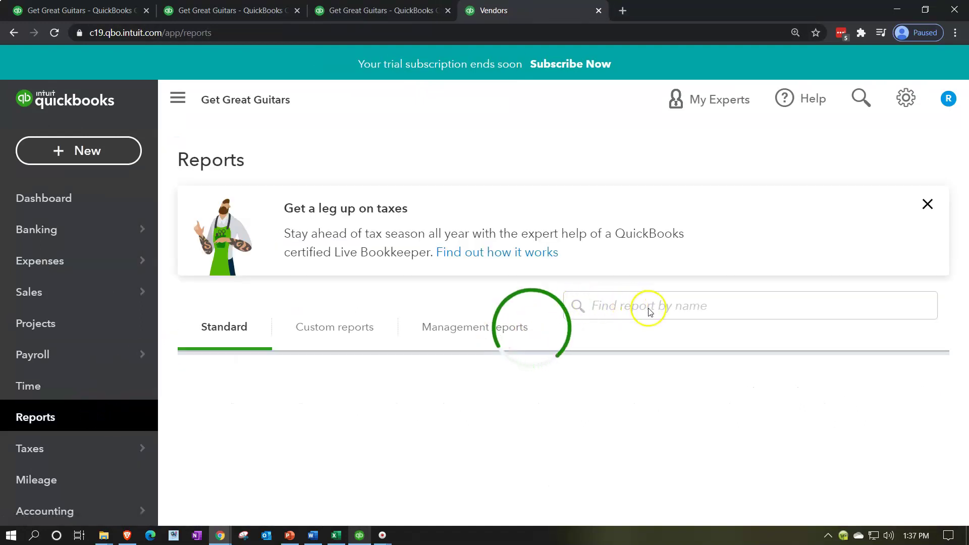
click(647, 309)
text(trial)
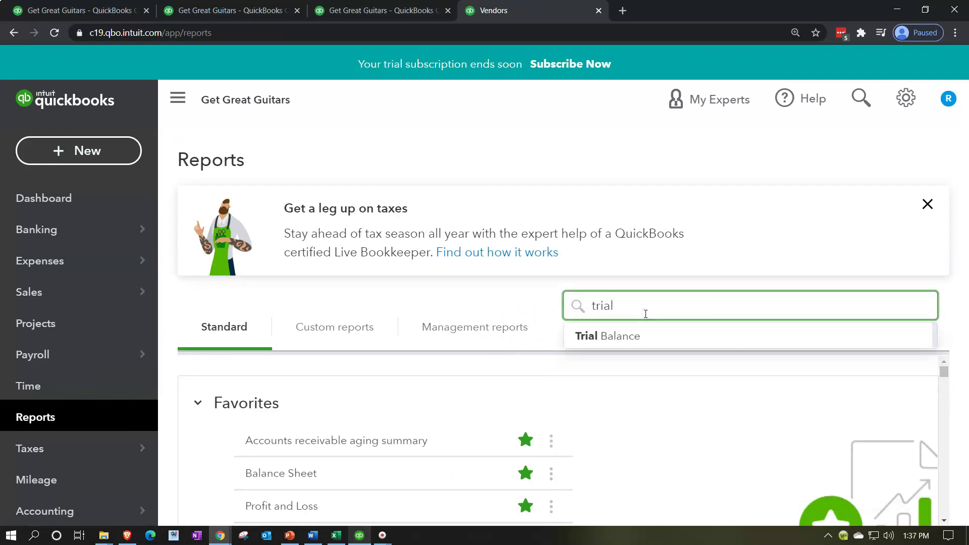
click(611, 336)
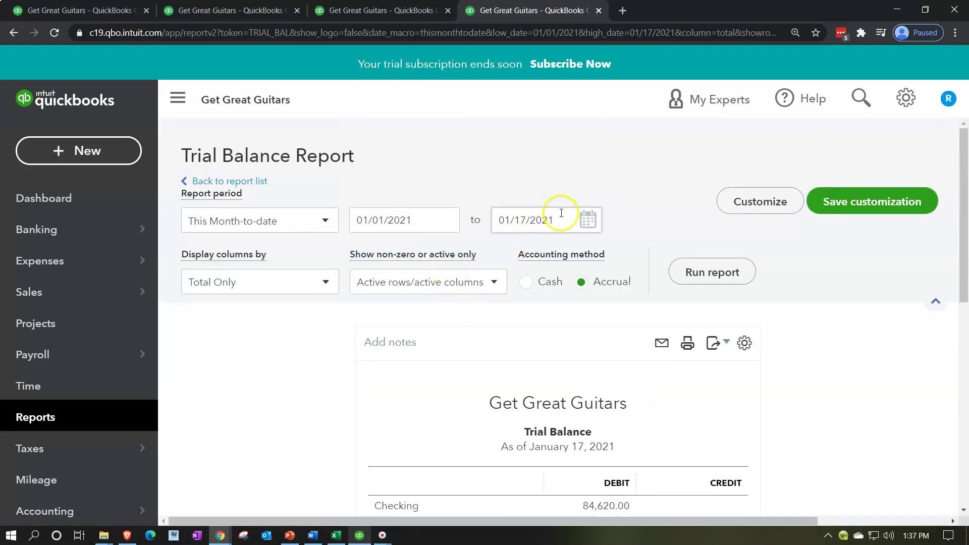
Step: Set the Trial Balance end date to 12/31/2021, run the report and hide the navigation menu
click(558, 218)
text(12/31/2021)
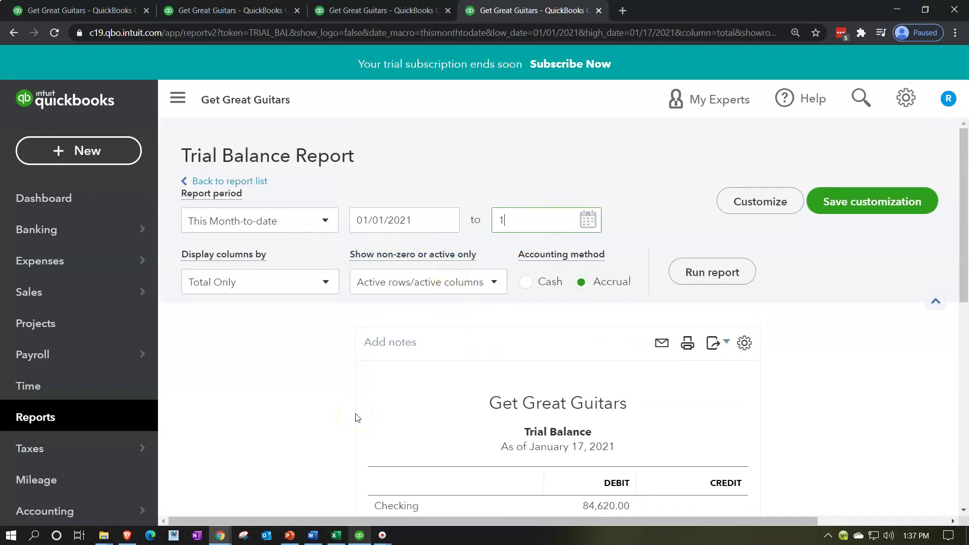
key(Tab)
click(684, 273)
click(183, 105)
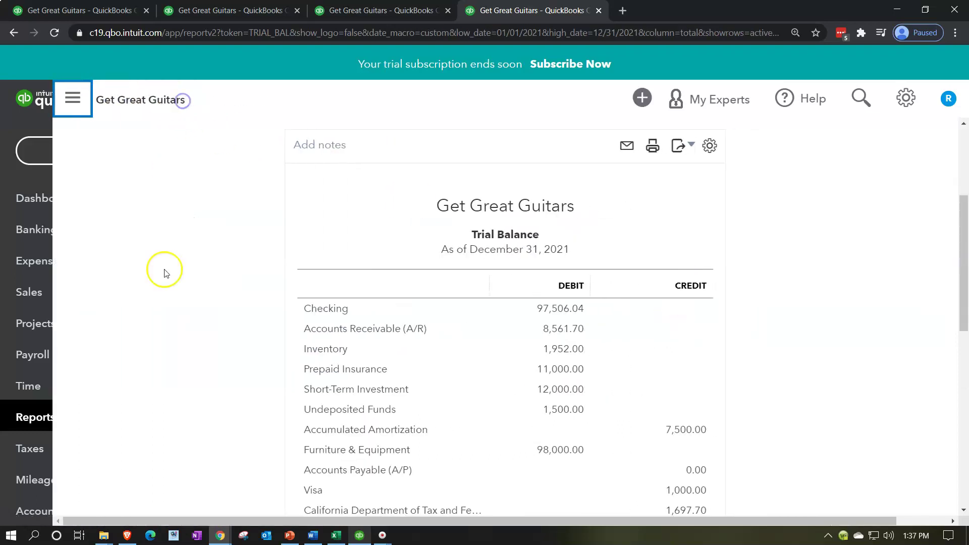
Step: Examine the Trial Balance accounts, including Checking, Loan Payable and Interest, down to the debit and credit totals
key(ctrl+plus)
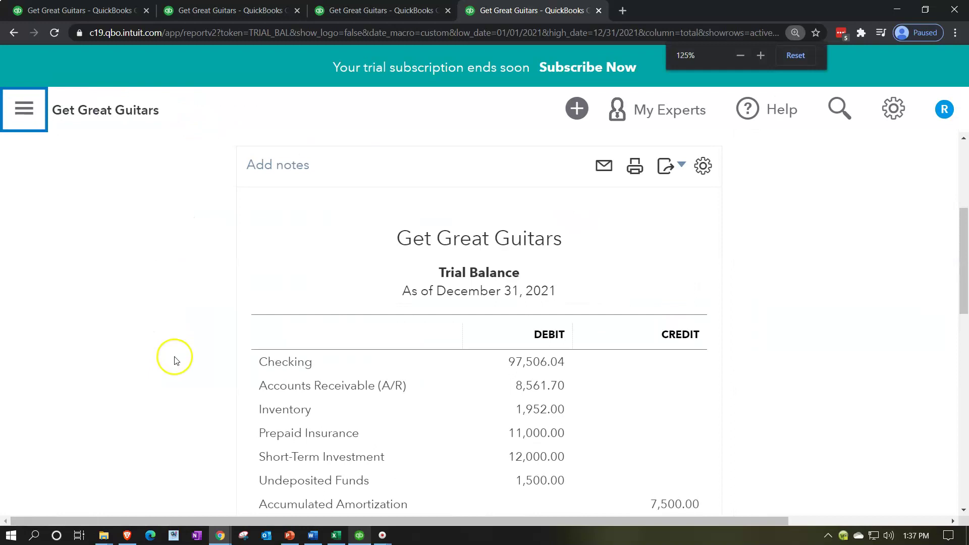
scroll(176, 360, down, 5)
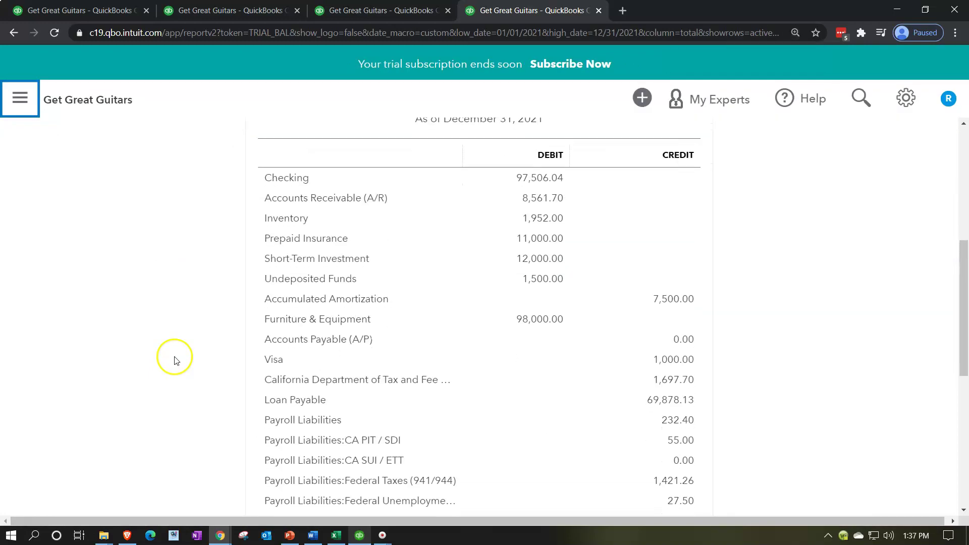
scroll(175, 361, down, 2)
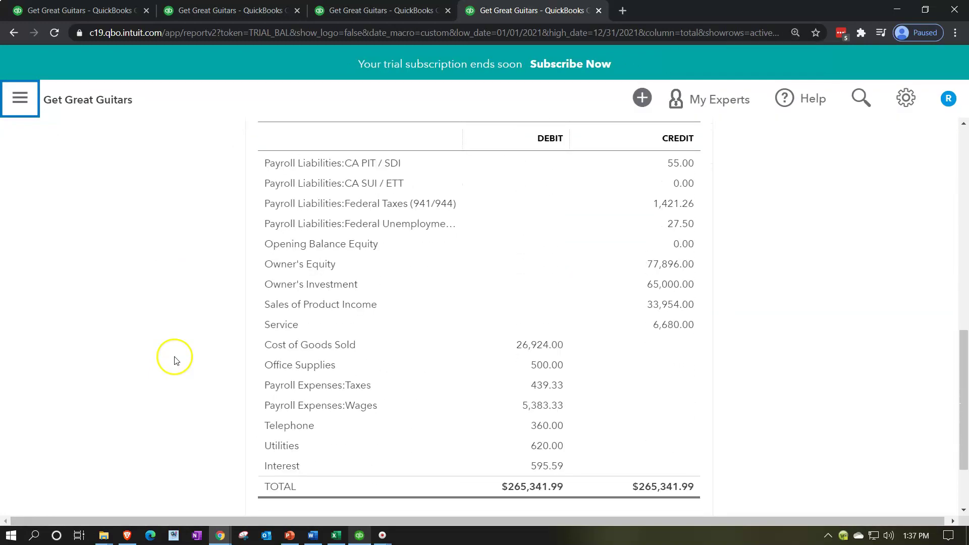